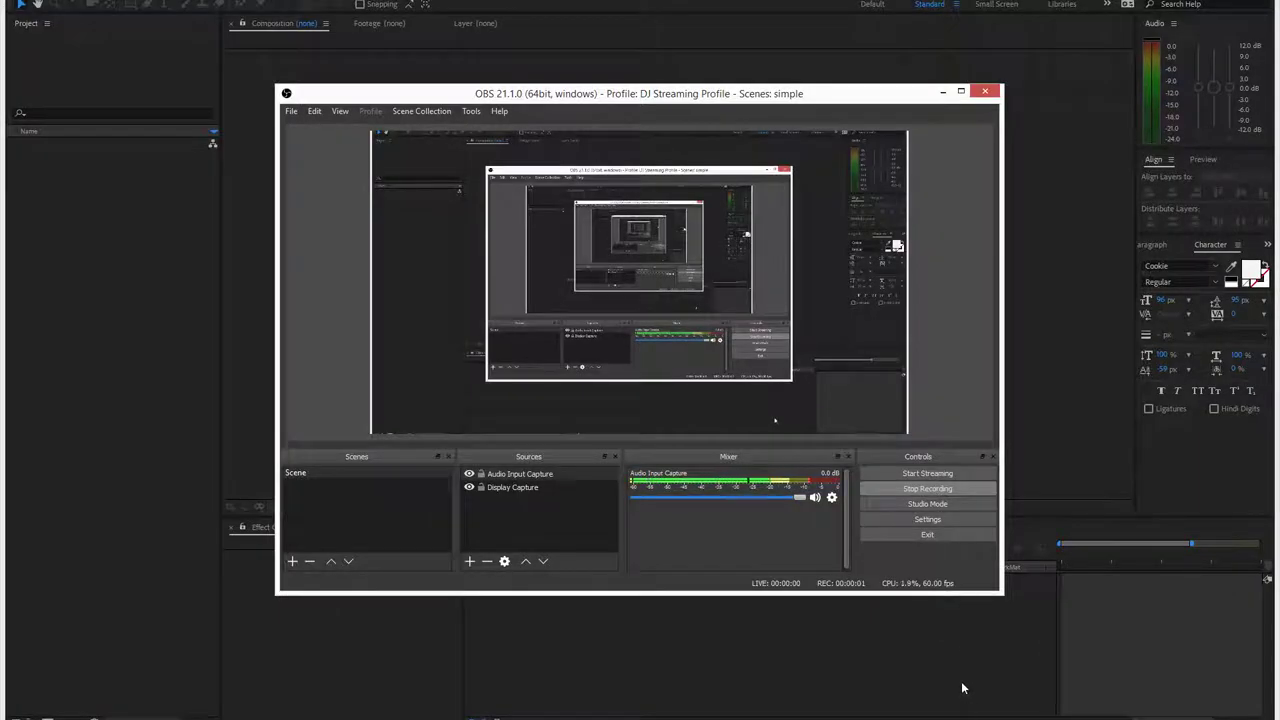
Step: Import the project file TEMPLATE 2019.aep from the After Effects folder into the empty project
{"action": "left_click", "coordinate": [962, 687]}
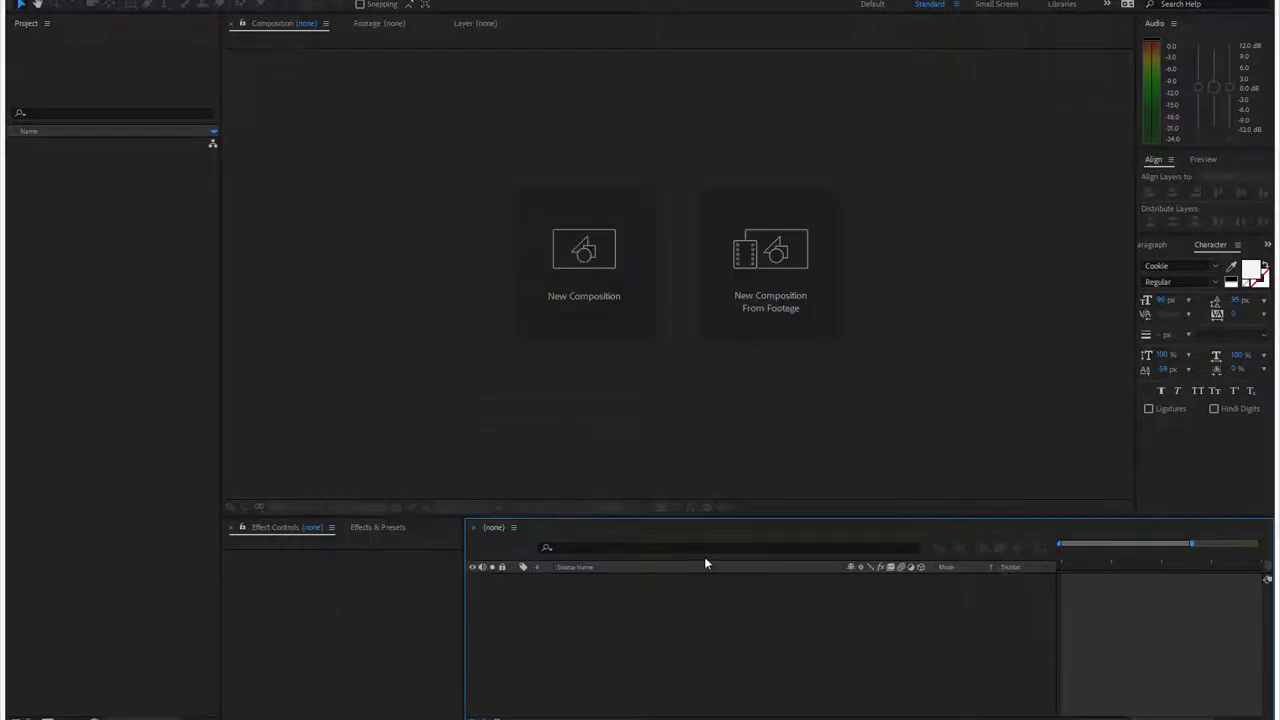
{"action": "left_click", "coordinate": [117, 341]}
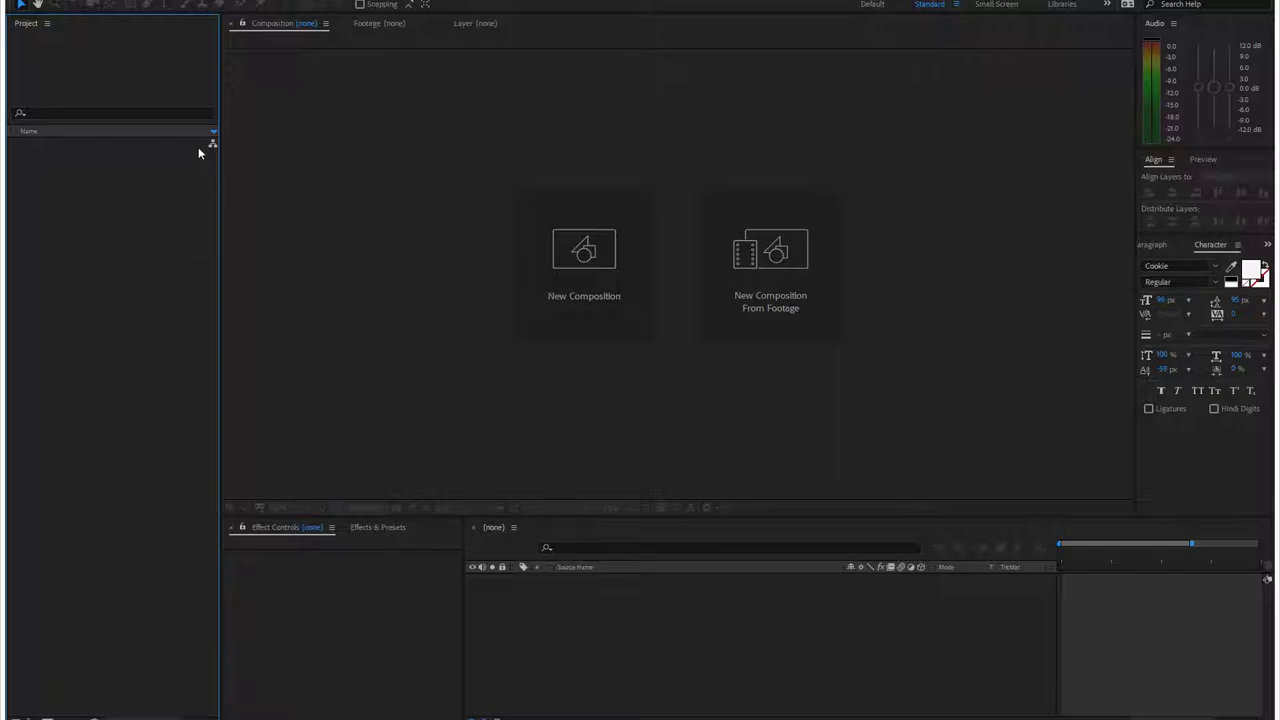
{"action": "left_click", "coordinate": [18, 1]}
{"action": "left_click", "coordinate": [56, 17]}
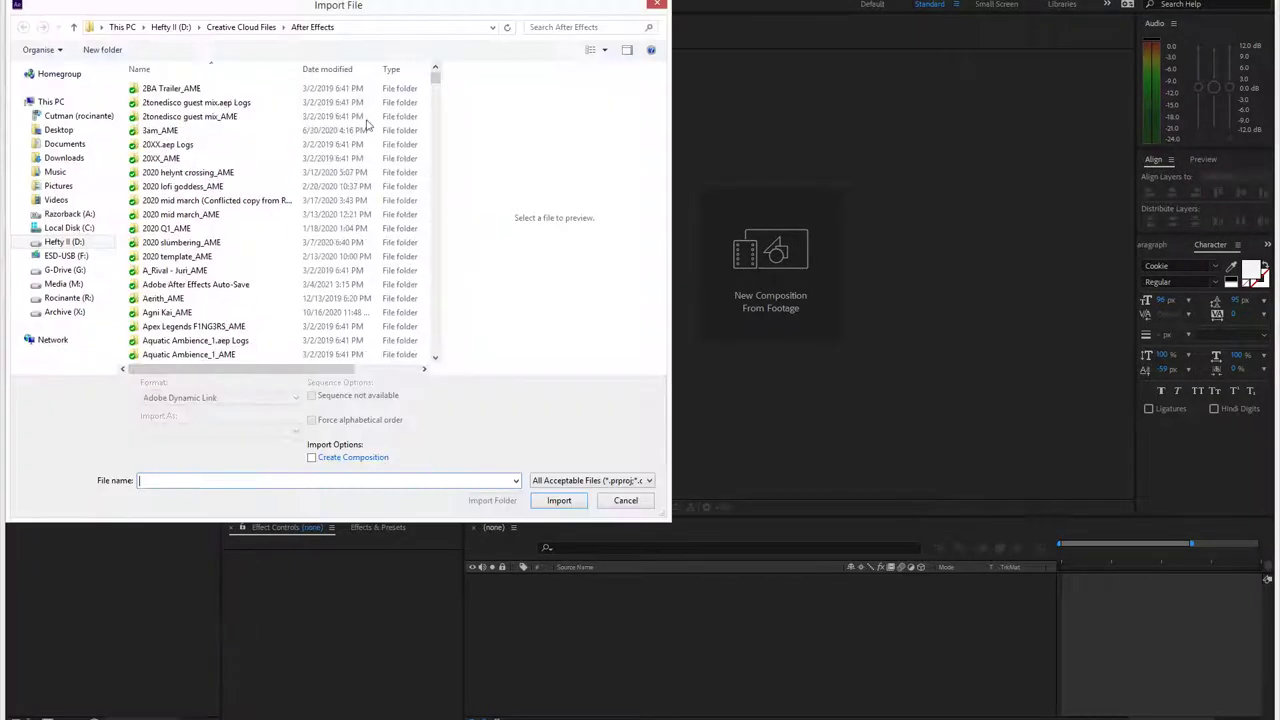
{"action": "left_click_drag", "start_coordinate": [348, 7], "coordinate": [699, 118]}
{"action": "left_click", "coordinate": [664, 313]}
{"action": "type", "text": "temp"}
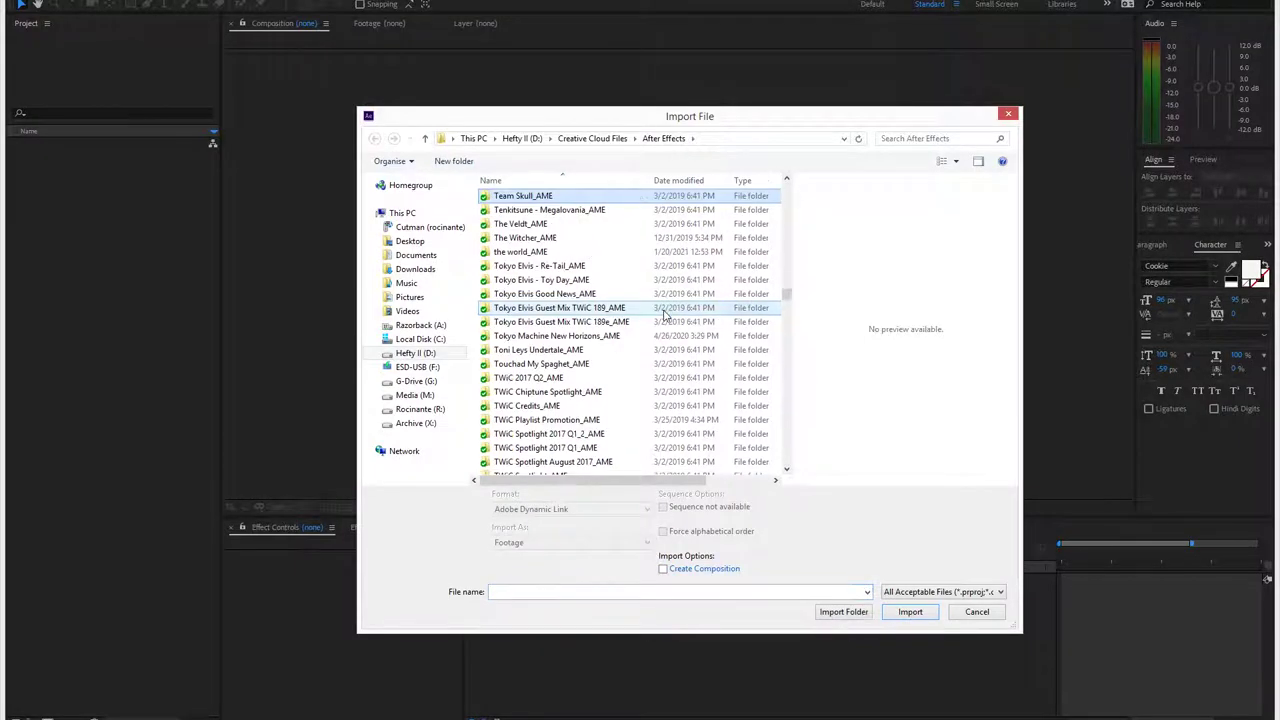
{"action": "left_click", "coordinate": [592, 238]}
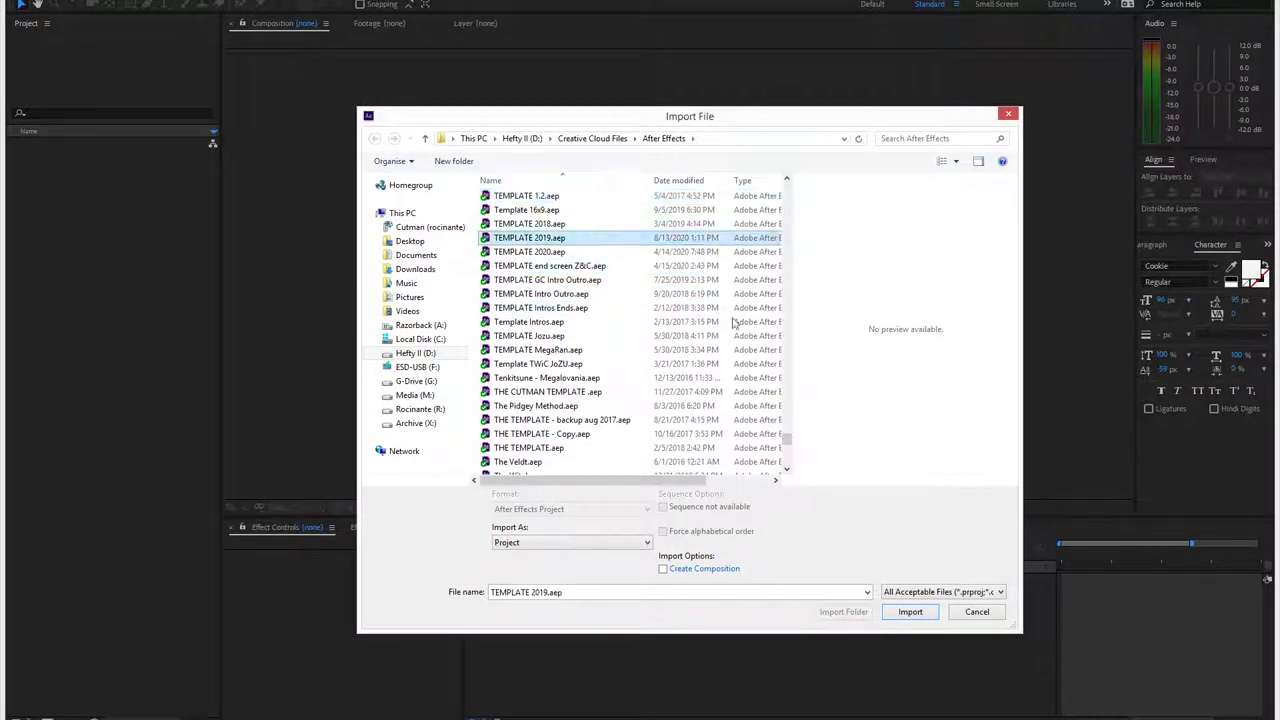
{"action": "left_click", "coordinate": [908, 612]}
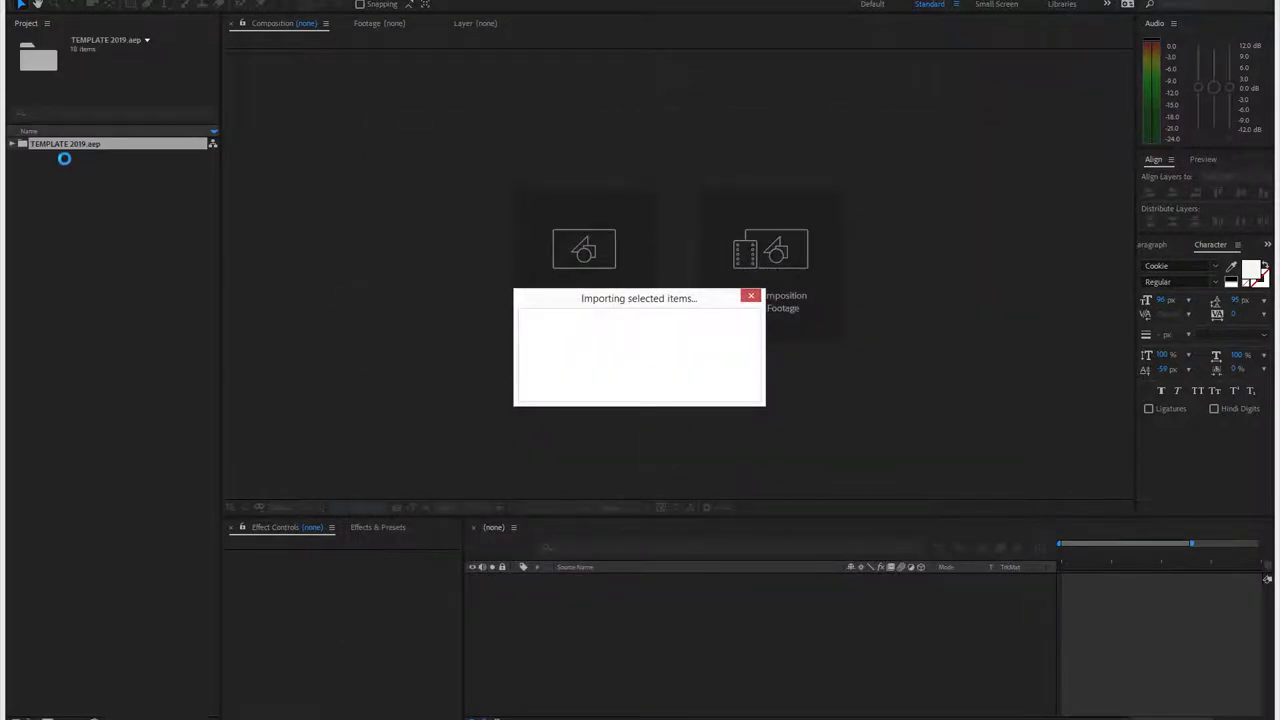
{"action": "double_click", "coordinate": [117, 174]}
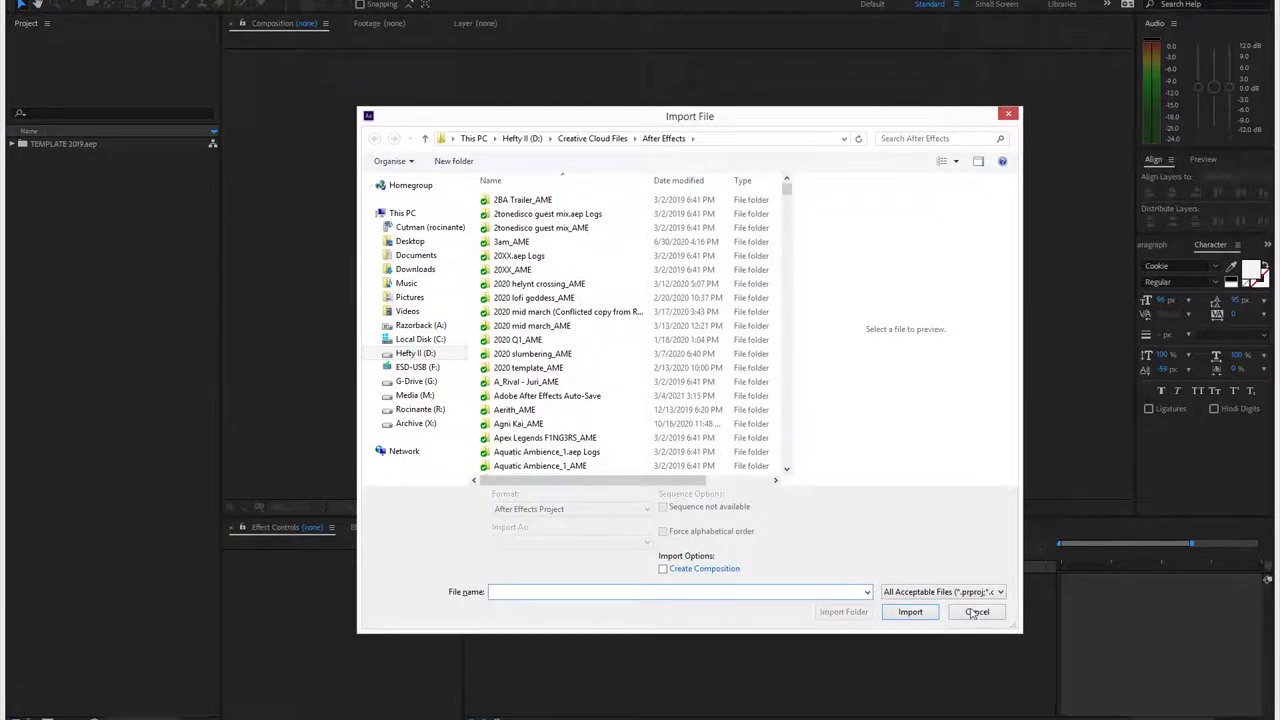
{"action": "left_click", "coordinate": [975, 612]}
{"action": "left_click", "coordinate": [63, 145]}
{"action": "left_click", "coordinate": [66, 186]}
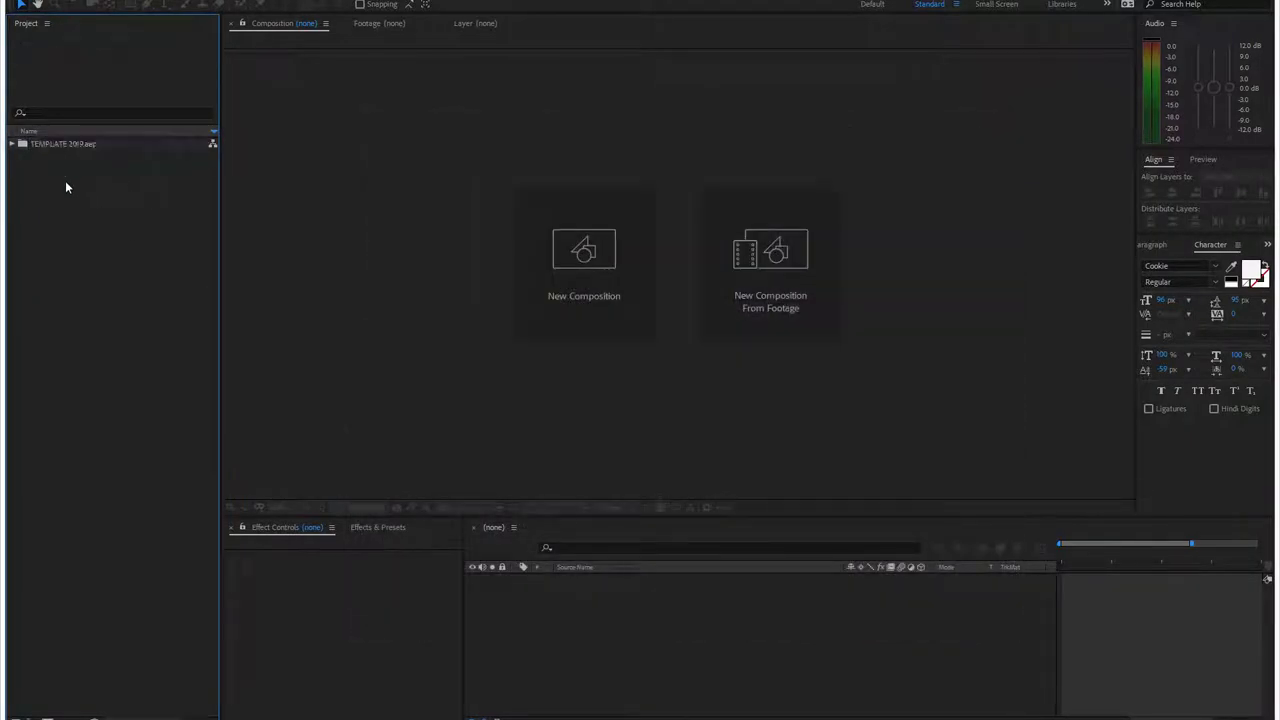
Step: Import a second copy of TEMPLATE 2019.aep from the After Effects folder
{"action": "double_click", "coordinate": [112, 275]}
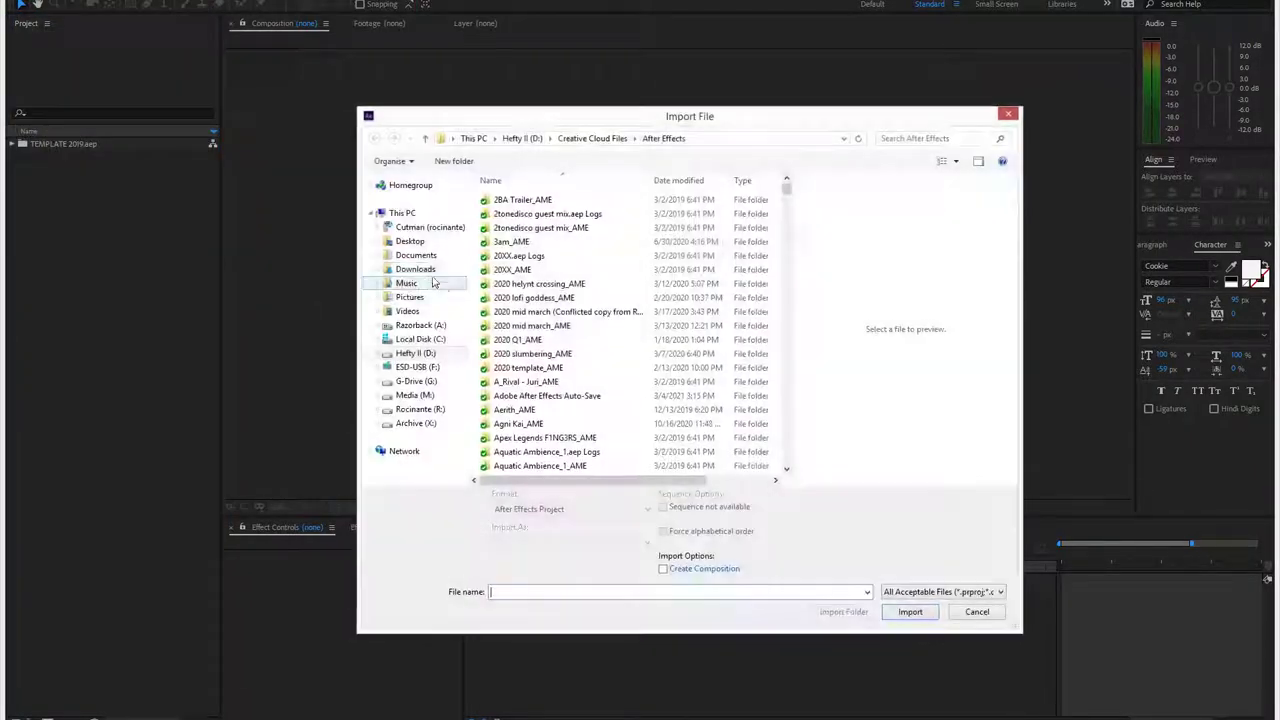
{"action": "left_click", "coordinate": [586, 253]}
{"action": "type", "text": "te"}
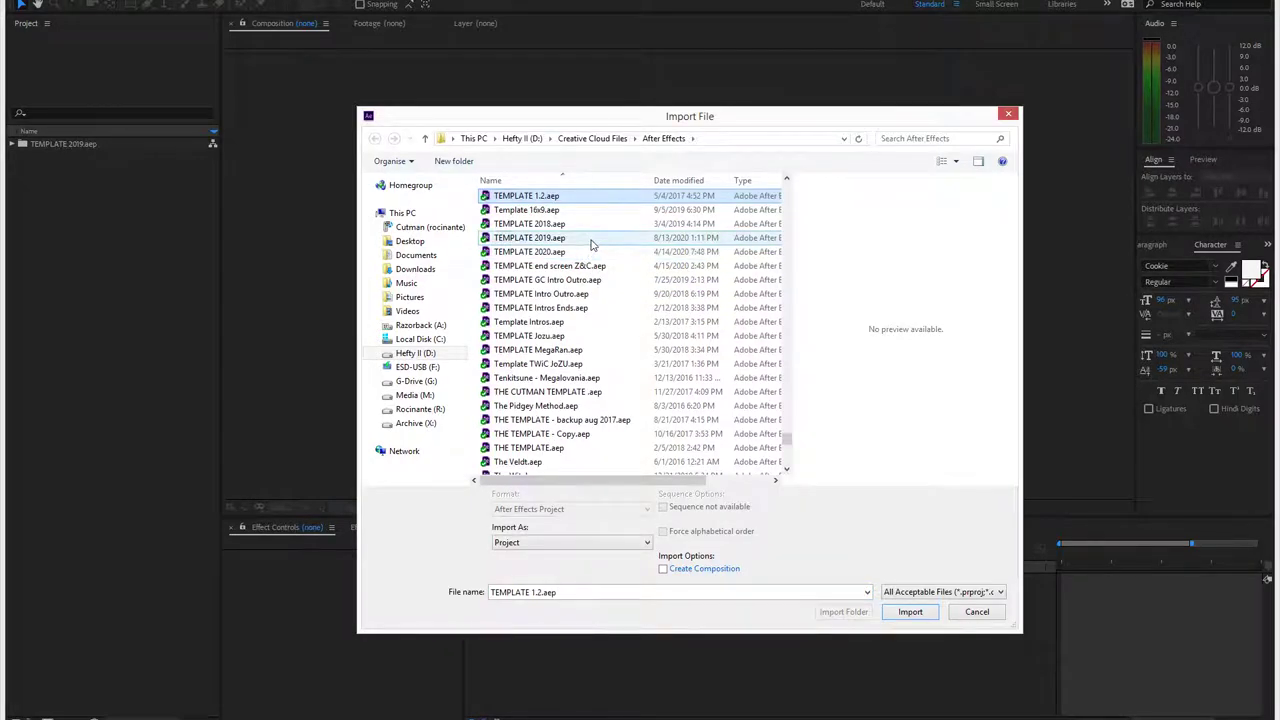
{"action": "double_click", "coordinate": [578, 238]}
Step: Rename one of the two TEMPLATE 2019.aep folders as Perseophone
{"action": "right_click", "coordinate": [69, 143]}
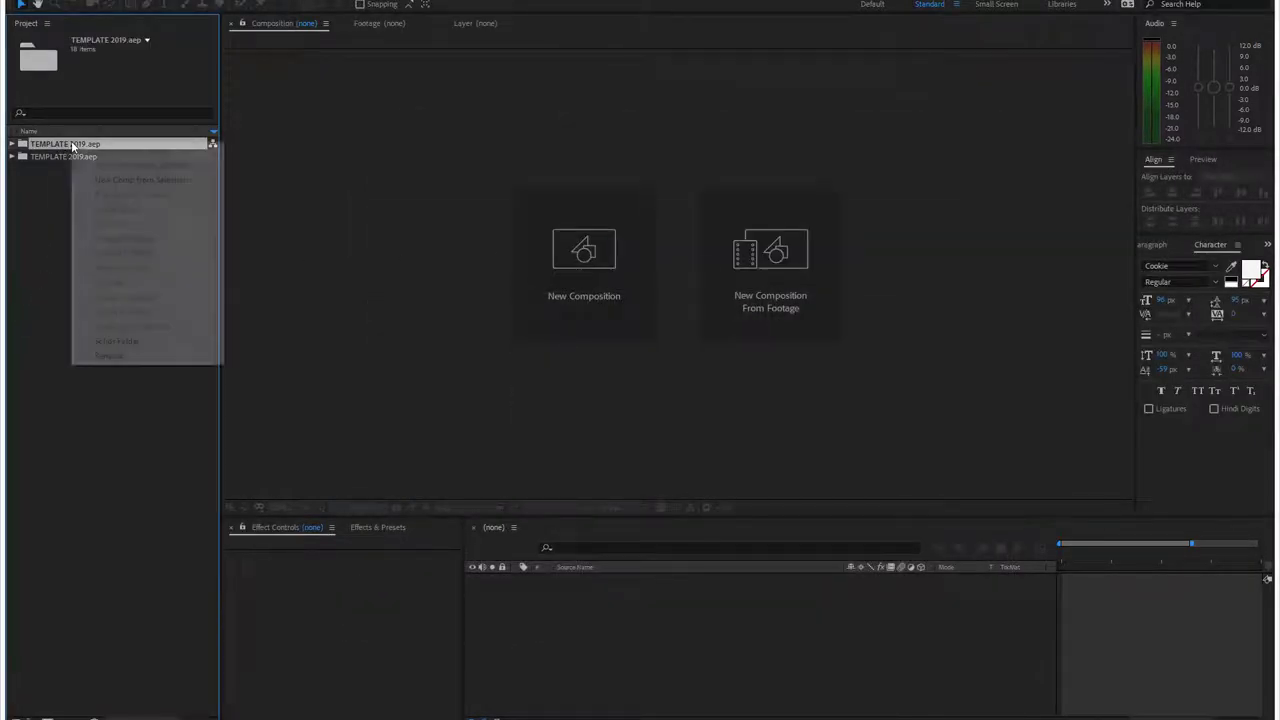
{"action": "left_click", "coordinate": [170, 360]}
{"action": "type", "text": "Pen"}
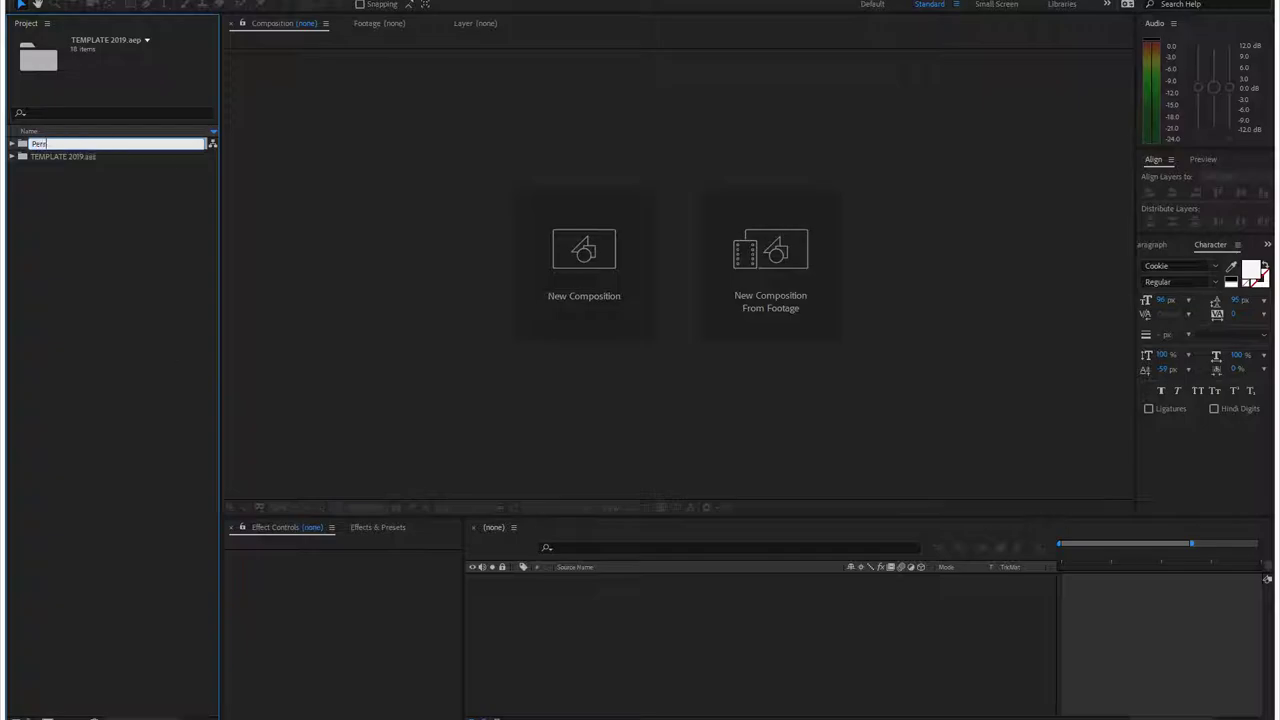
{"action": "type", "text": "seophone"}
{"action": "key", "text": "Return"}
Step: Rename the remaining TEMPLATE 2019.aep folder as Blanka and expand it
{"action": "right_click", "coordinate": [75, 143]}
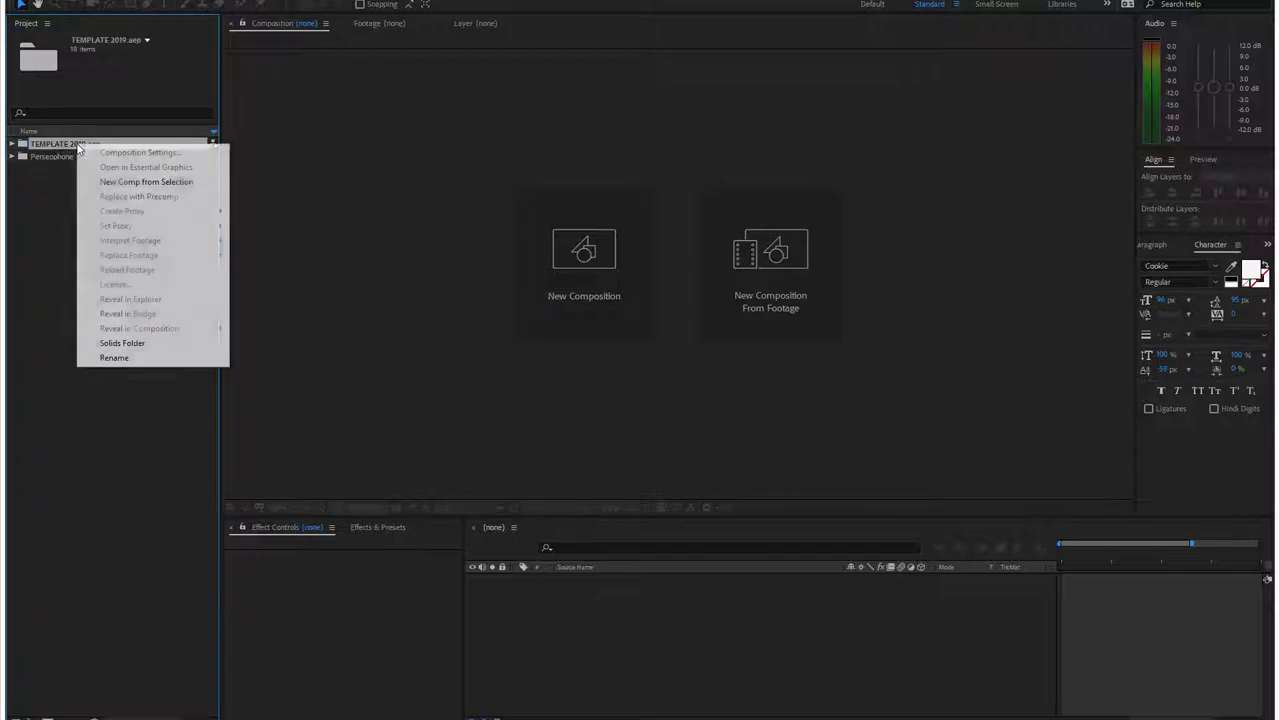
{"action": "left_click", "coordinate": [150, 361]}
{"action": "type", "text": "Blanka"}
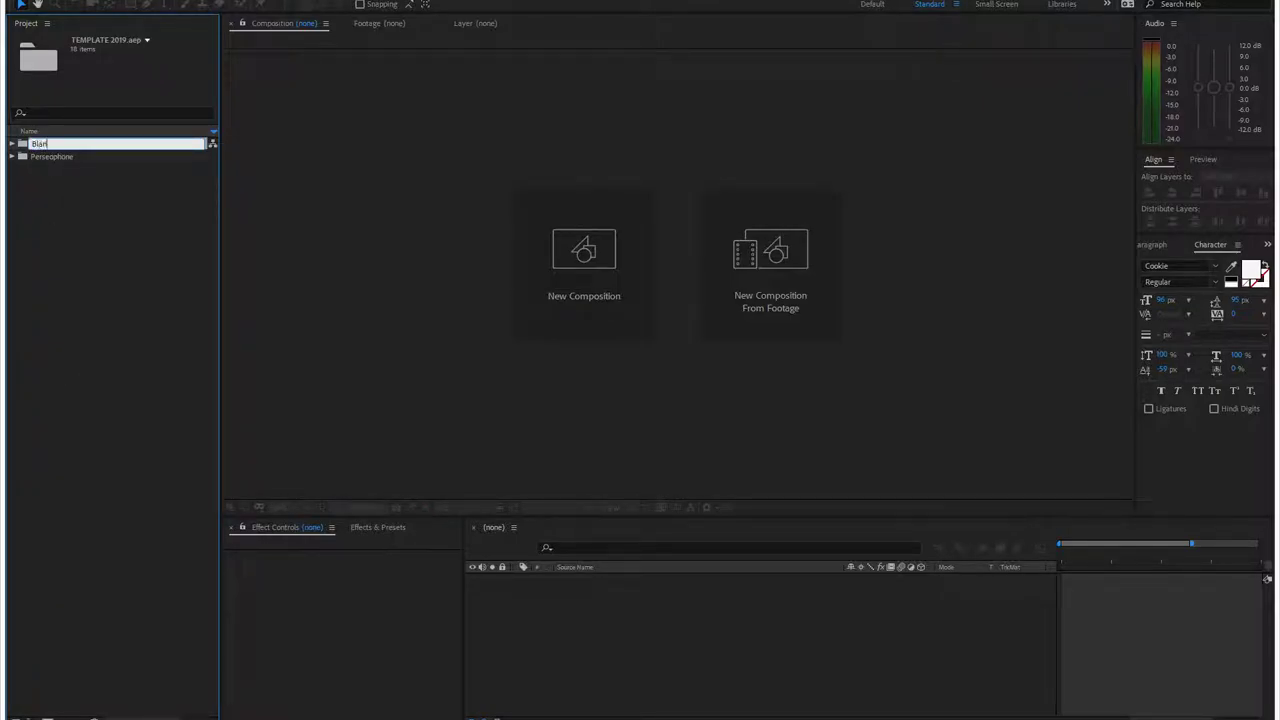
{"action": "key", "text": "Return"}
{"action": "left_click", "coordinate": [22, 157]}
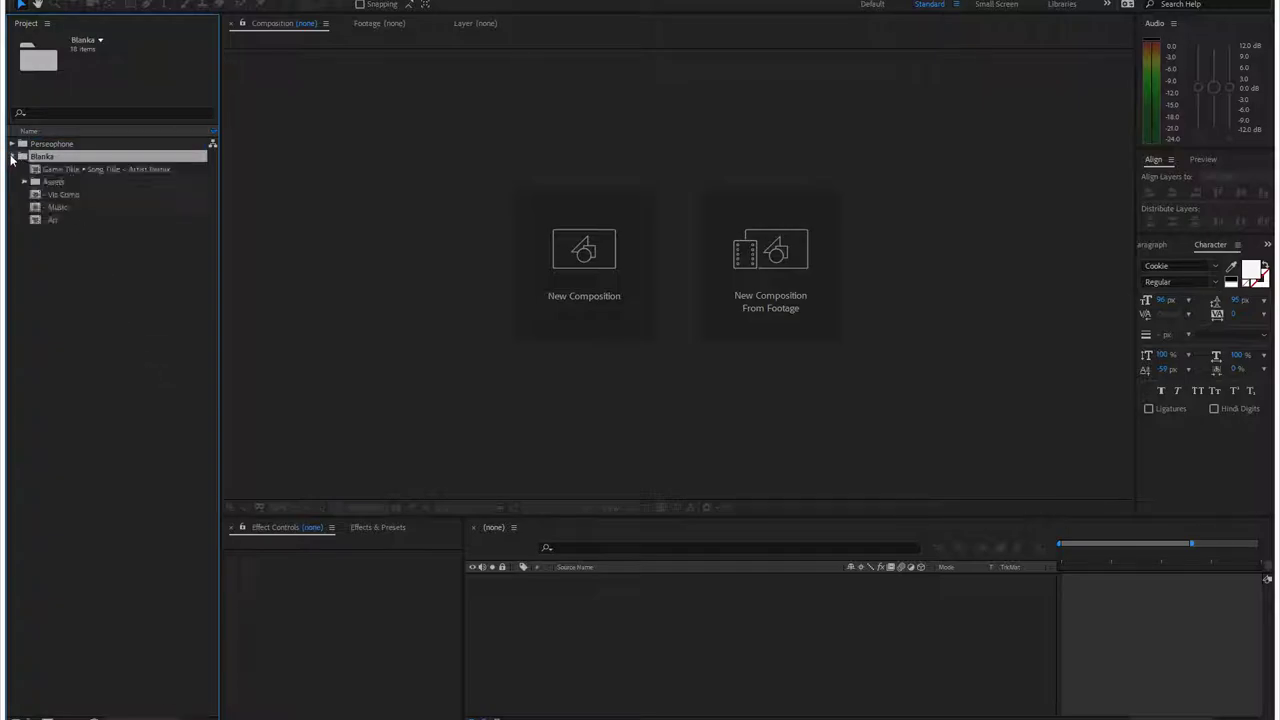
Step: Import Persephone.jpg from the Art folder of GC x Coffee Date in Dropbox on drive D
{"action": "key", "text": "ctrl+i"}
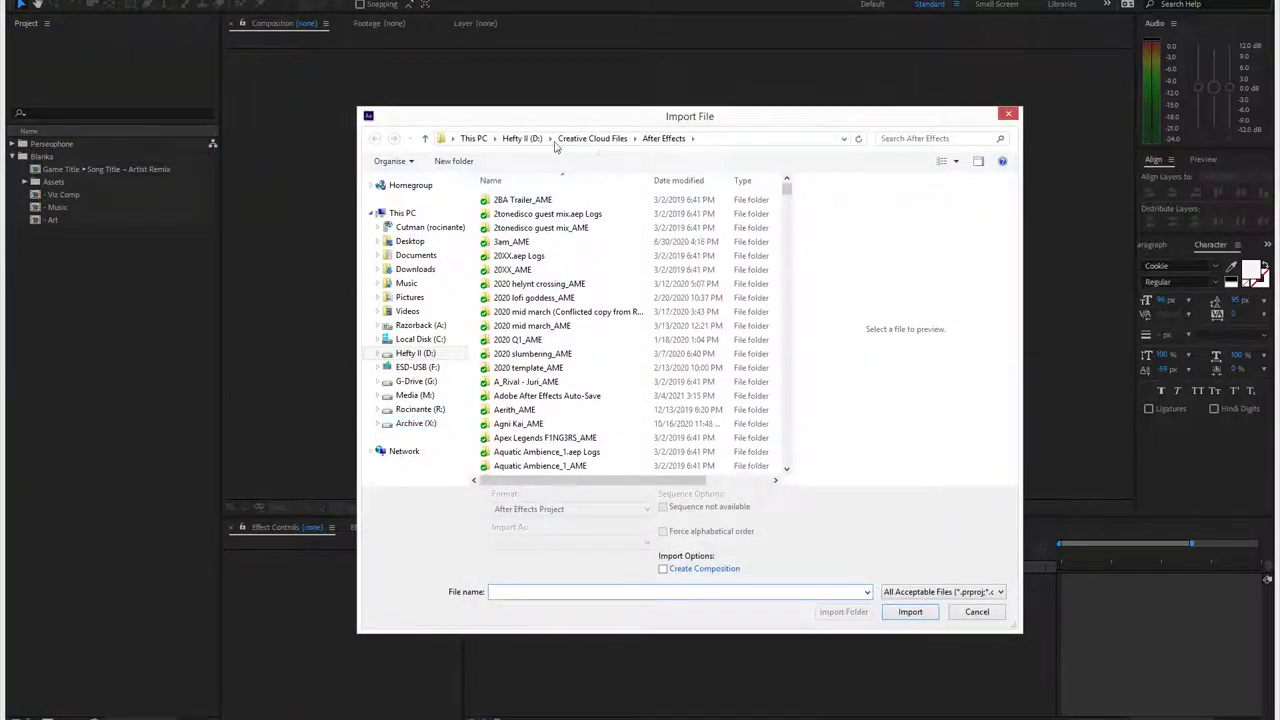
{"action": "left_click", "coordinate": [522, 138]}
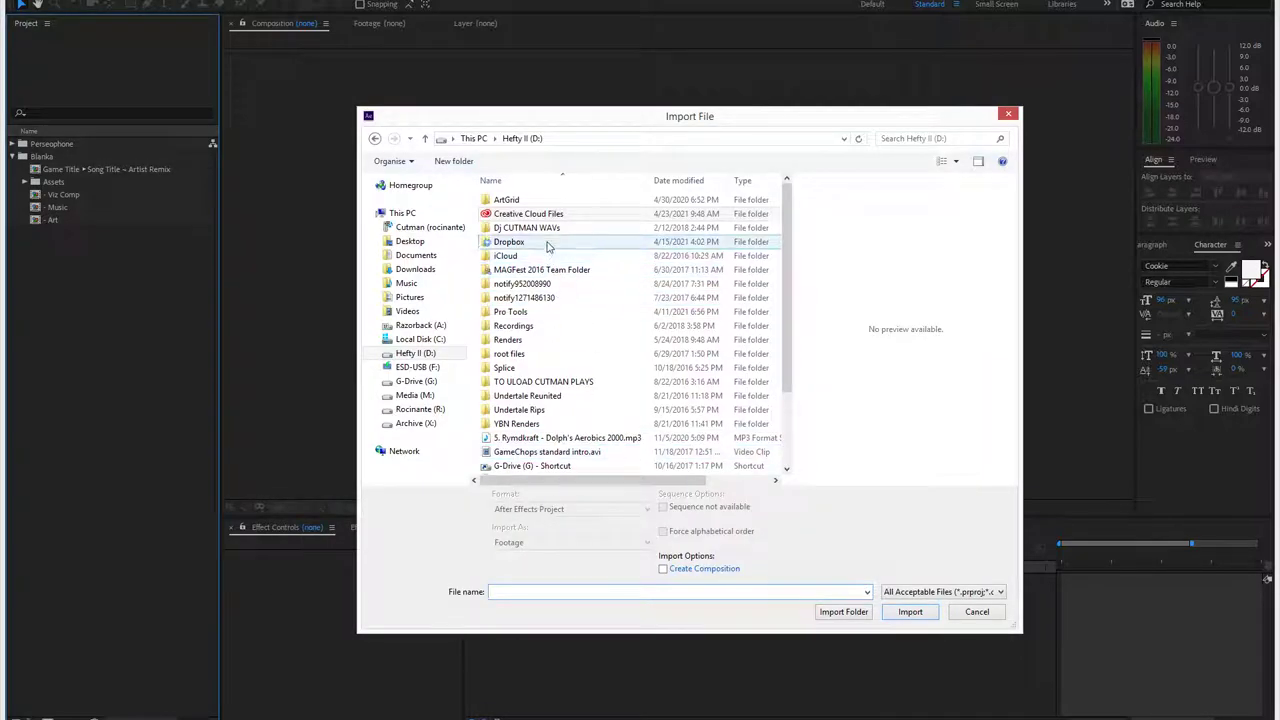
{"action": "double_click", "coordinate": [548, 244]}
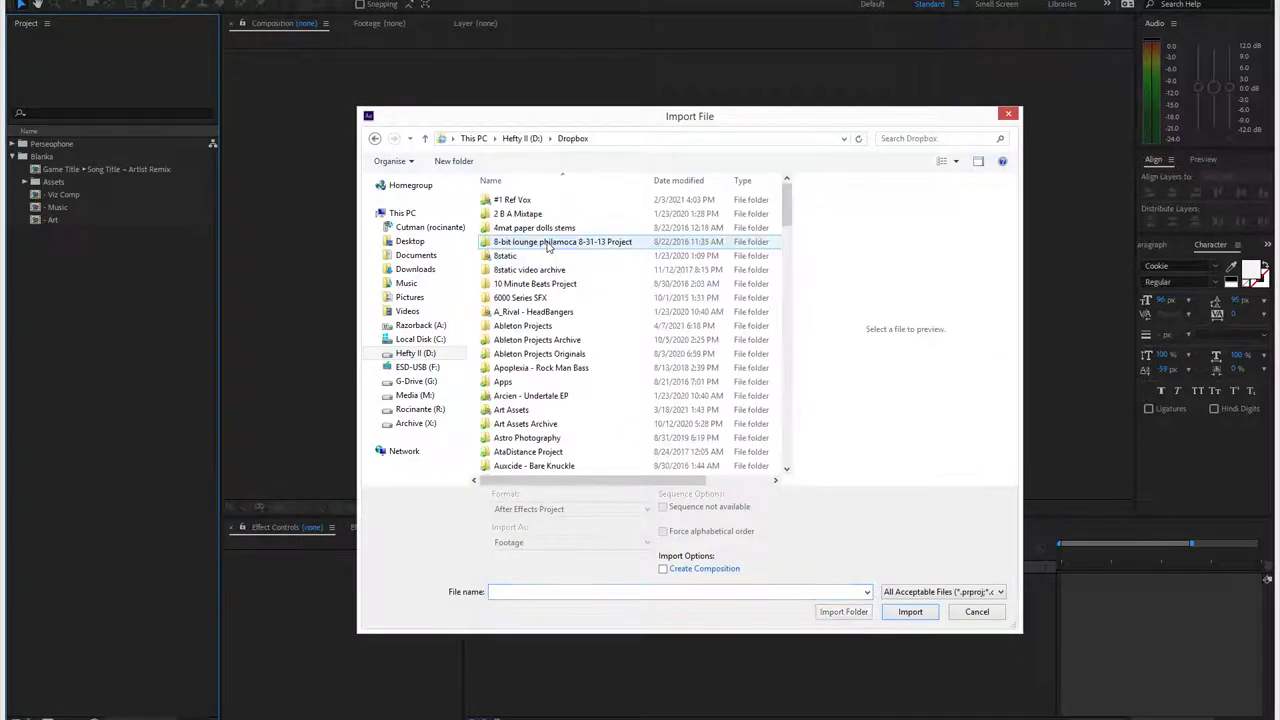
{"action": "key", "text": "g"}
{"action": "key", "text": "c"}
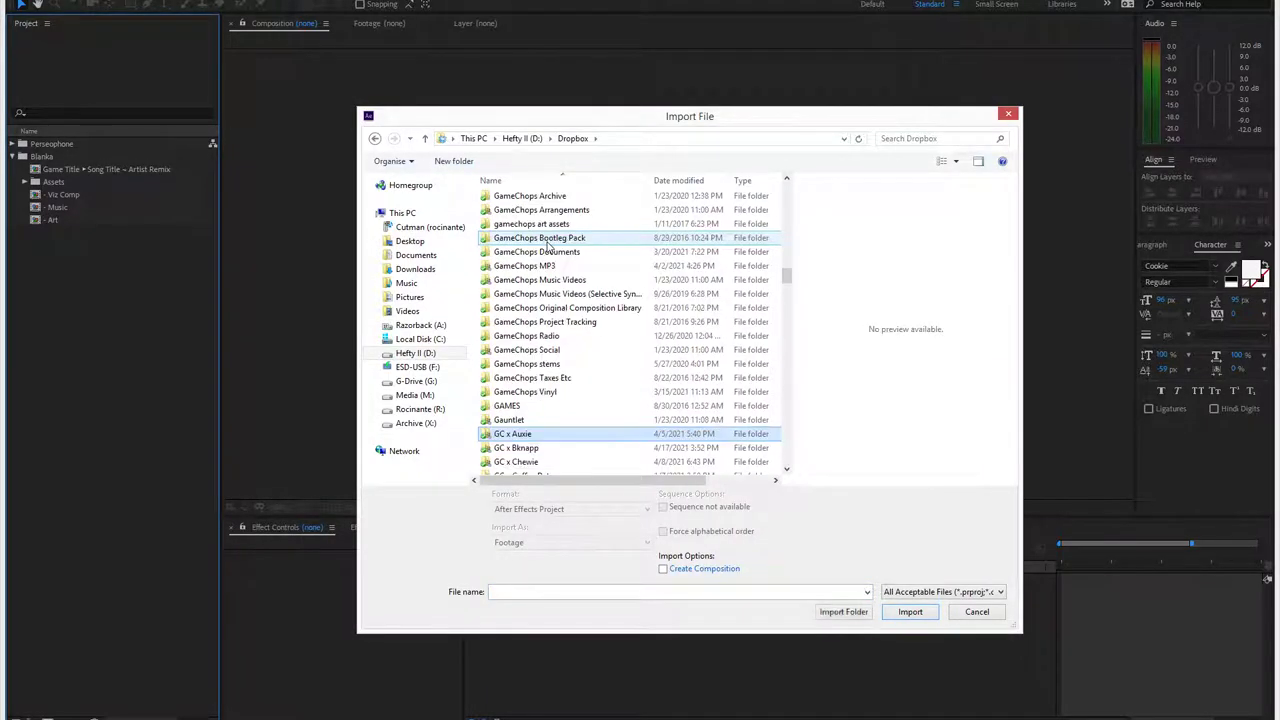
{"action": "key", "text": "Down"}
{"action": "key", "text": "Down"}
{"action": "key", "text": "Down"}
{"action": "key", "text": "Down"}
{"action": "left_click", "coordinate": [615, 457]}
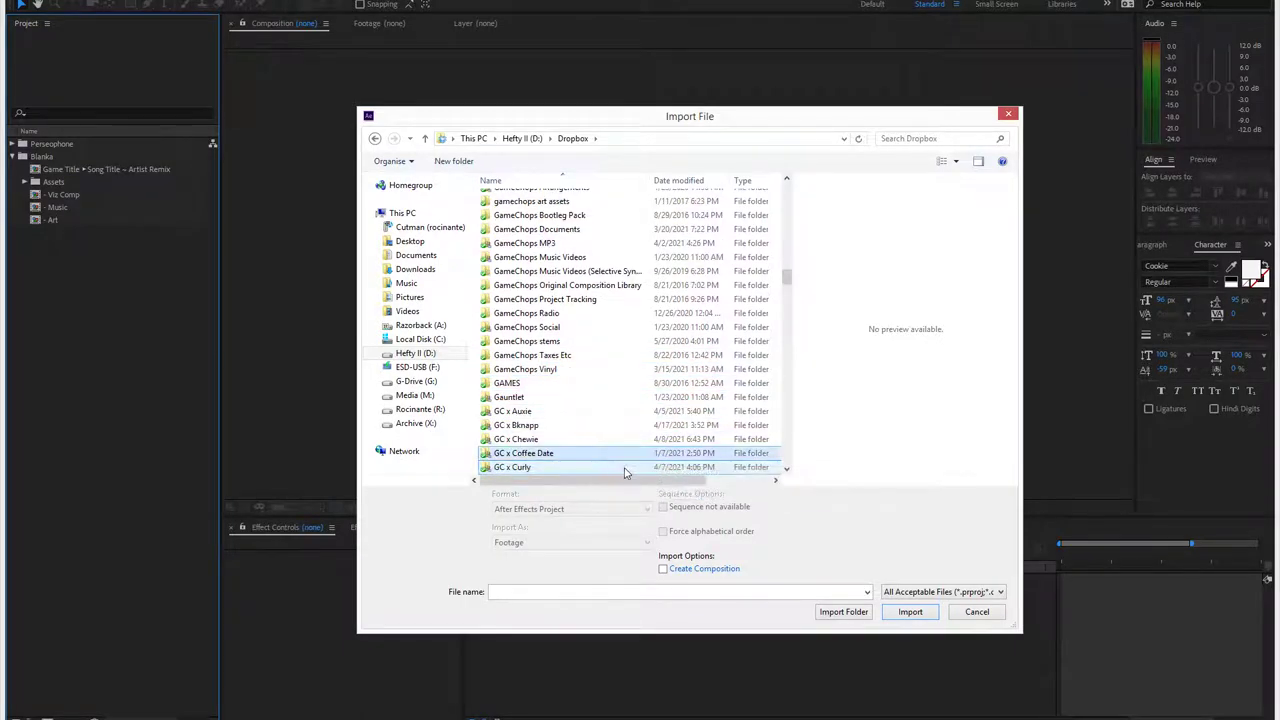
{"action": "double_click", "coordinate": [616, 457]}
{"action": "double_click", "coordinate": [558, 200]}
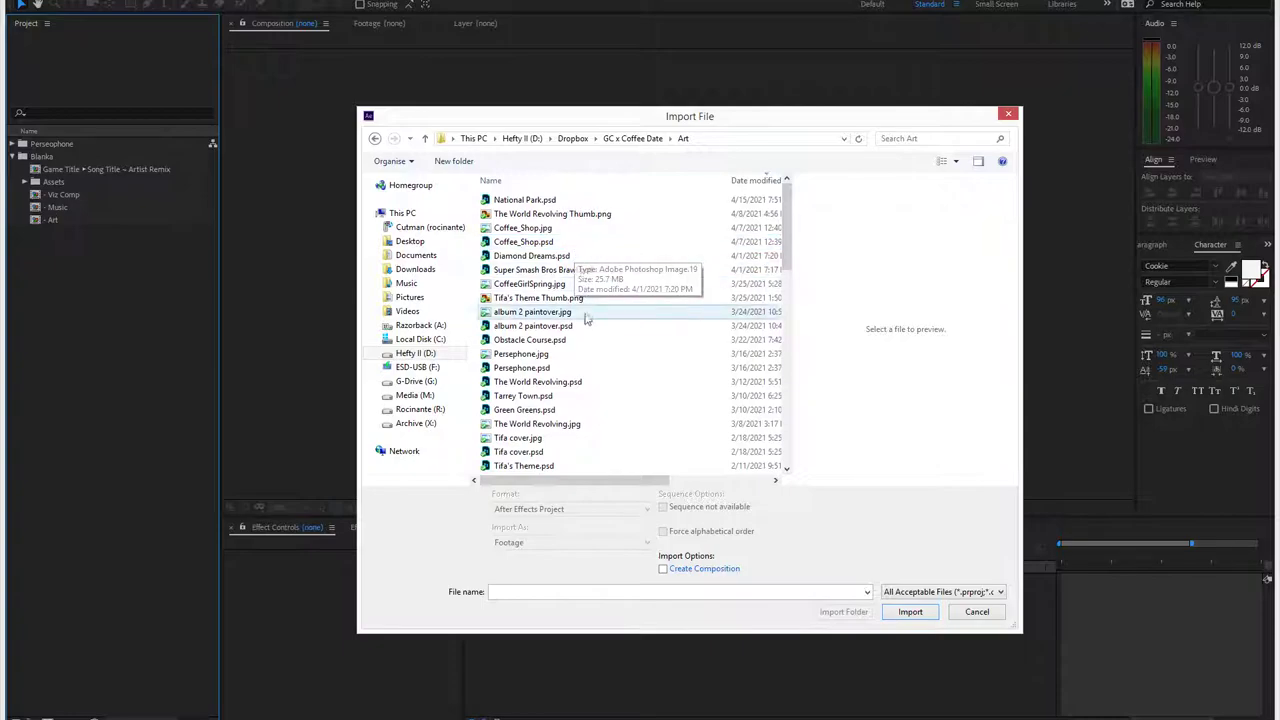
{"action": "double_click", "coordinate": [567, 355]}
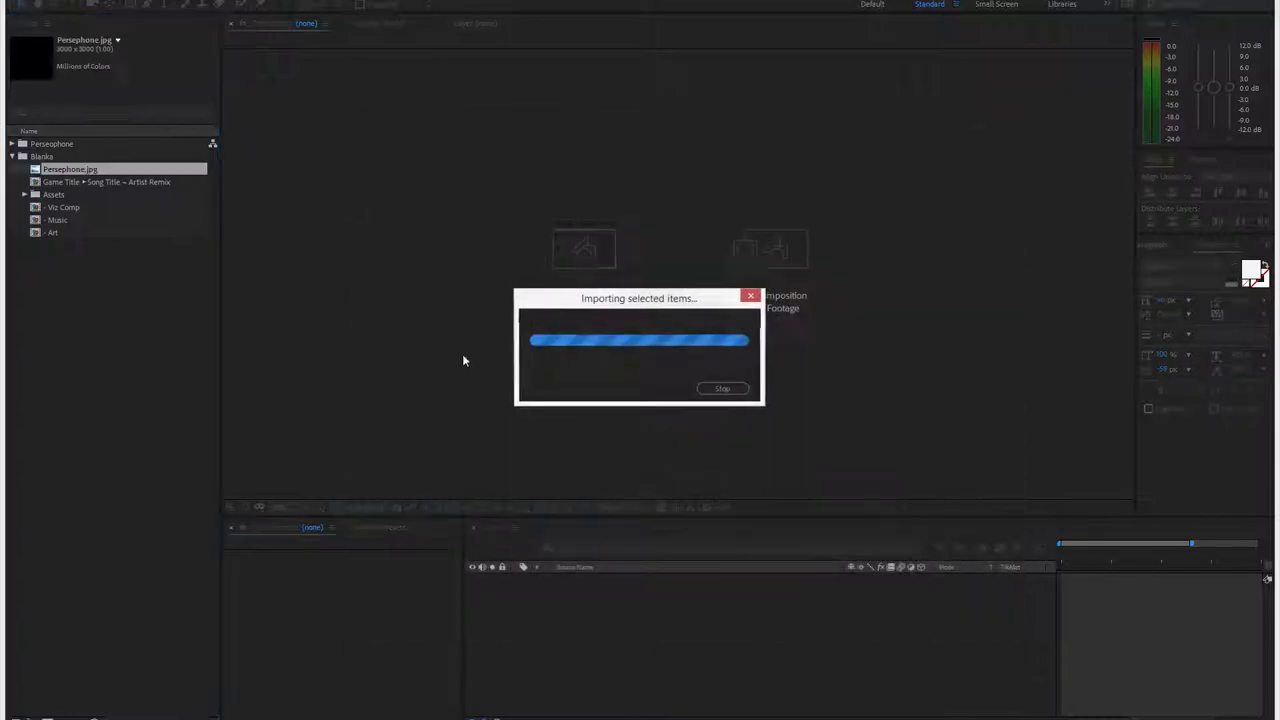
Step: Import Coffee Date - Persephone.wav from the Masters folder of GC x Coffee Date
{"action": "double_click", "coordinate": [182, 385]}
{"action": "left_click", "coordinate": [627, 138]}
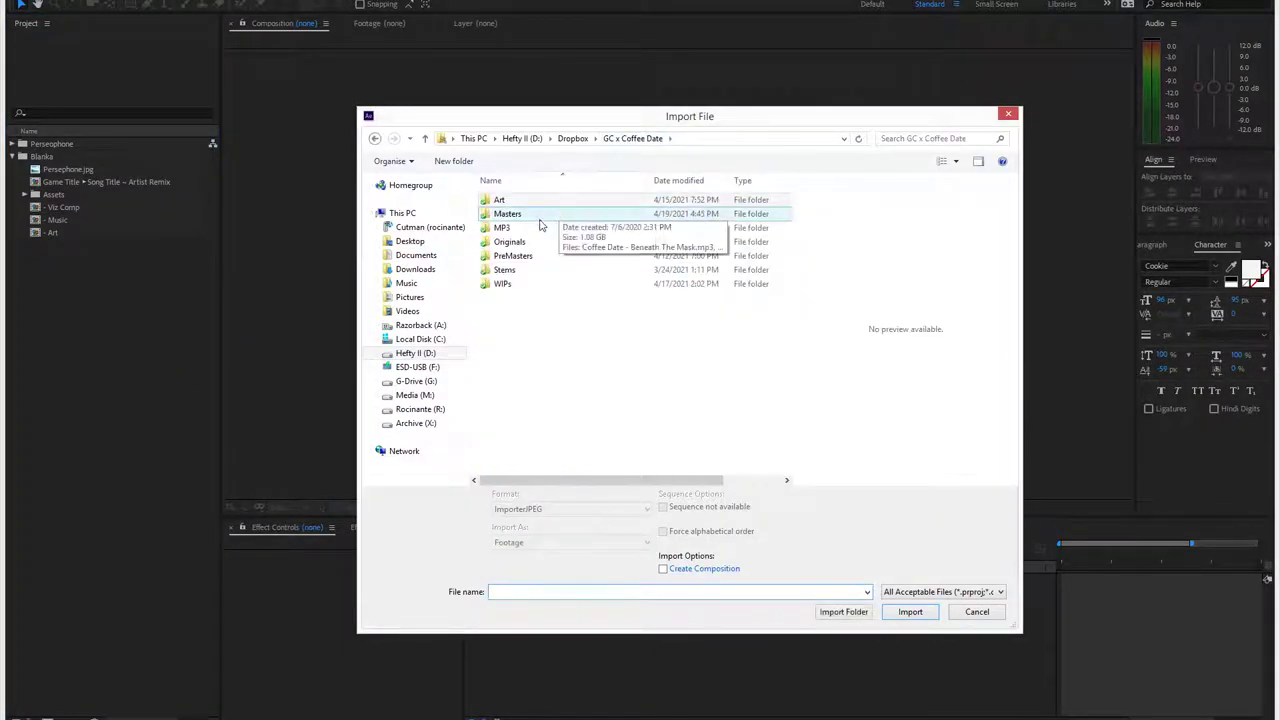
{"action": "double_click", "coordinate": [515, 214]}
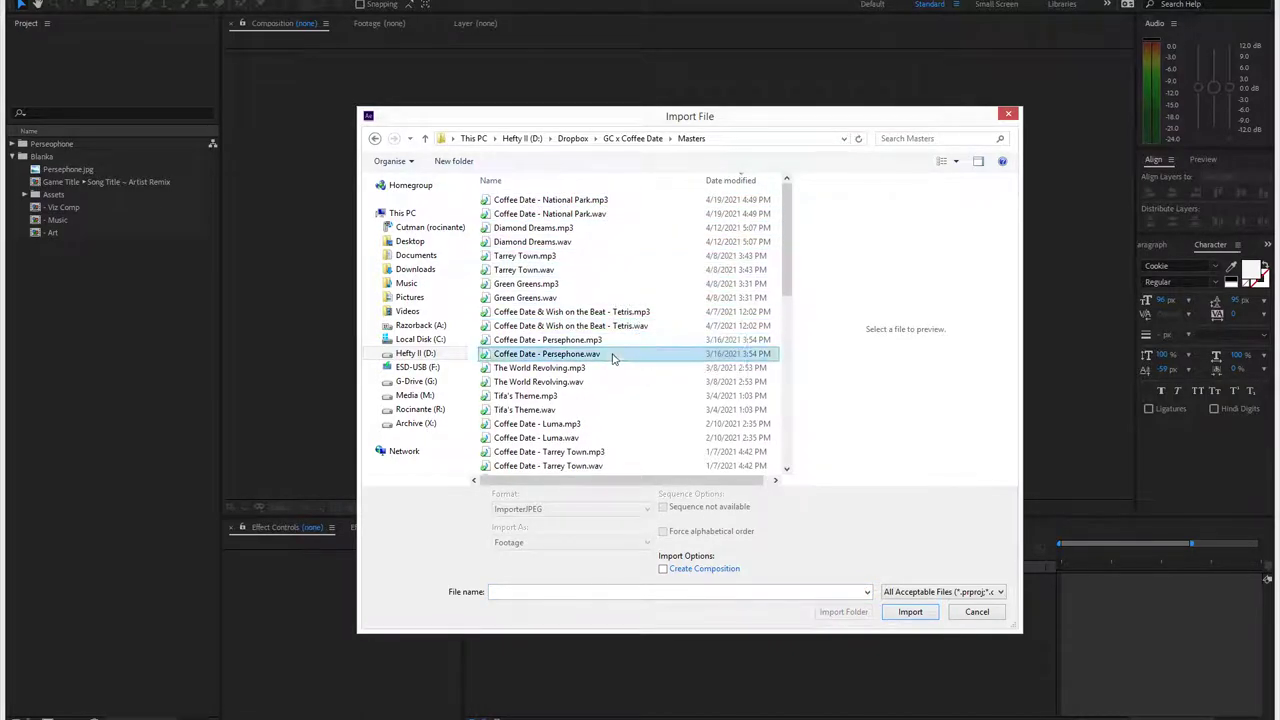
{"action": "double_click", "coordinate": [547, 354]}
Step: Move the imported Persephone image and audio file into the Perseophone folder and expand that folder
{"action": "left_click", "coordinate": [73, 171], "text": "ctrl"}
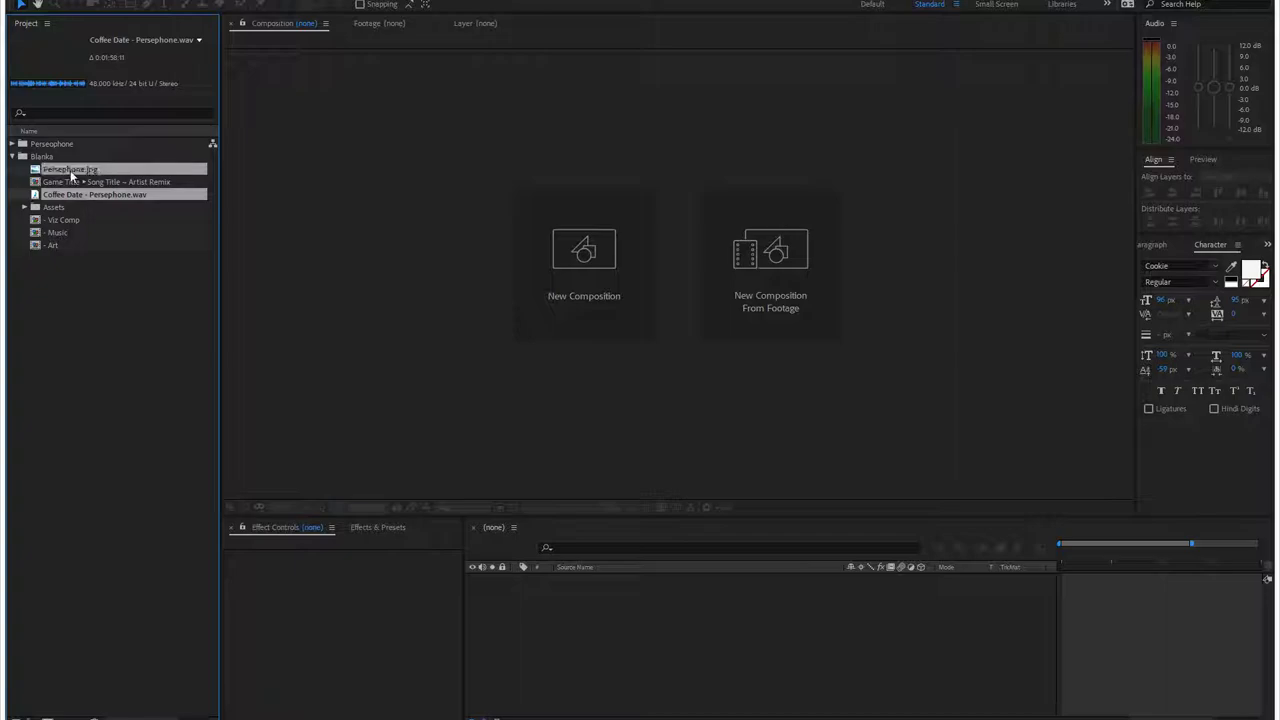
{"action": "left_click_drag", "start_coordinate": [80, 172], "coordinate": [48, 146]}
{"action": "left_click", "coordinate": [12, 145]}
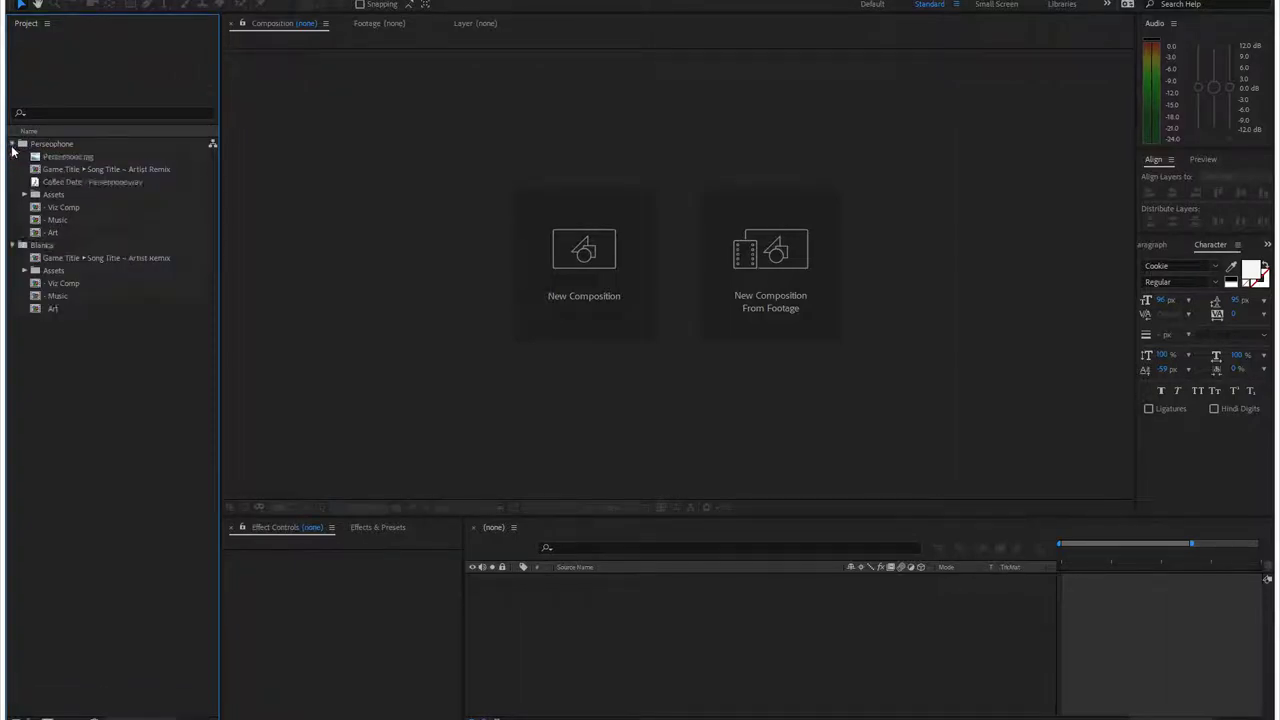
Step: Add Coffee Date - Persephone.wav to the Perseophone folder's - Music composition and trim the composition to the audio layer's length
{"action": "left_click", "coordinate": [136, 184]}
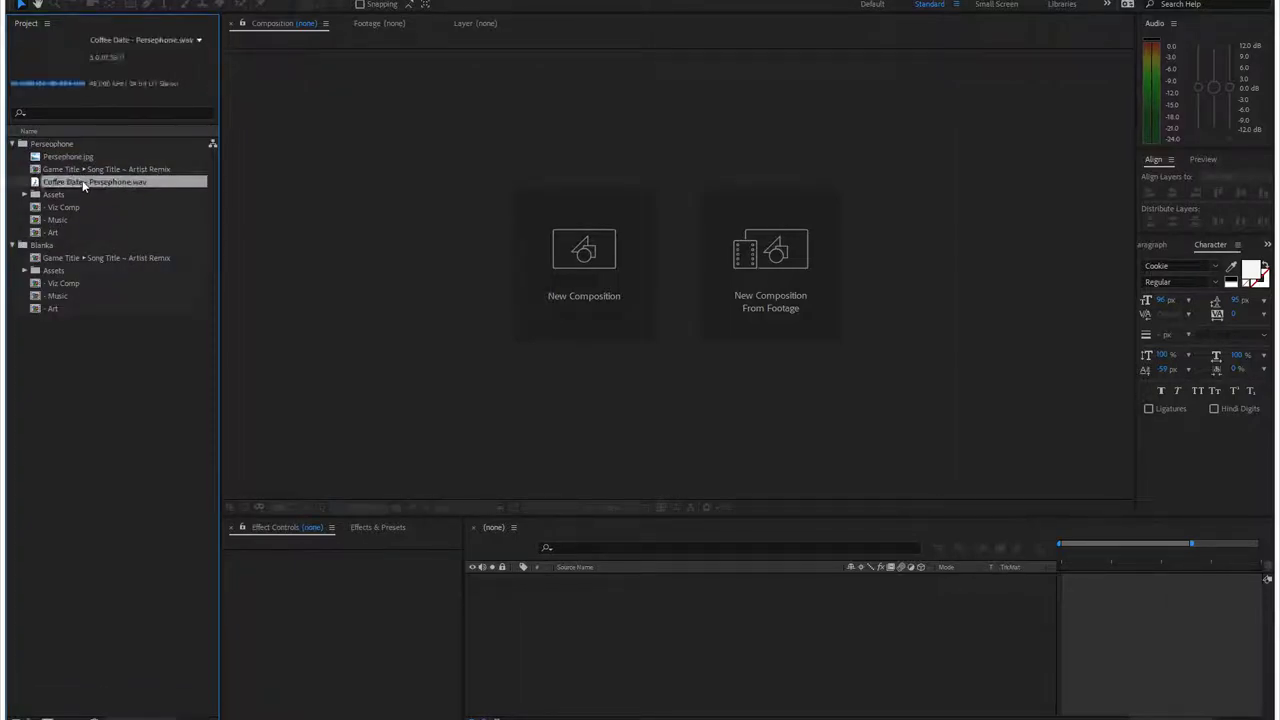
{"action": "left_click_drag", "start_coordinate": [84, 186], "coordinate": [60, 220]}
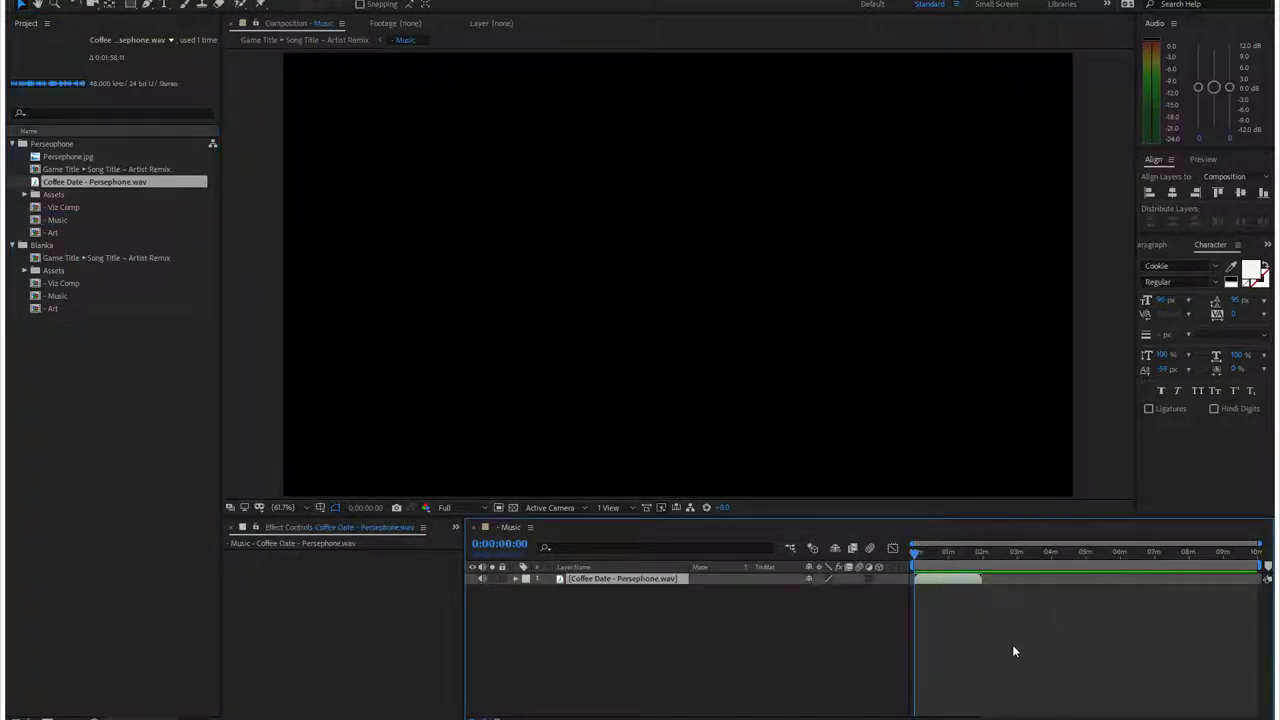
{"action": "key", "text": "ctrl+alt+b"}
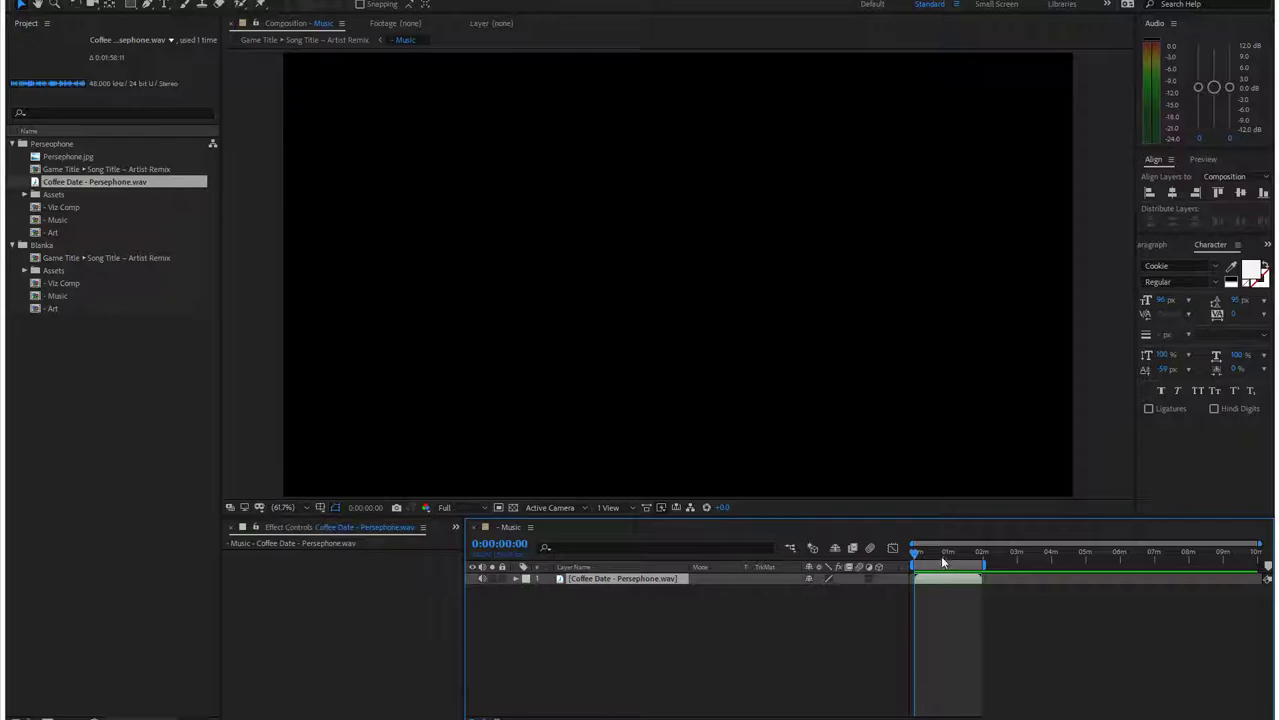
{"action": "right_click", "coordinate": [945, 568]}
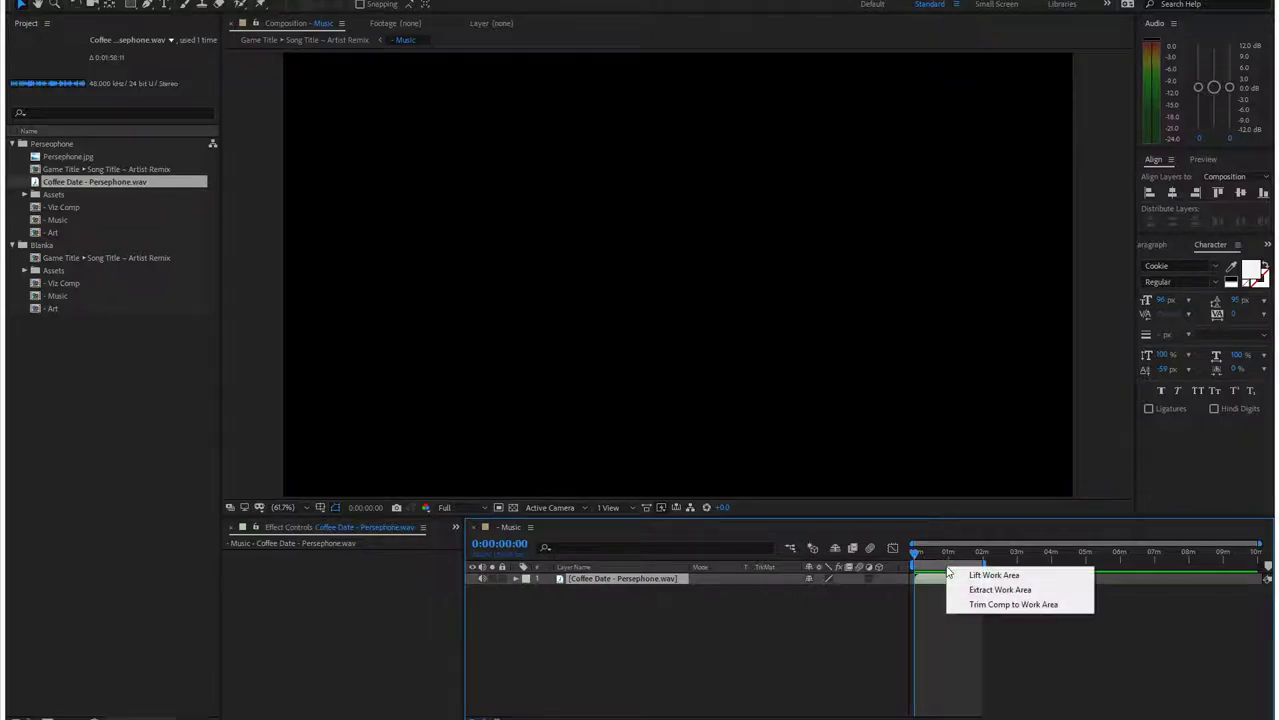
{"action": "left_click", "coordinate": [1016, 605]}
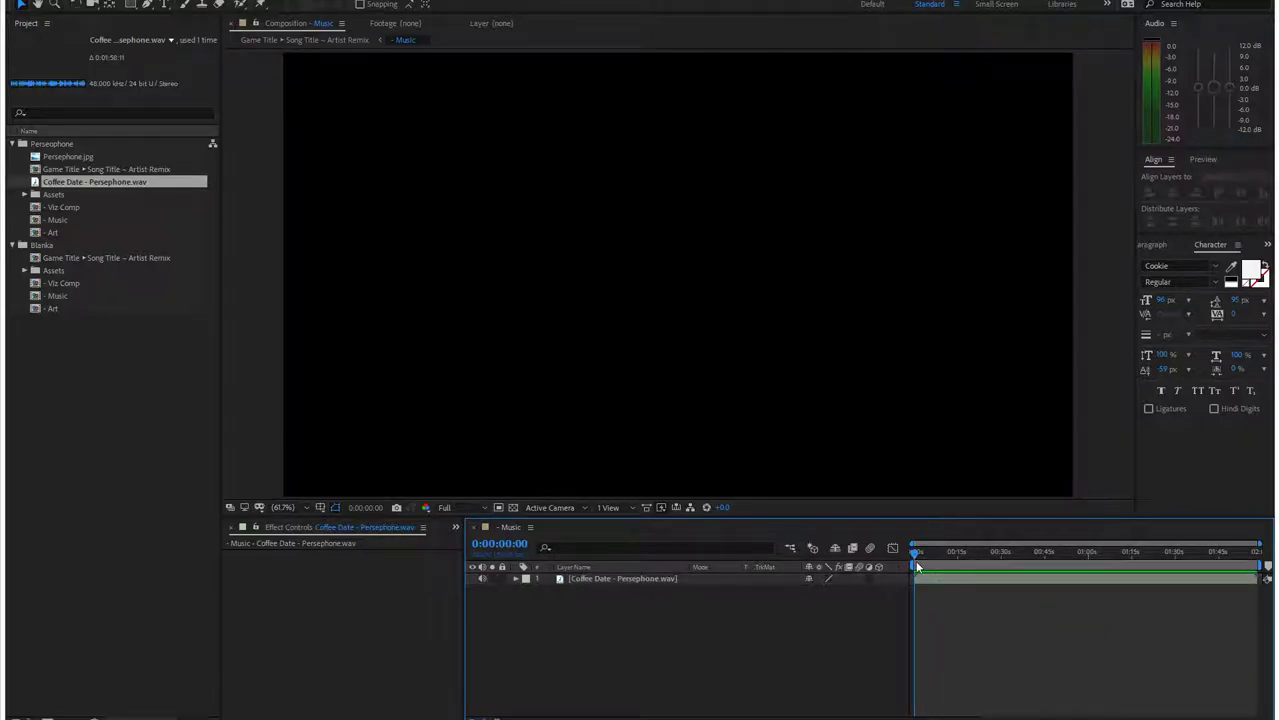
{"action": "left_click_drag", "start_coordinate": [916, 557], "coordinate": [543, 548]}
Step: Add Persephone.jpg to the Perseophone folder's - Art composition and set its scale to 50%
{"action": "left_click_drag", "start_coordinate": [70, 158], "coordinate": [58, 236]}
{"action": "type", "text": "s"}
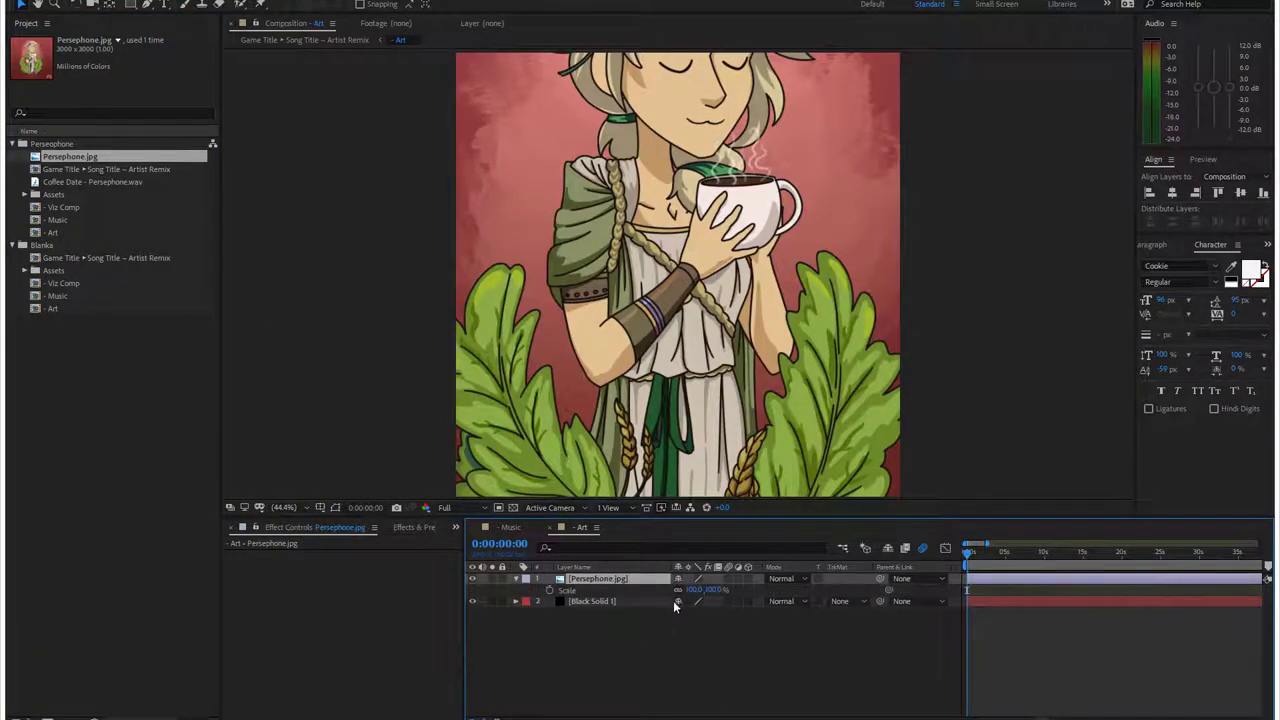
{"action": "type", "text": "50"}
{"action": "key", "text": "Return"}
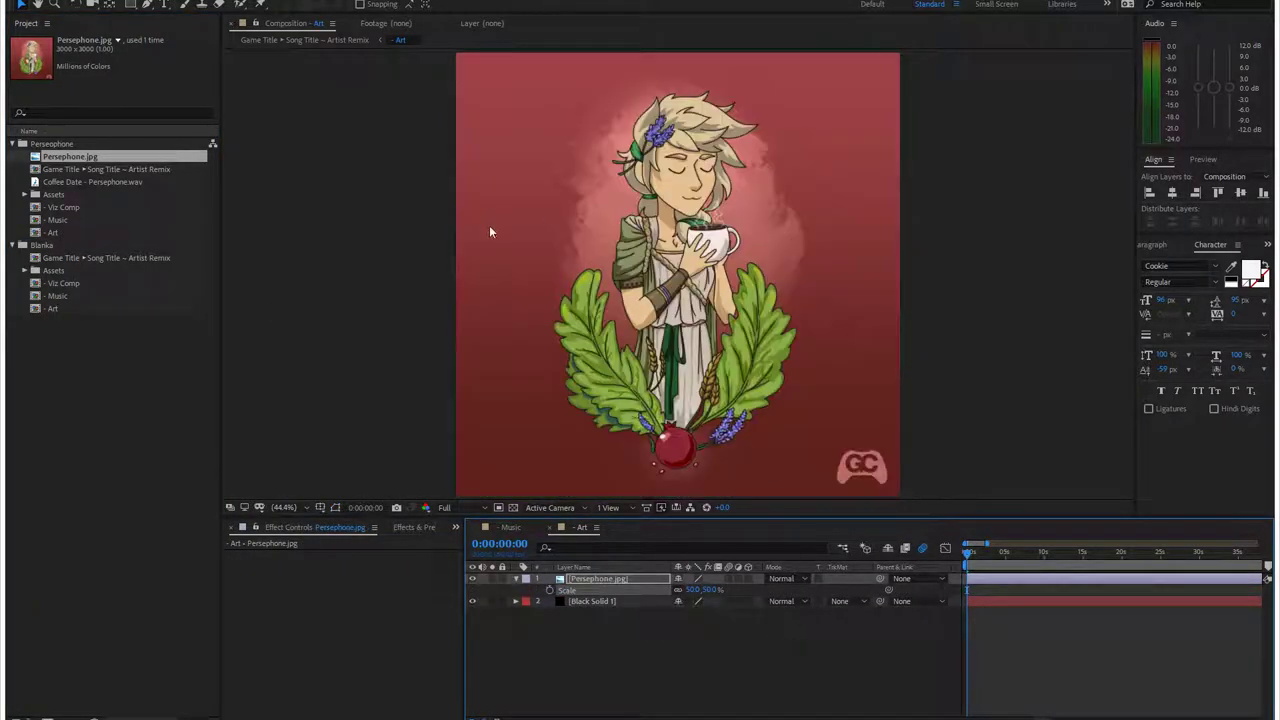
Step: Move the Persephone.jpg layer below the Black Solid 1 layer in the - Art composition
{"action": "left_click", "coordinate": [651, 630]}
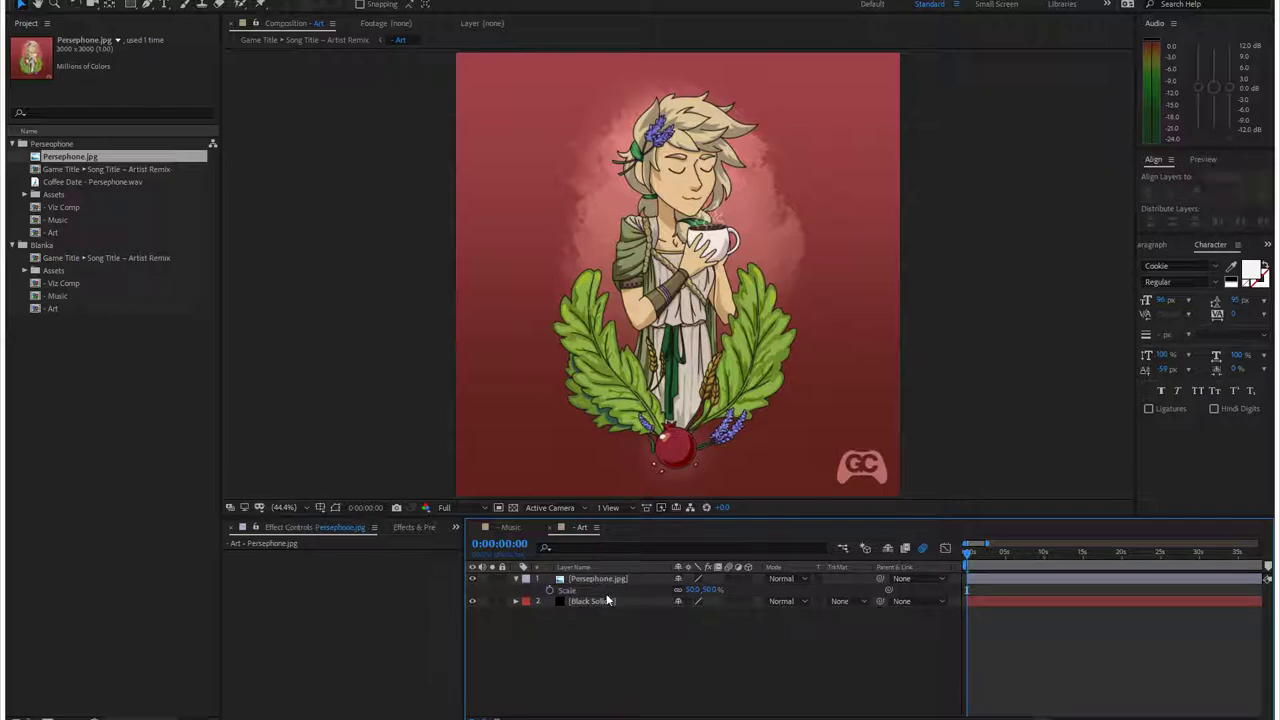
{"action": "left_click_drag", "start_coordinate": [597, 579], "coordinate": [605, 632]}
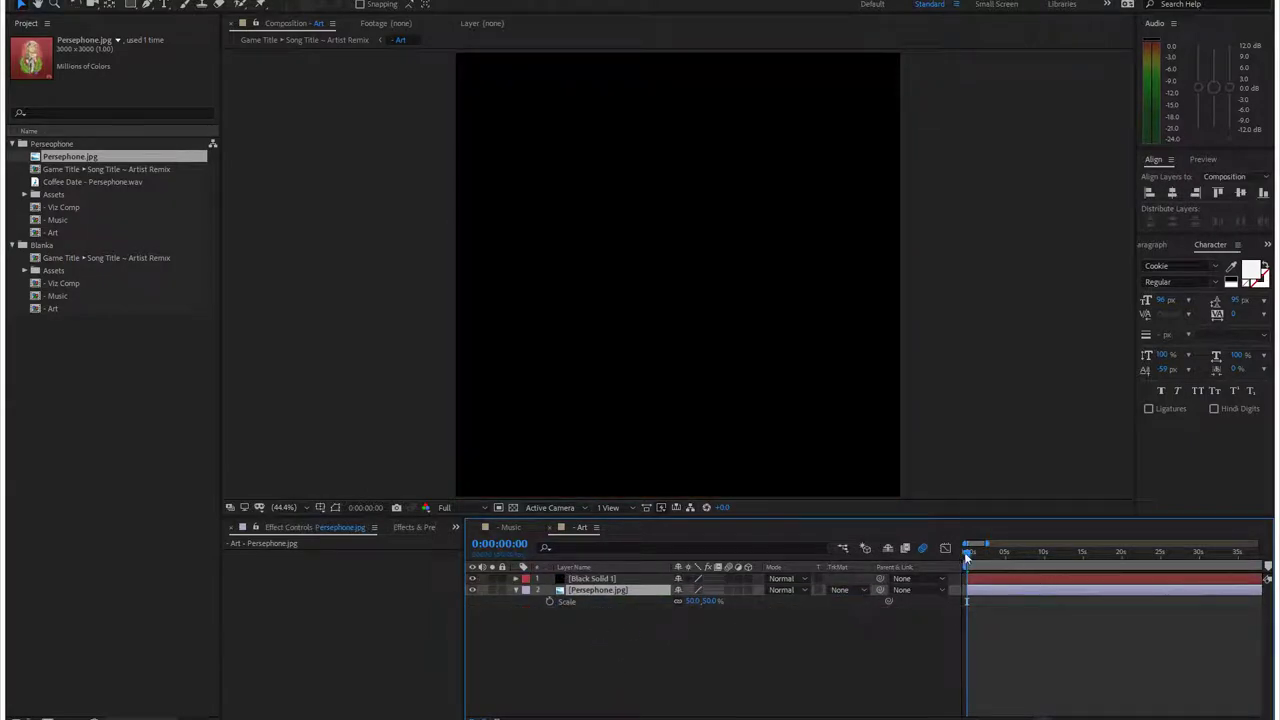
Step: Open the Perseophone folder's - Viz Comp and add Coffee Date - Persephone.wav below its eight Viz layers
{"action": "left_click_drag", "start_coordinate": [966, 558], "coordinate": [1093, 605]}
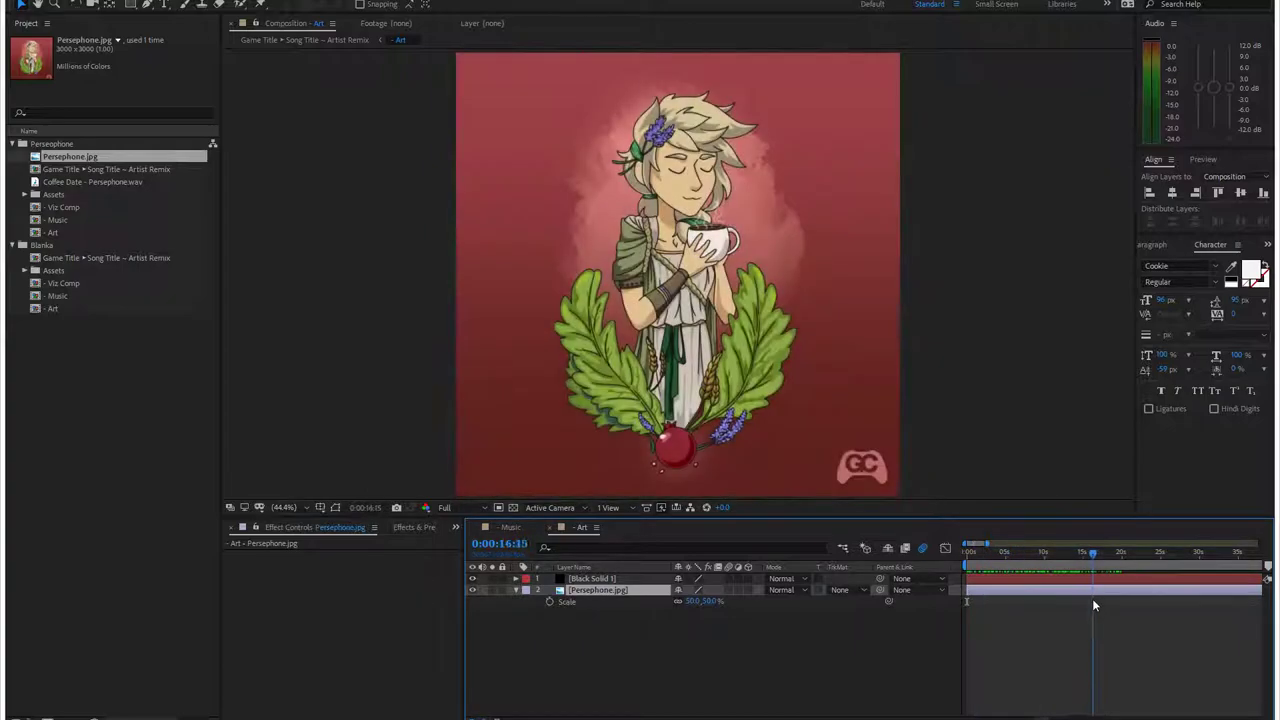
{"action": "double_click", "coordinate": [67, 206]}
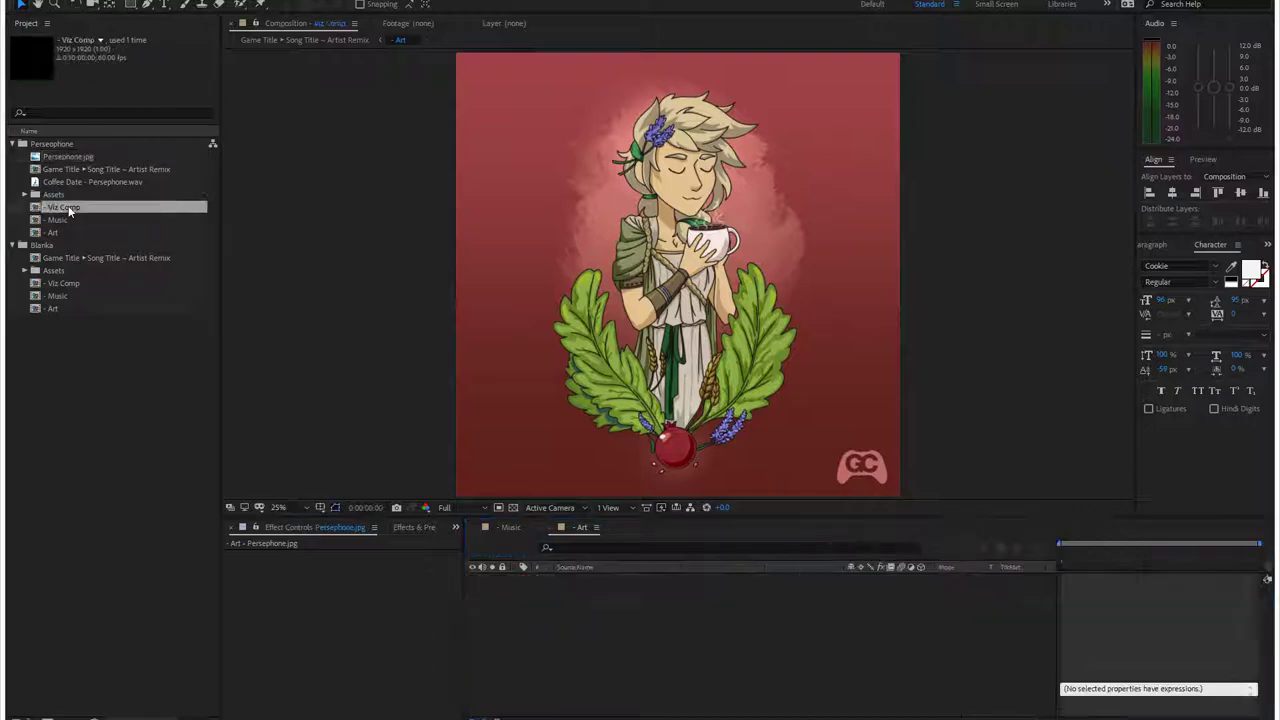
{"action": "left_click_drag", "start_coordinate": [90, 182], "coordinate": [596, 685]}
Step: Set the Audio Spectrum audio layer of the first four Viz layers to Coffee Date - Persephone.wav
{"action": "left_click", "coordinate": [574, 578]}
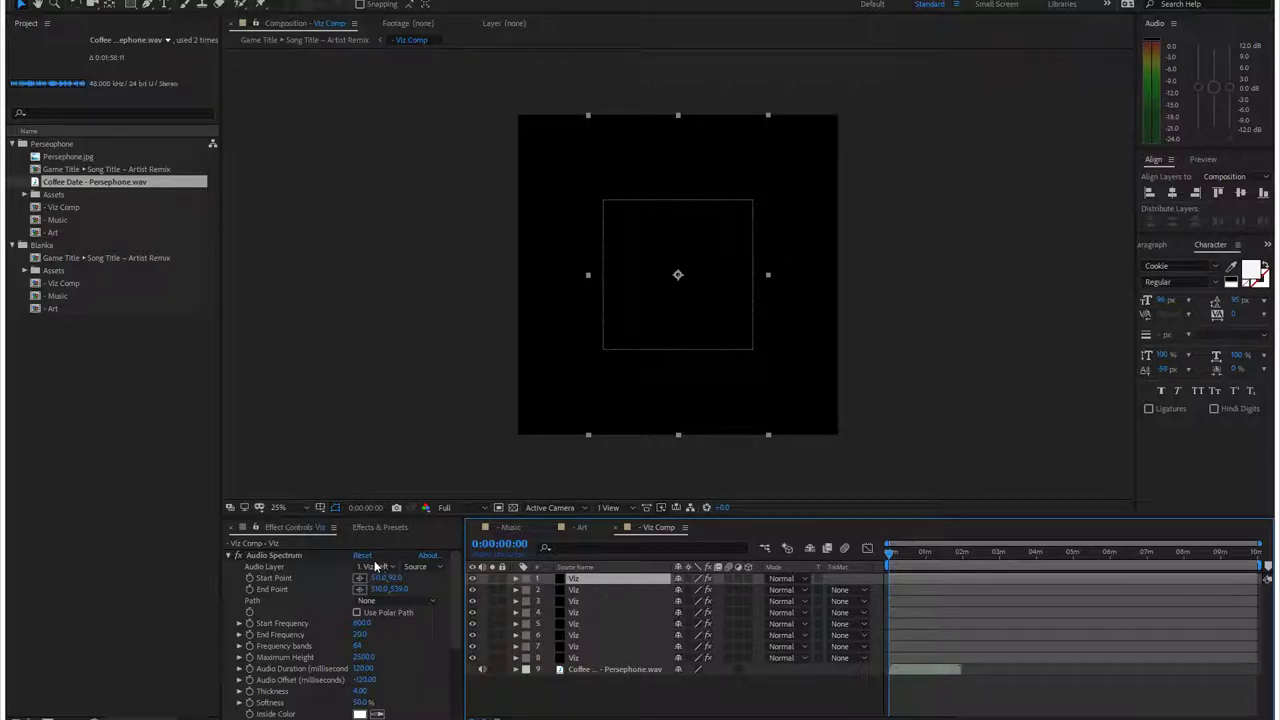
{"action": "left_click", "coordinate": [376, 566]}
{"action": "left_click", "coordinate": [420, 690]}
{"action": "left_click", "coordinate": [582, 590]}
{"action": "left_click", "coordinate": [379, 568]}
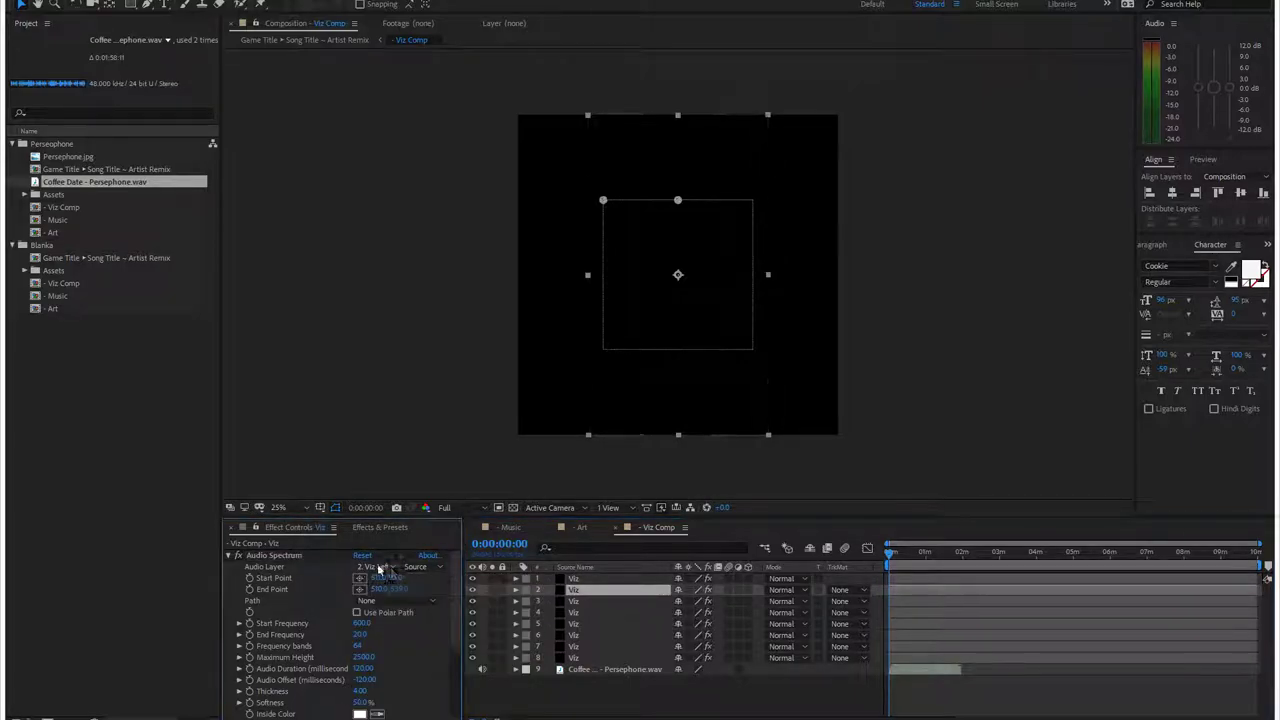
{"action": "left_click", "coordinate": [420, 690]}
{"action": "left_click", "coordinate": [573, 601]}
{"action": "left_click", "coordinate": [377, 567]}
{"action": "left_click", "coordinate": [420, 690]}
{"action": "left_click", "coordinate": [587, 614]}
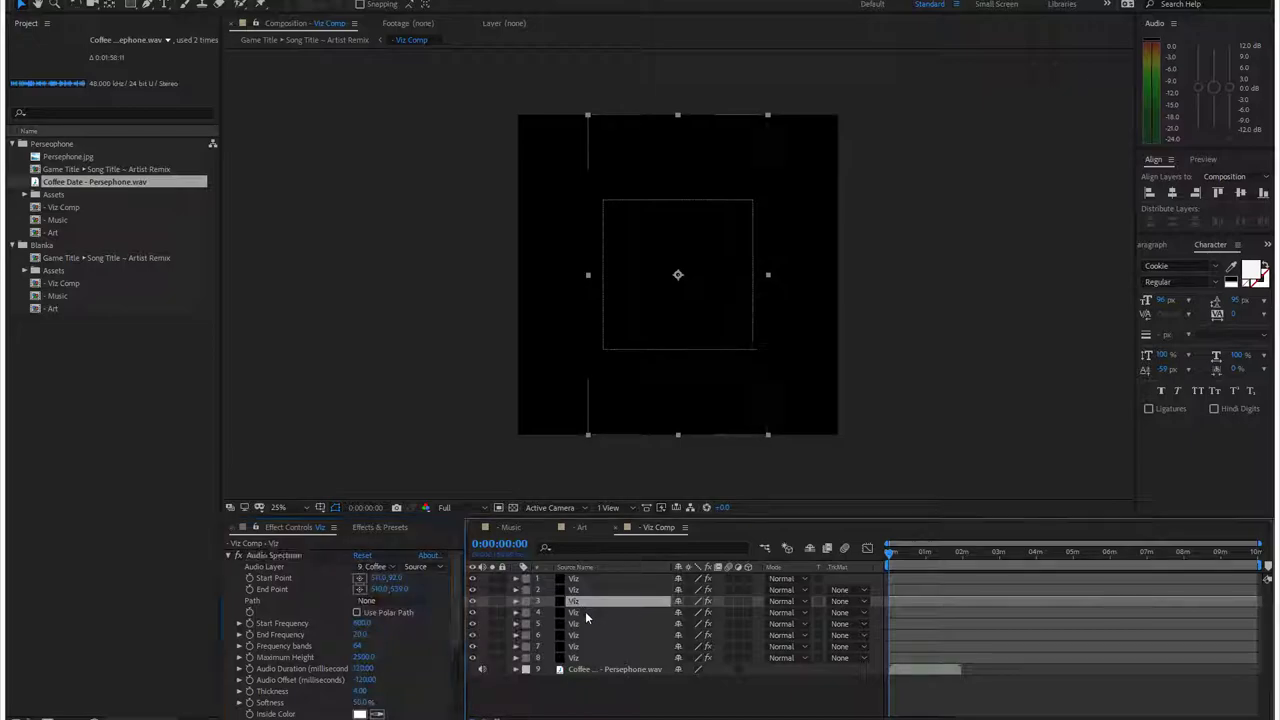
{"action": "left_click", "coordinate": [379, 567]}
{"action": "left_click", "coordinate": [410, 708]}
Step: Set the Audio Spectrum audio layer of Viz layers 5 to 8 to Coffee Date - Persephone.wav
{"action": "left_click", "coordinate": [573, 623]}
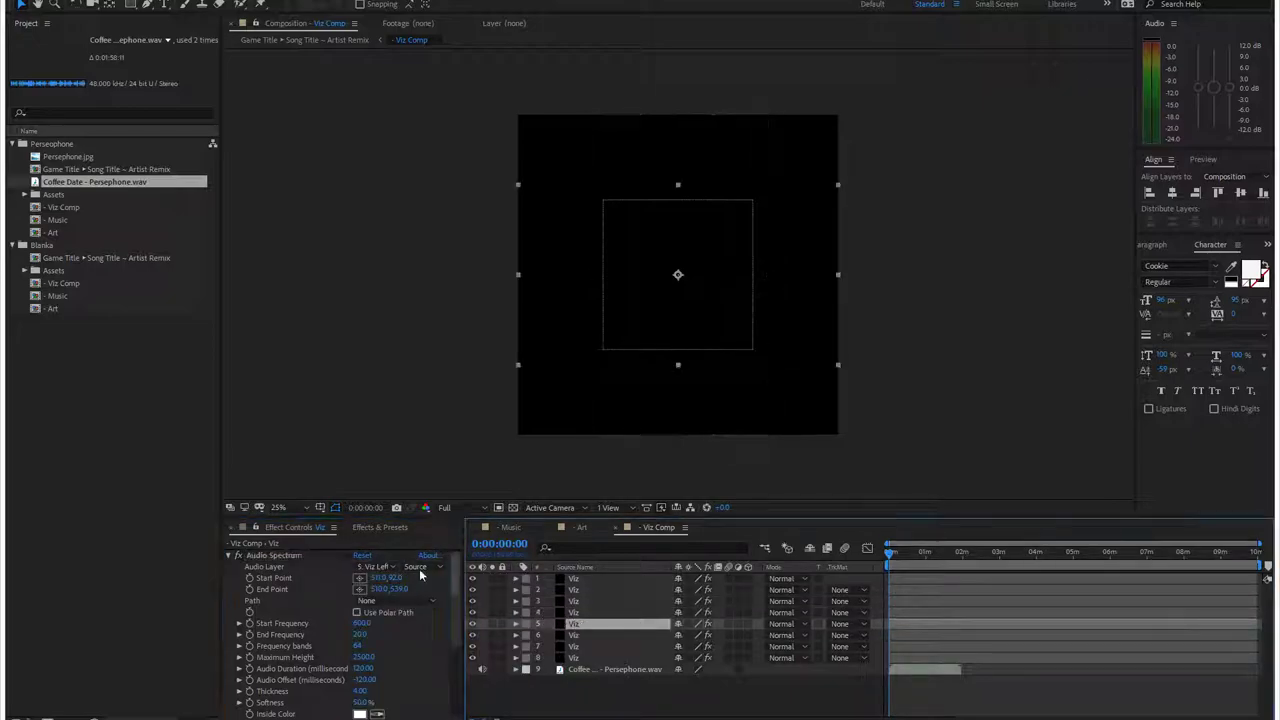
{"action": "left_click", "coordinate": [385, 568]}
{"action": "left_click", "coordinate": [412, 702]}
{"action": "left_click", "coordinate": [571, 635]}
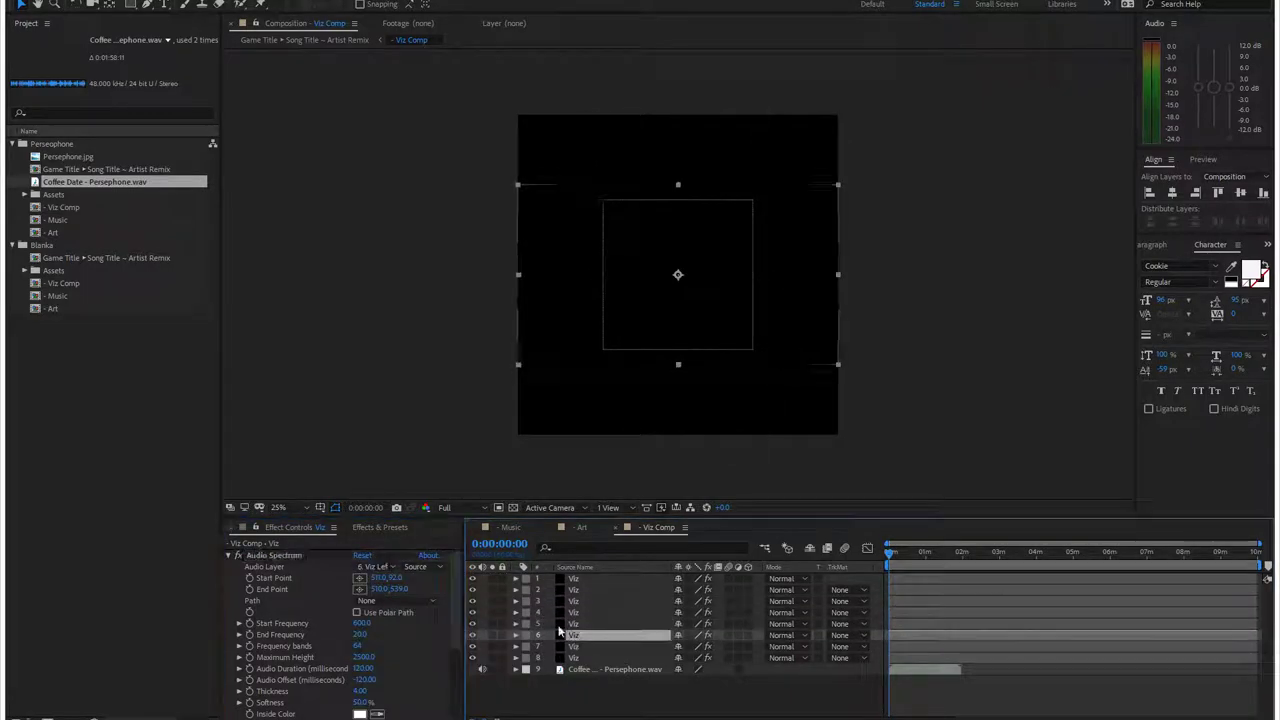
{"action": "key", "text": "ctrl+Down"}
{"action": "left_click", "coordinate": [384, 567]}
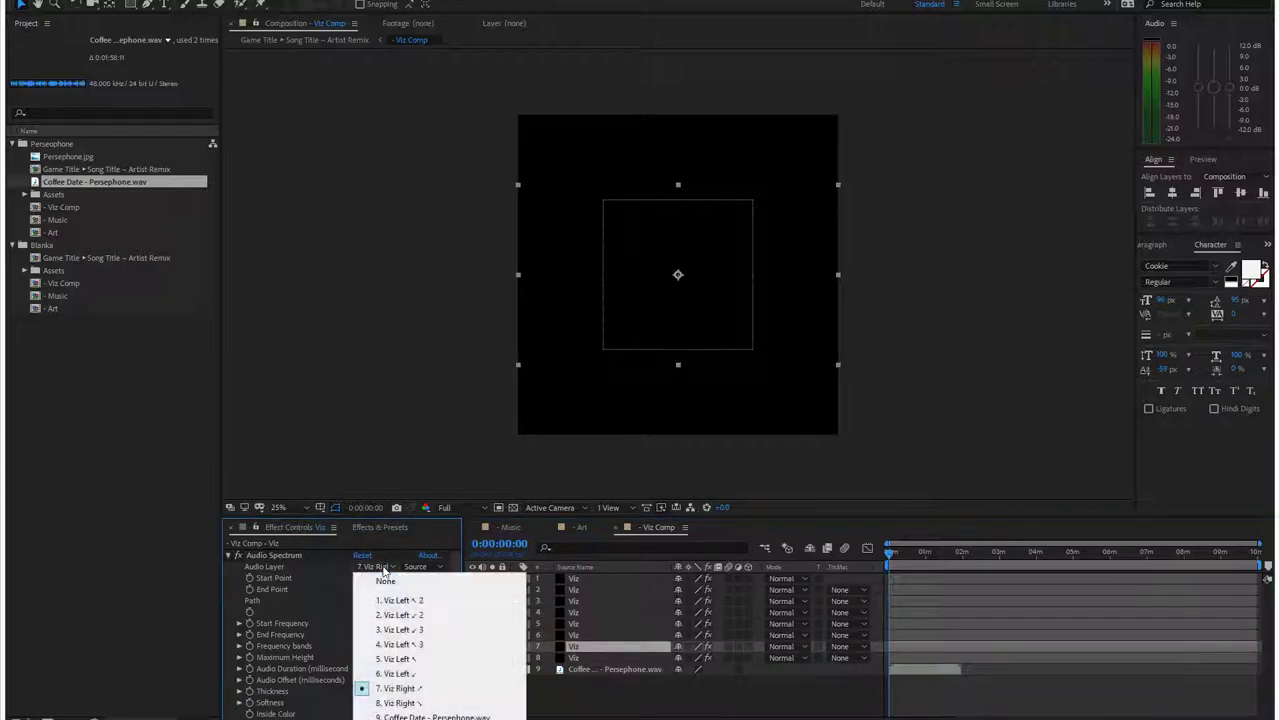
{"action": "left_click", "coordinate": [384, 570]}
{"action": "key", "text": "ctrl+Down"}
{"action": "left_click", "coordinate": [388, 574]}
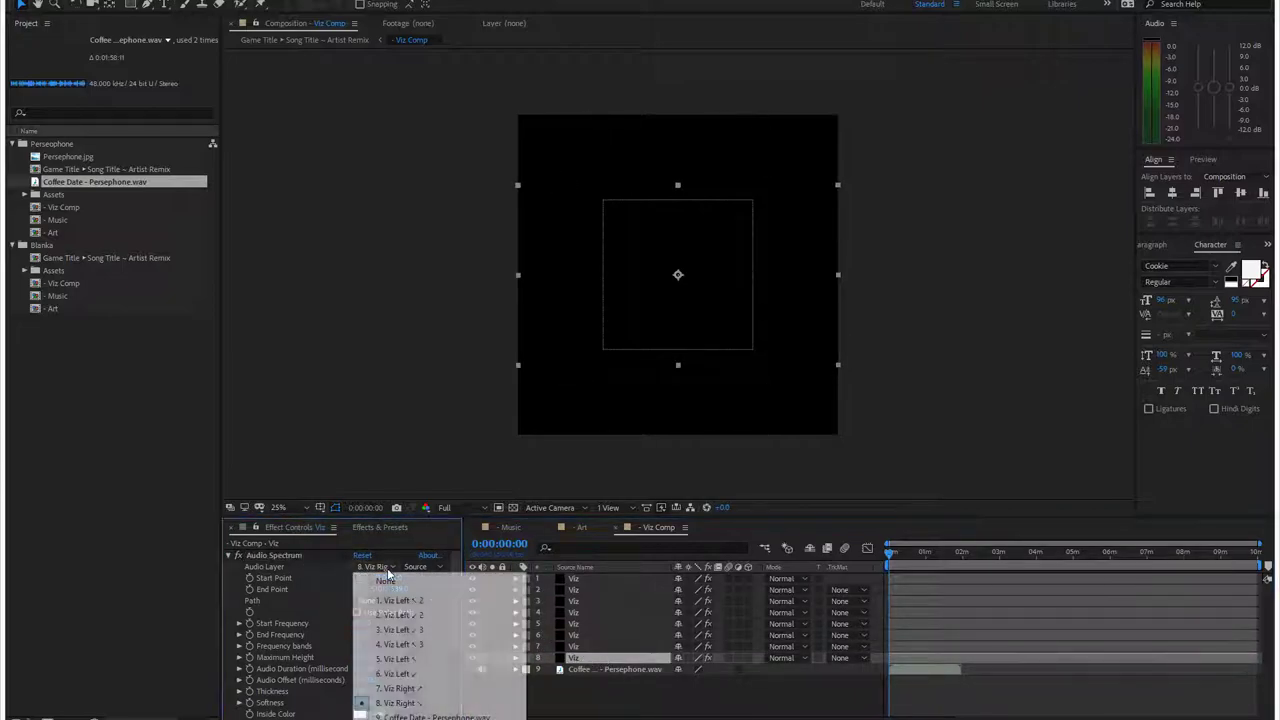
{"action": "key", "text": "9"}
{"action": "left_click", "coordinate": [814, 686]}
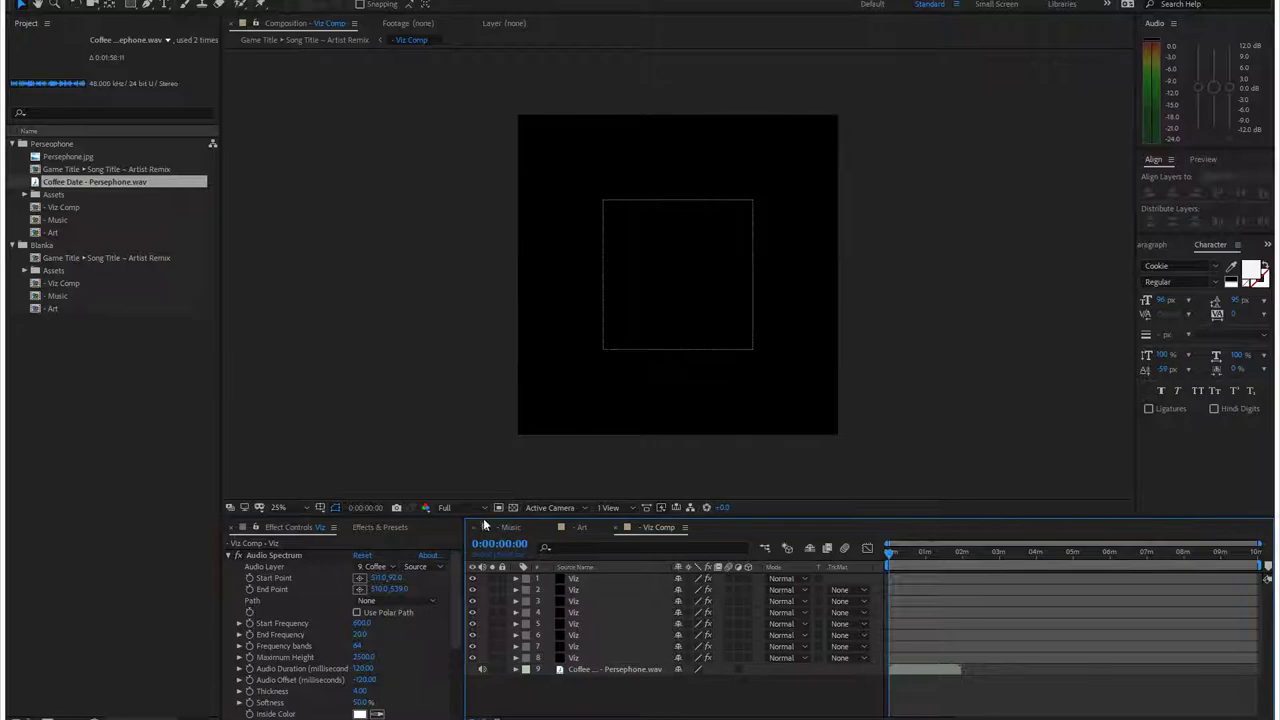
Step: Open the Perseophone folder's Game Title • Song Title – Artist Remix composition and trim it to the - Music layer's length
{"action": "left_click", "coordinate": [60, 207]}
{"action": "left_click", "coordinate": [83, 171]}
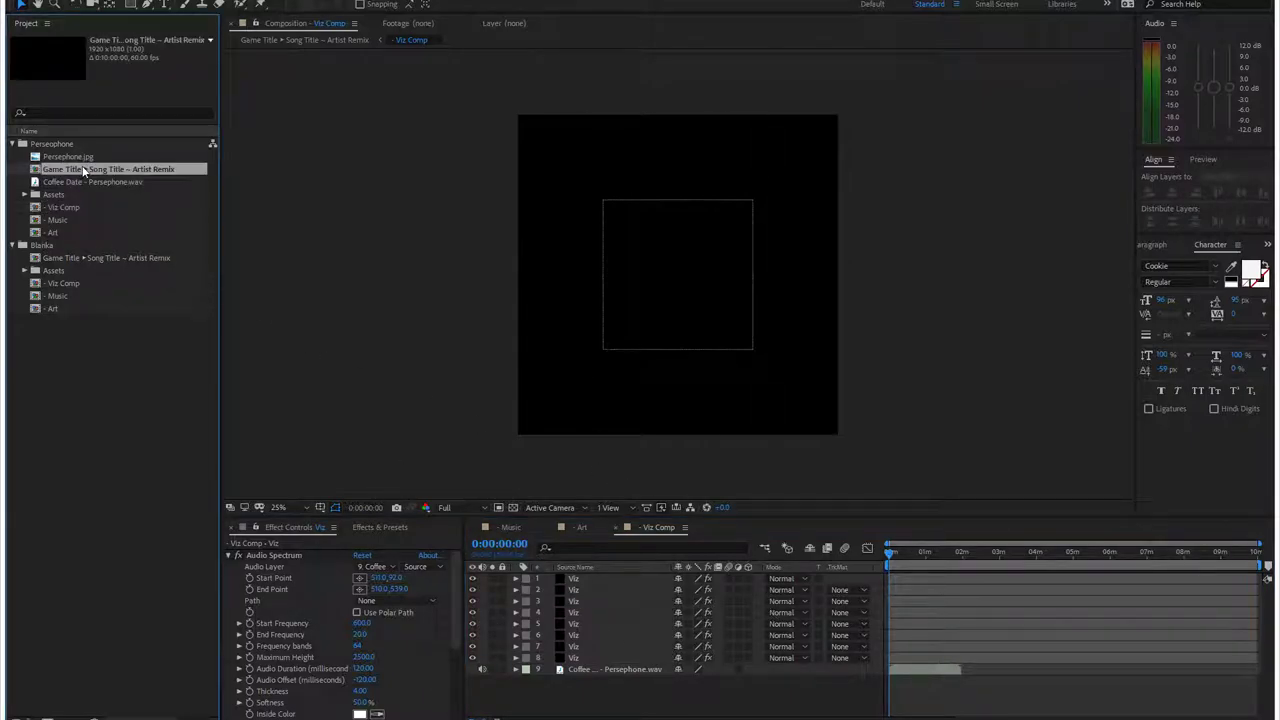
{"action": "double_click", "coordinate": [83, 171]}
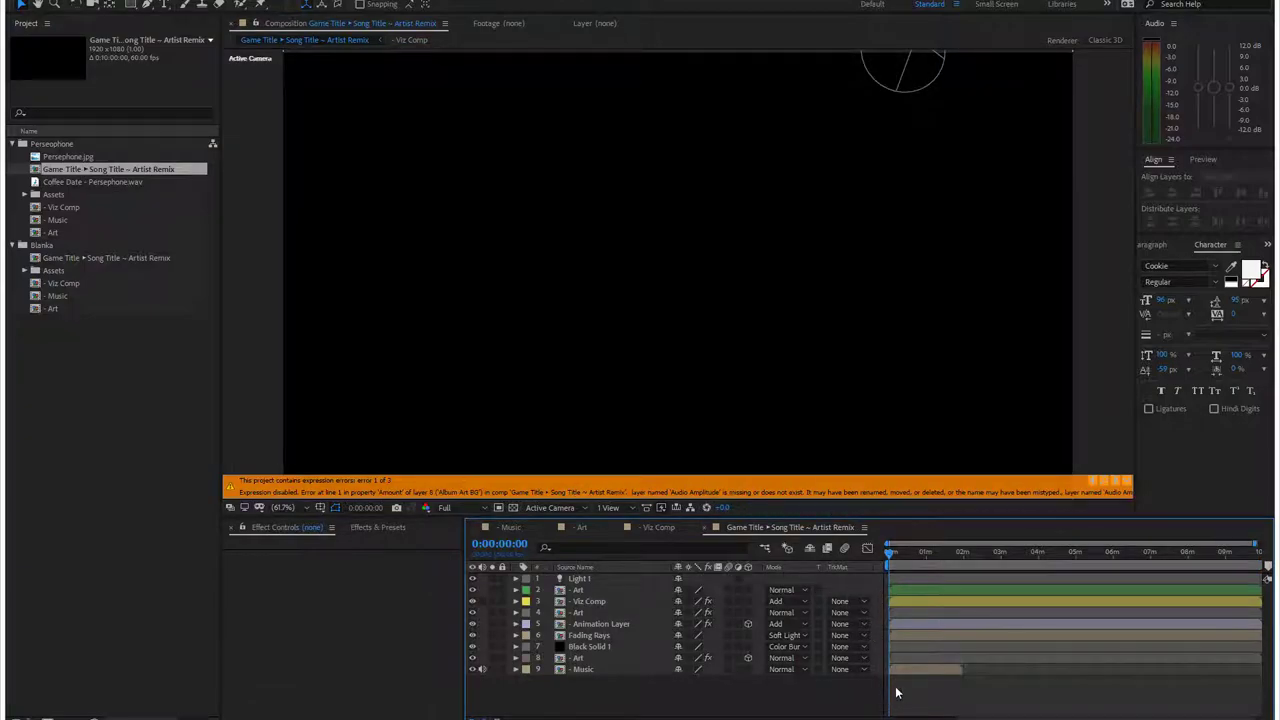
{"action": "left_click", "coordinate": [924, 668]}
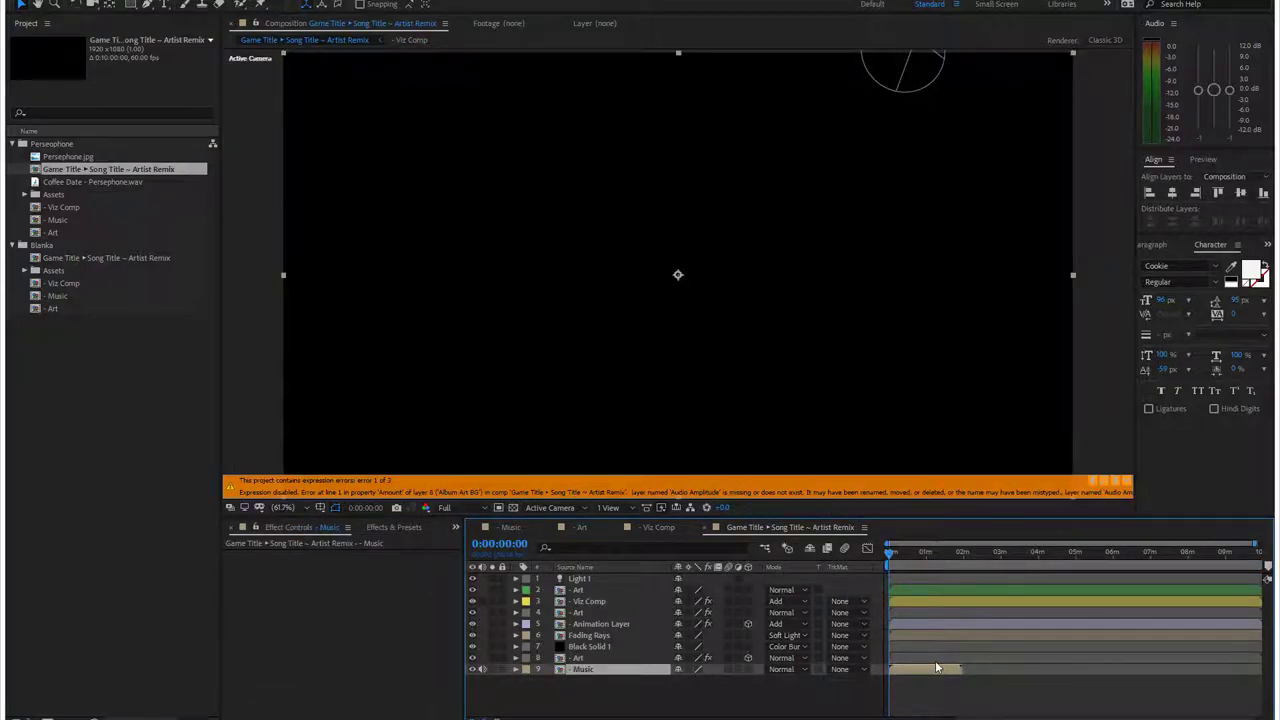
{"action": "key", "text": "ctrl+alt+b"}
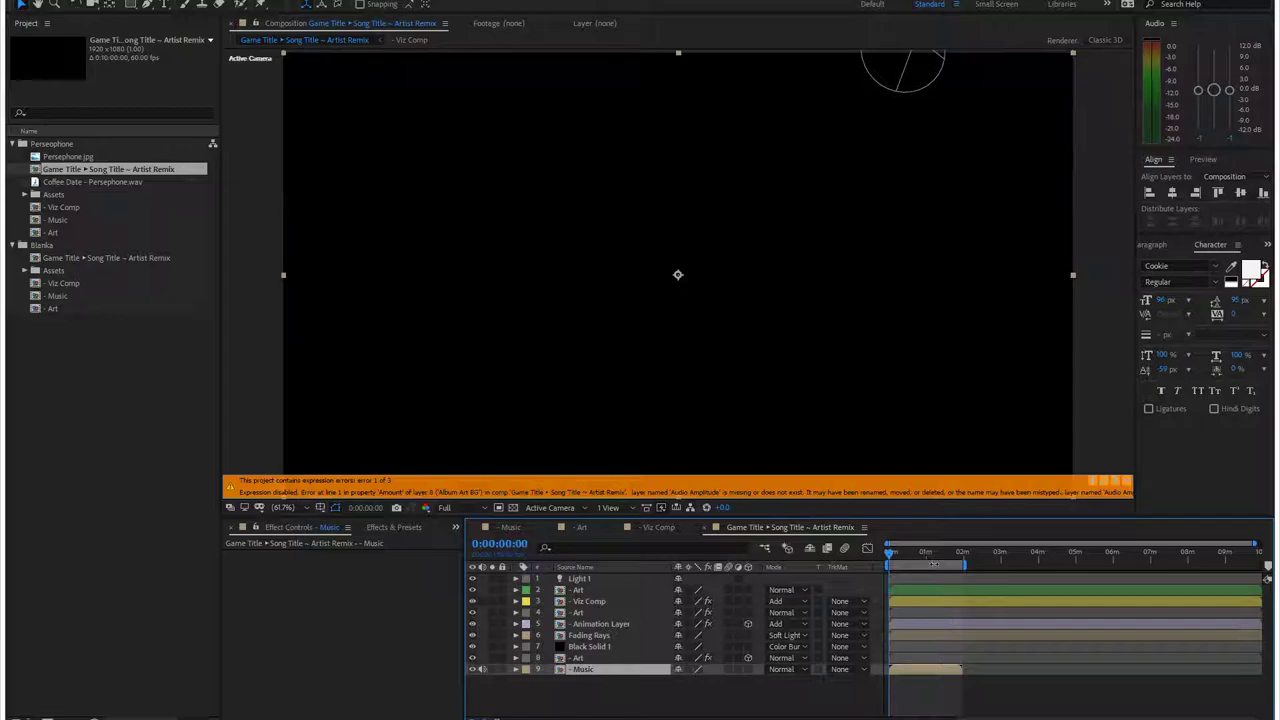
{"action": "right_click", "coordinate": [934, 565]}
{"action": "left_click", "coordinate": [962, 603]}
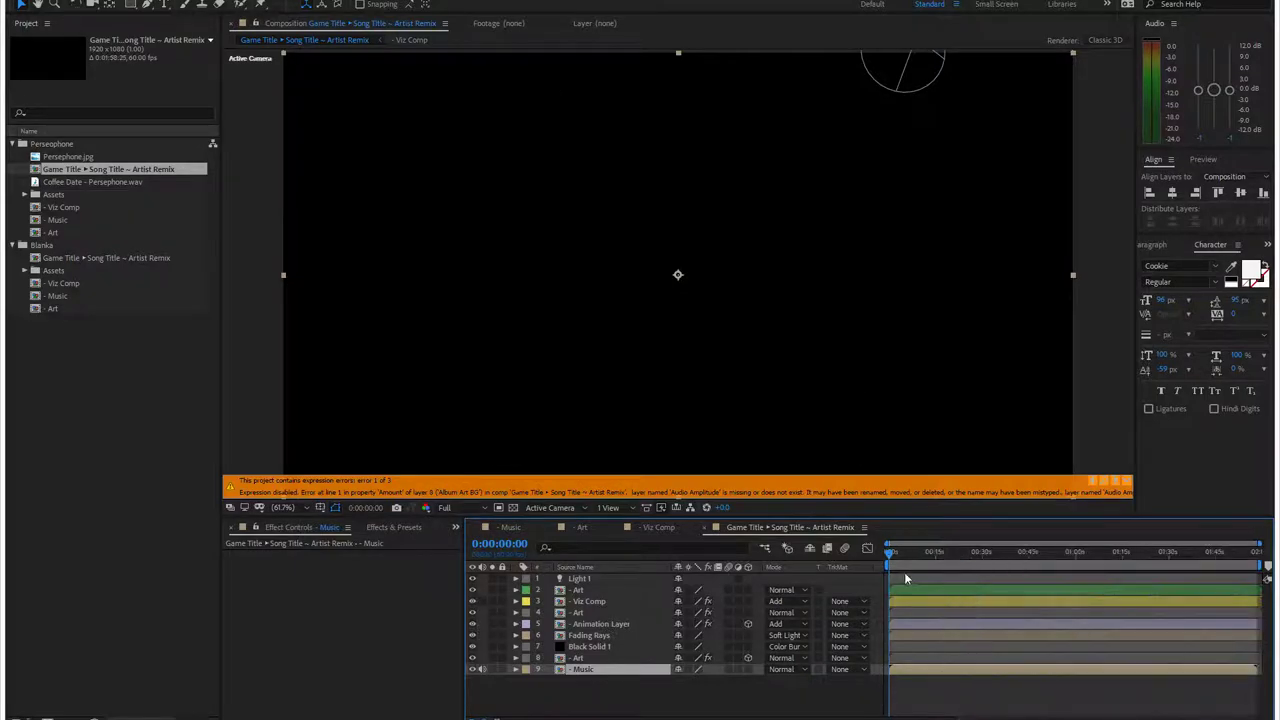
{"action": "left_click_drag", "start_coordinate": [893, 555], "coordinate": [1023, 560]}
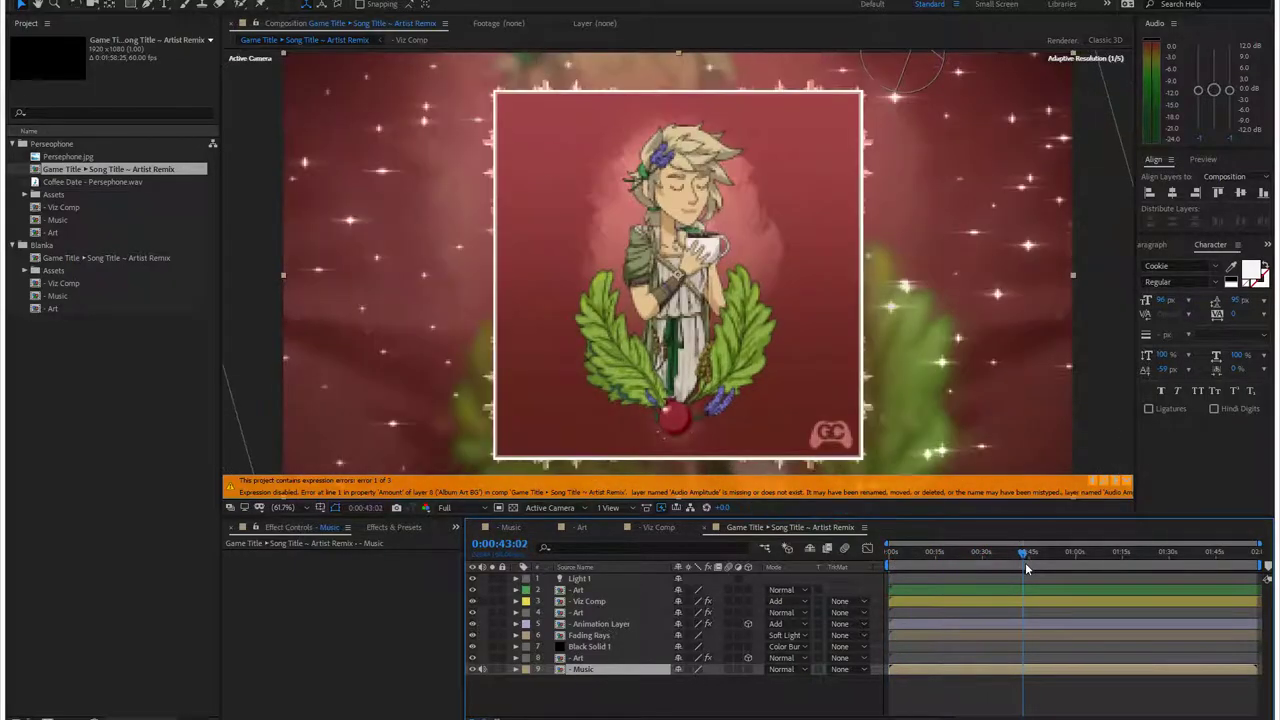
Step: Import TEMPLATE GC Intro Outro.aep from the After Effects folder inside Creative Cloud Files on drive D
{"action": "left_click", "coordinate": [103, 417]}
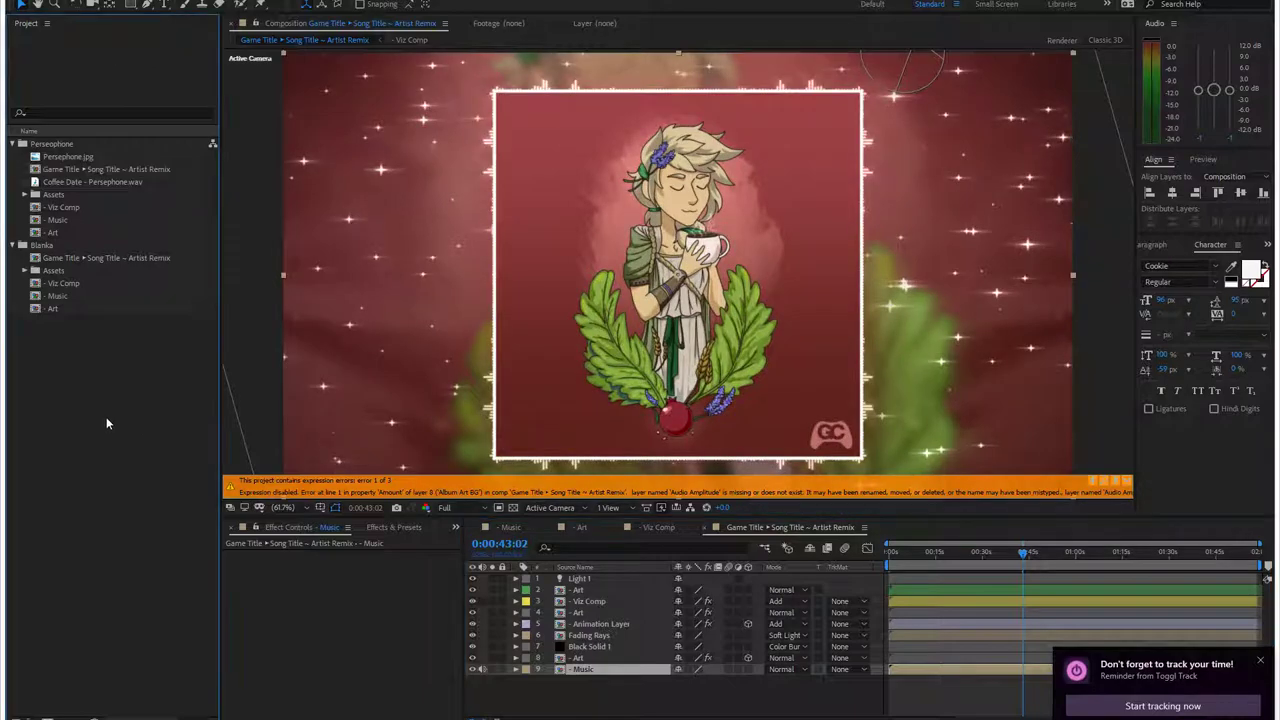
{"action": "double_click", "coordinate": [110, 418]}
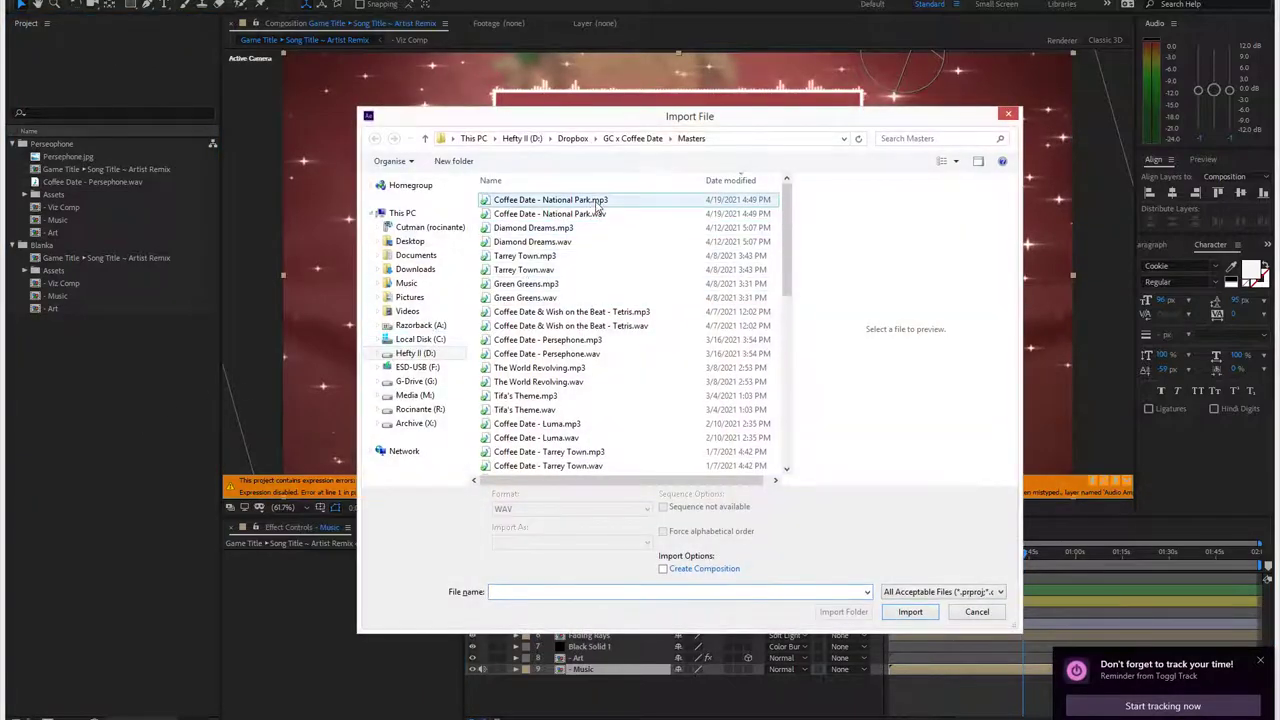
{"action": "left_click", "coordinate": [540, 139]}
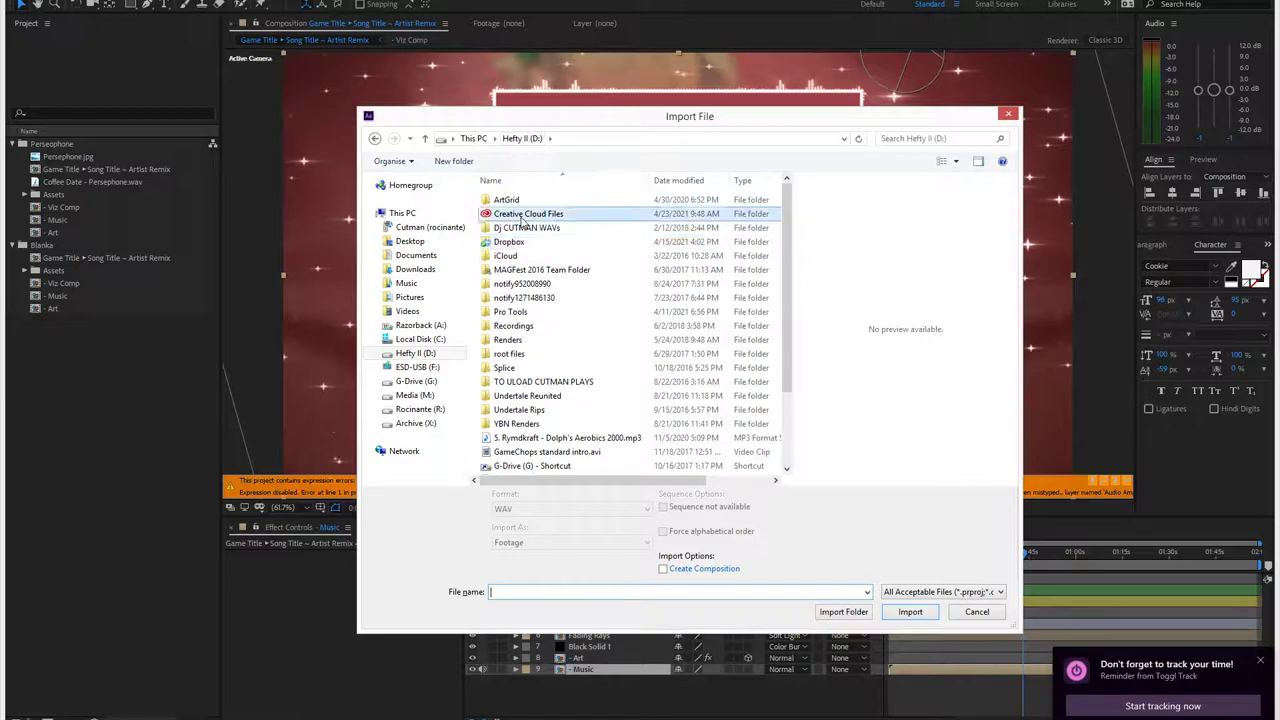
{"action": "double_click", "coordinate": [530, 214]}
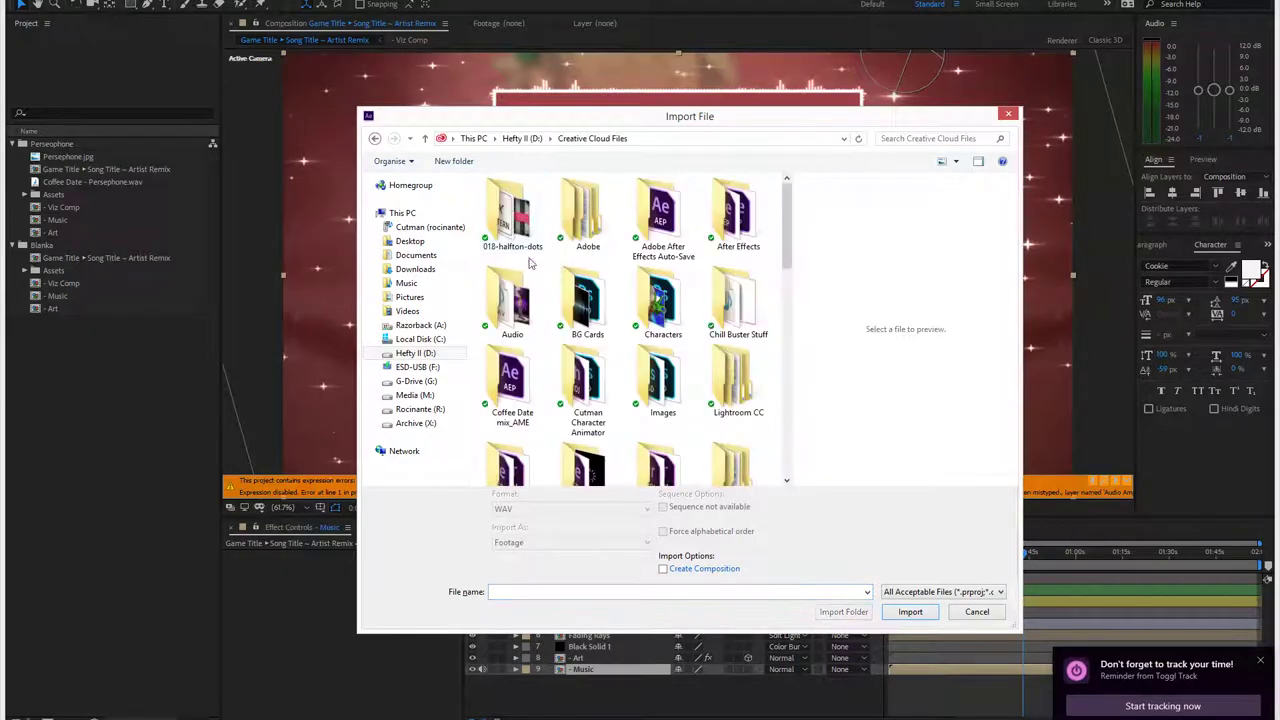
{"action": "double_click", "coordinate": [719, 220]}
{"action": "type", "text": "temp"}
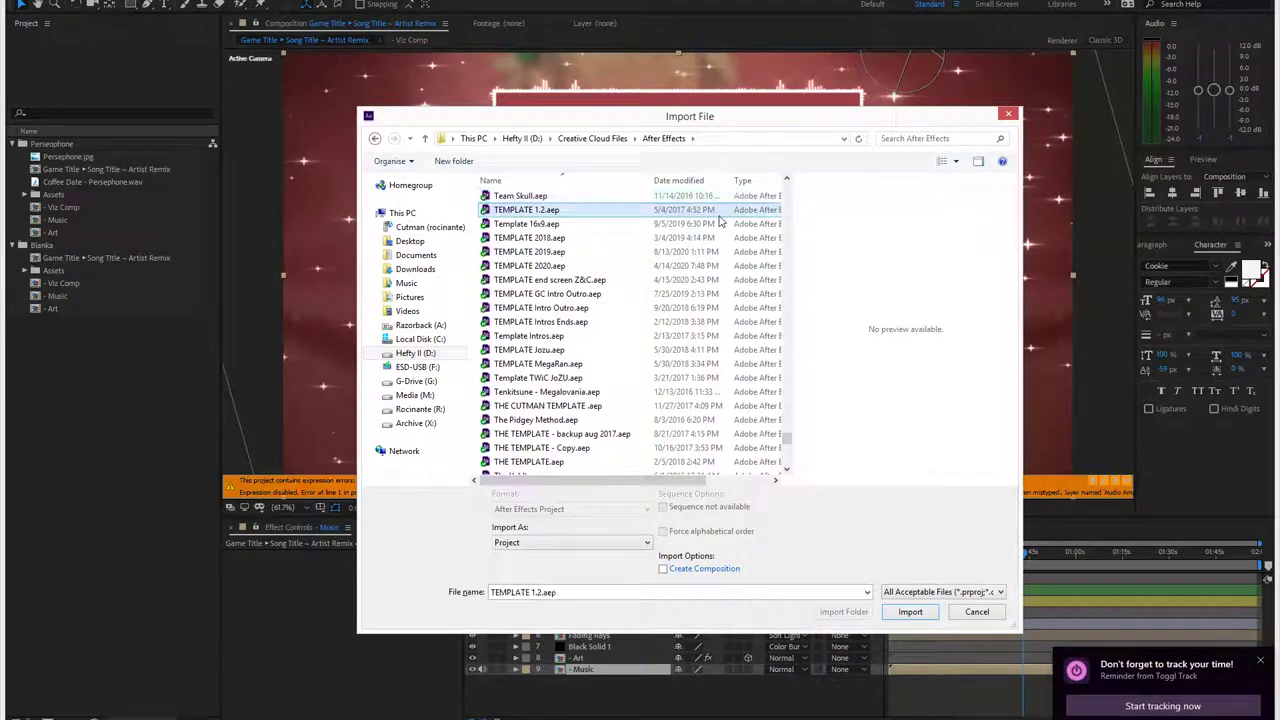
{"action": "double_click", "coordinate": [570, 295]}
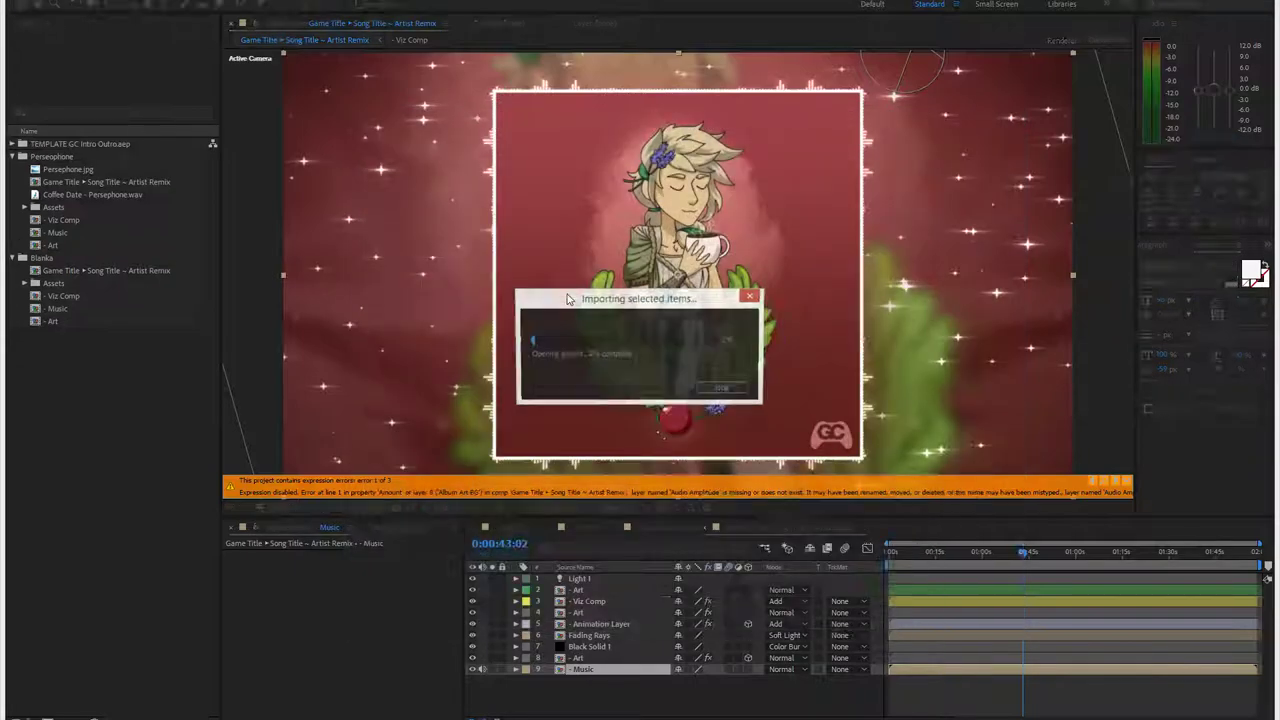
Step: Add GC Intro from the imported template folder as the topmost layer at the start of the main Persephone composition
{"action": "left_click", "coordinate": [16, 144]}
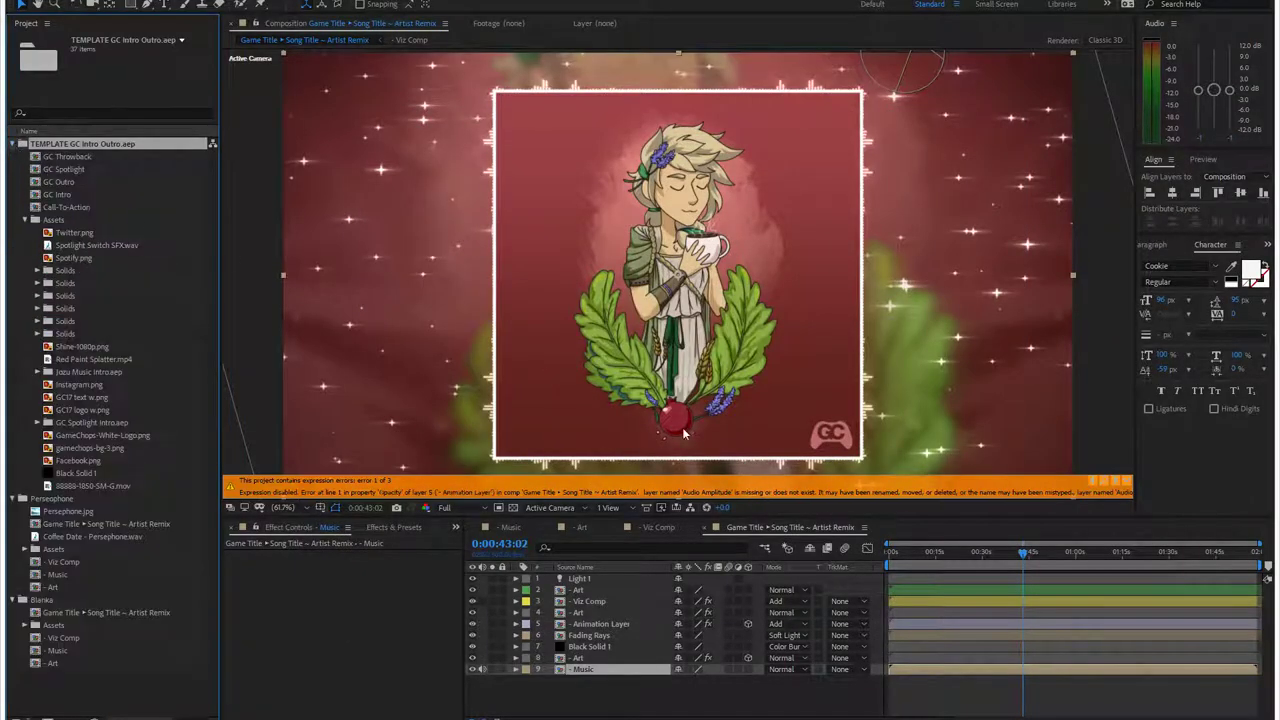
{"action": "left_click", "coordinate": [25, 220]}
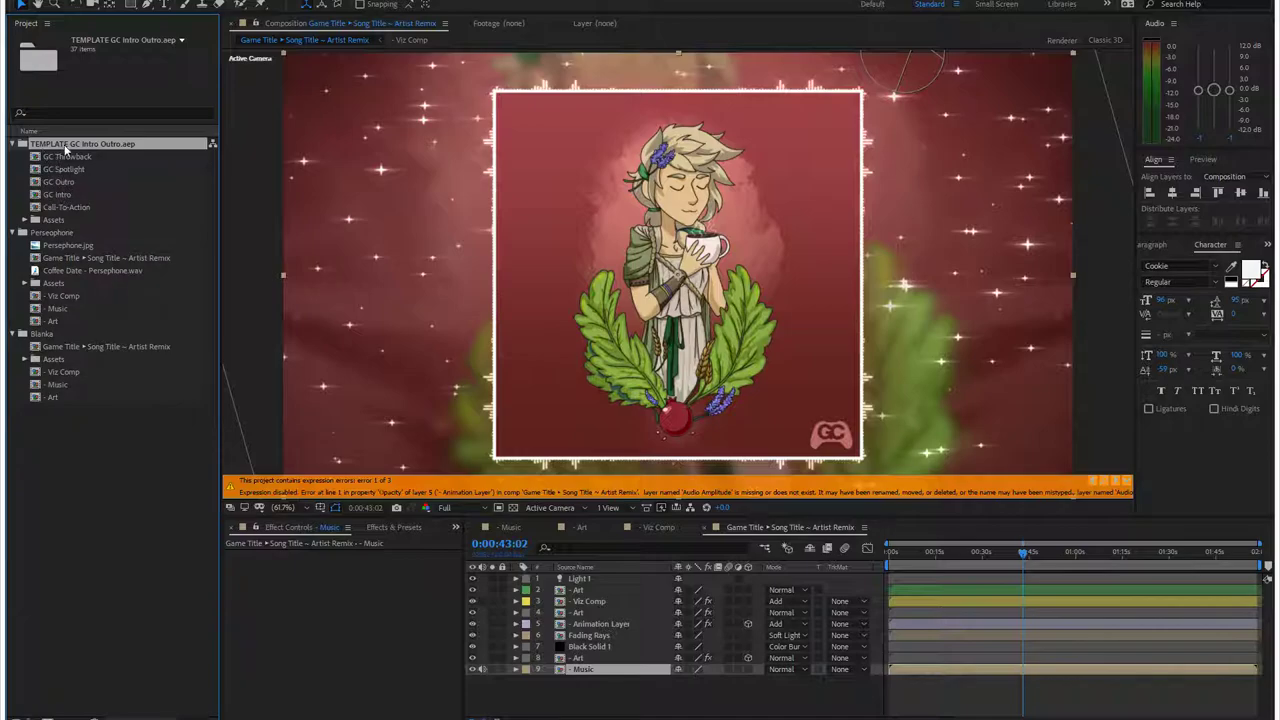
{"action": "left_click", "coordinate": [48, 196]}
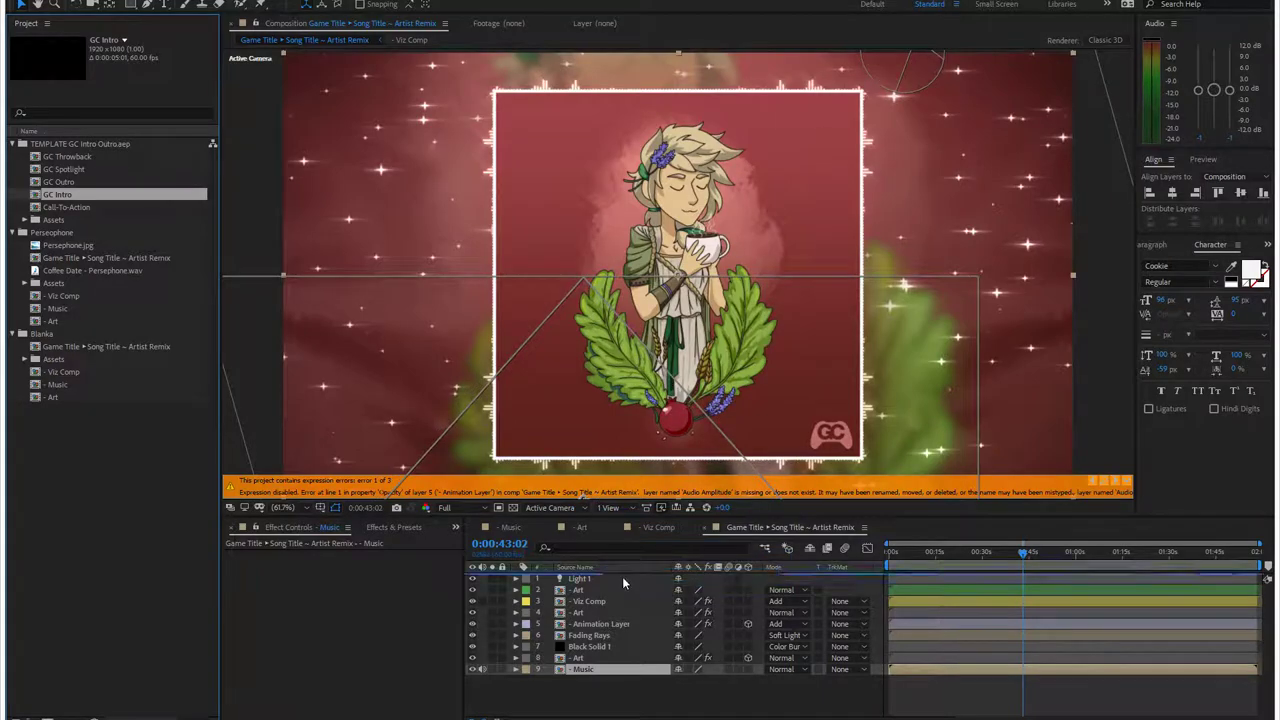
{"action": "left_click_drag", "start_coordinate": [622, 577], "coordinate": [622, 578]}
{"action": "left_click_drag", "start_coordinate": [893, 554], "coordinate": [957, 555]}
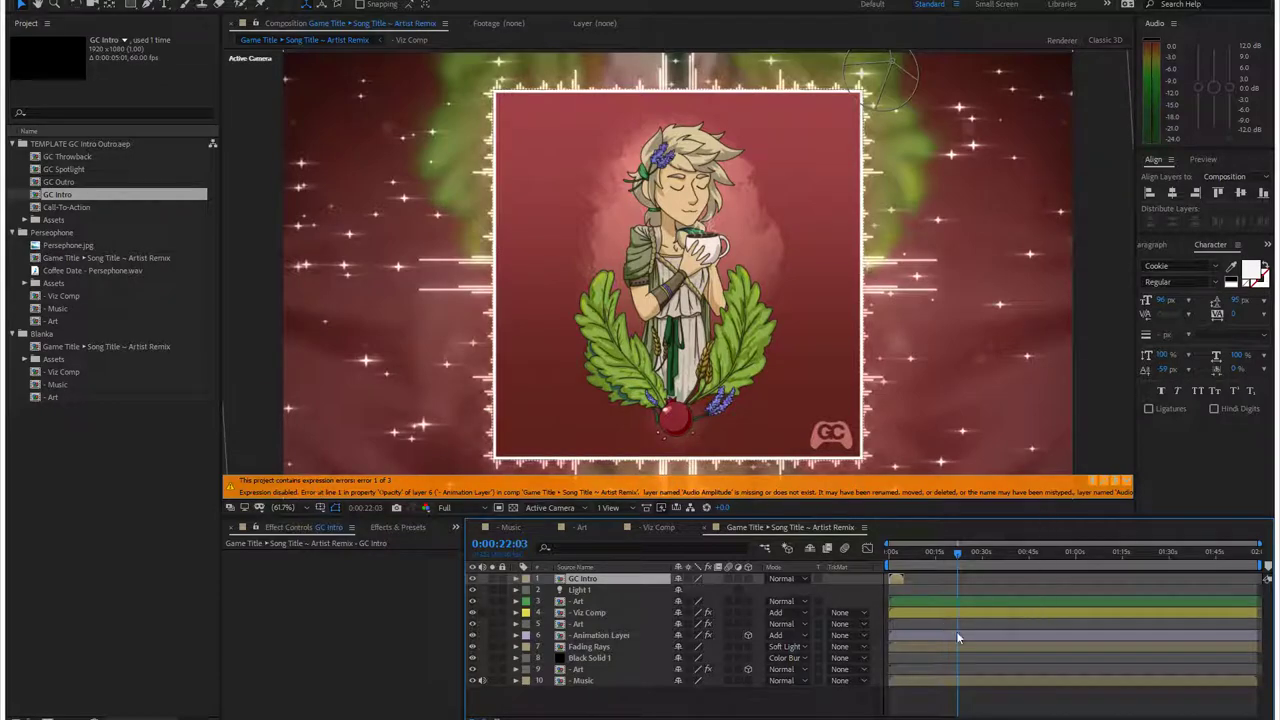
Step: Convert the - Music layer's audio to keyframes in the main composition and check the visuals along the timeline
{"action": "right_click", "coordinate": [968, 682]}
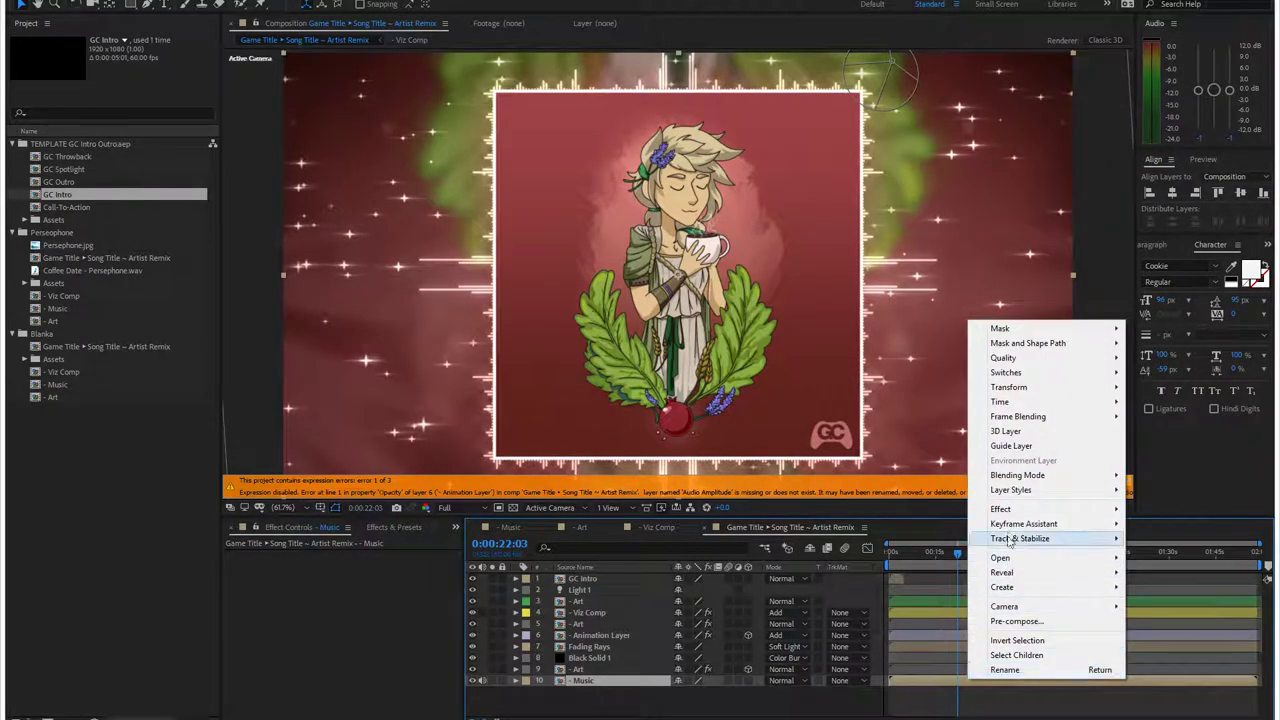
{"action": "mouse_move", "coordinate": [1010, 525]}
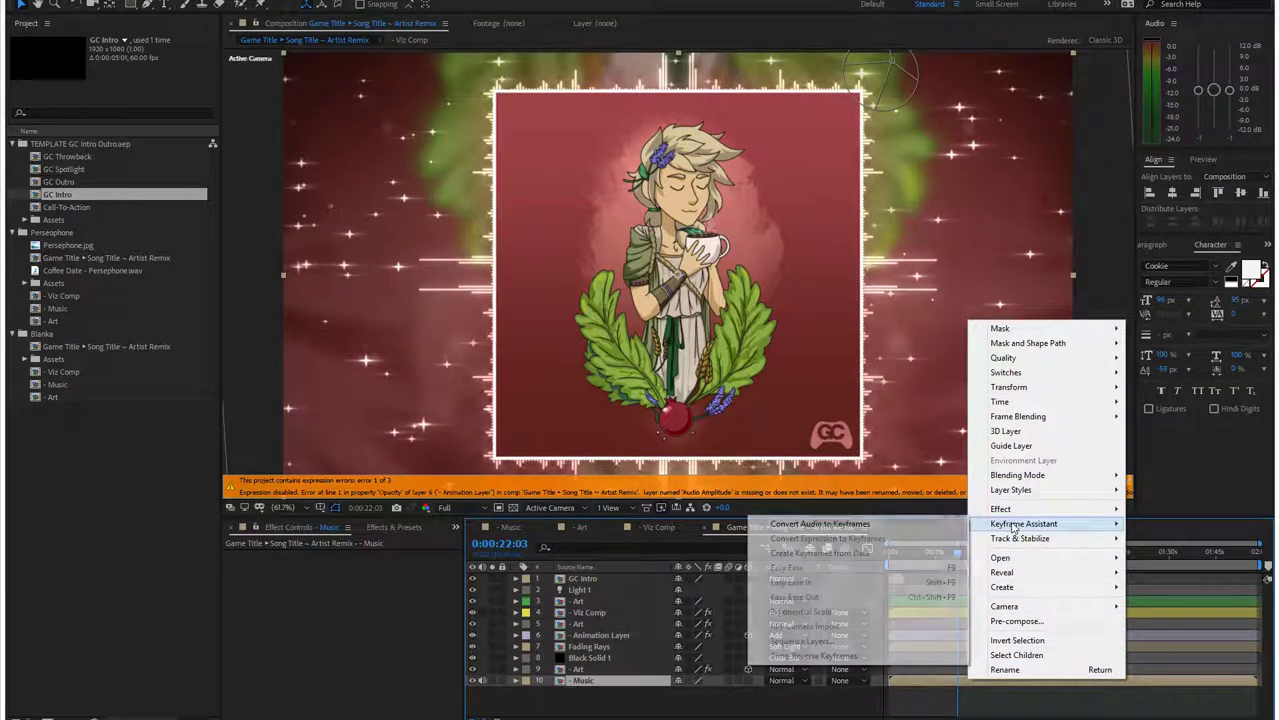
{"action": "left_click", "coordinate": [915, 524]}
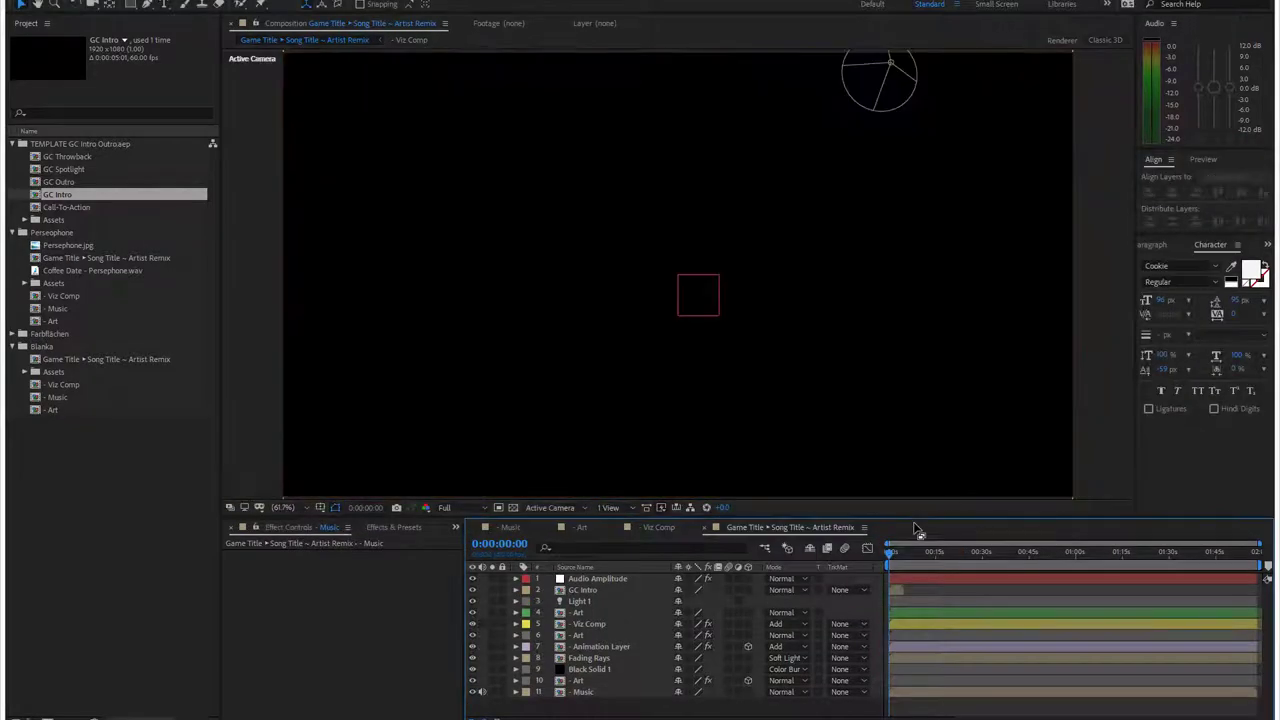
{"action": "left_click_drag", "start_coordinate": [884, 550], "coordinate": [1180, 566]}
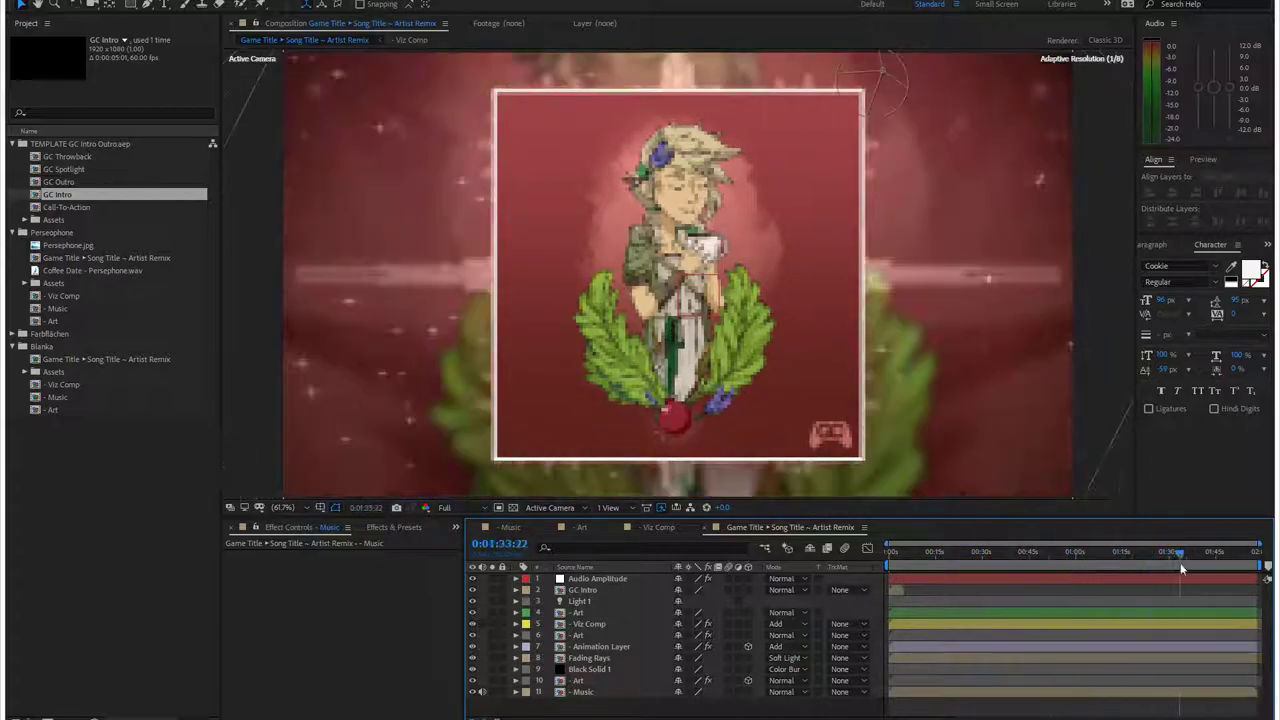
Step: Add GC Outro above the GC Intro layer, align its end to 0:01:58:24, and preview the ending
{"action": "left_click_drag", "start_coordinate": [52, 182], "coordinate": [595, 585]}
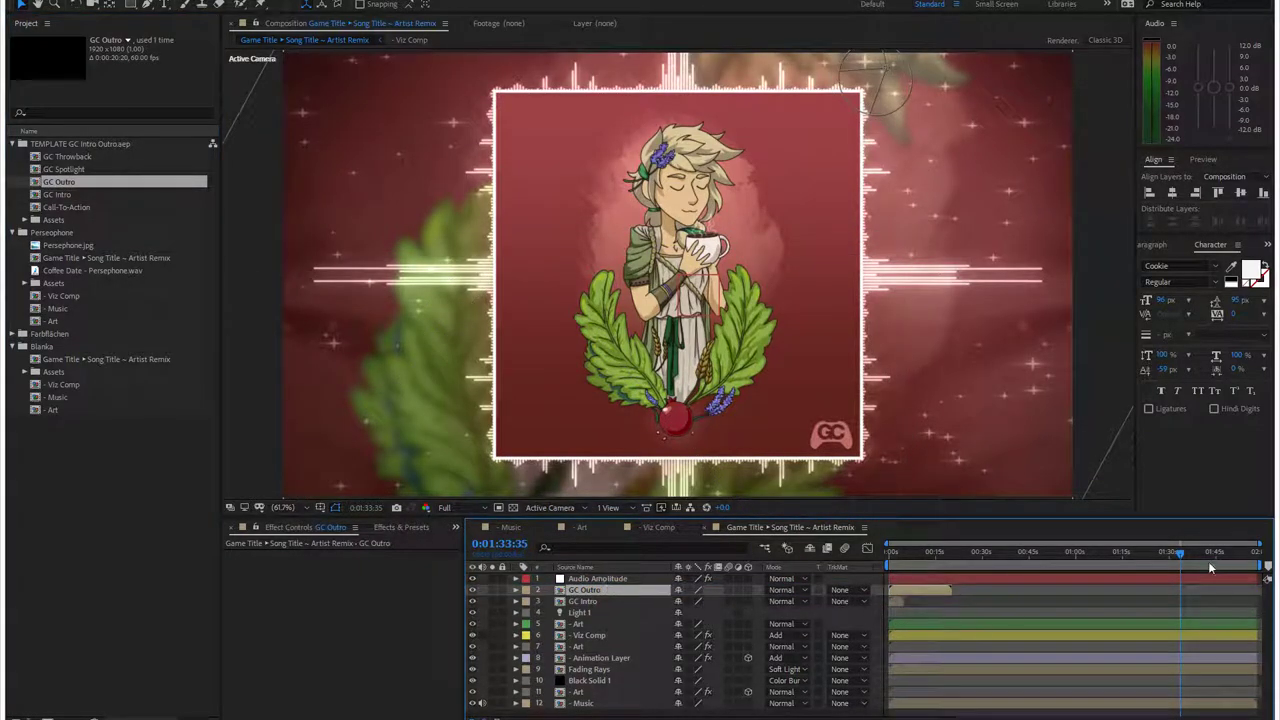
{"action": "left_click_drag", "start_coordinate": [1181, 563], "coordinate": [1257, 570]}
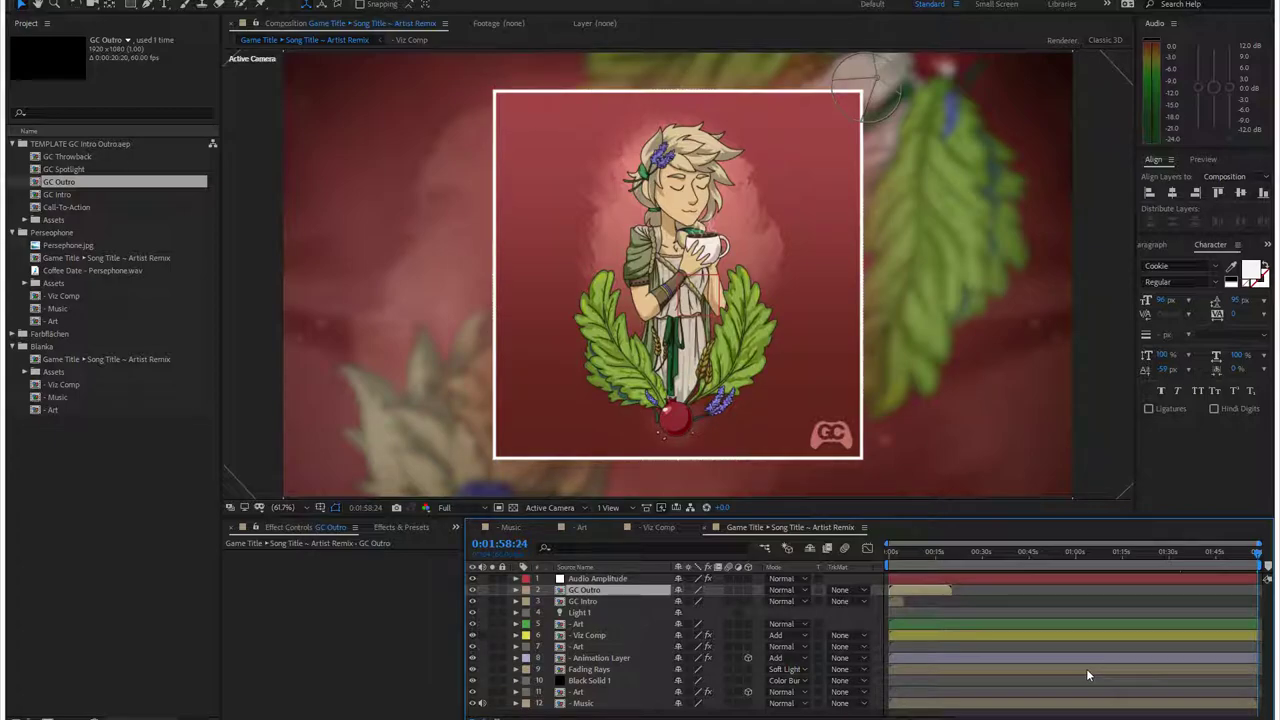
{"action": "key", "text": "]"}
{"action": "left_click_drag", "start_coordinate": [1184, 556], "coordinate": [1238, 562]}
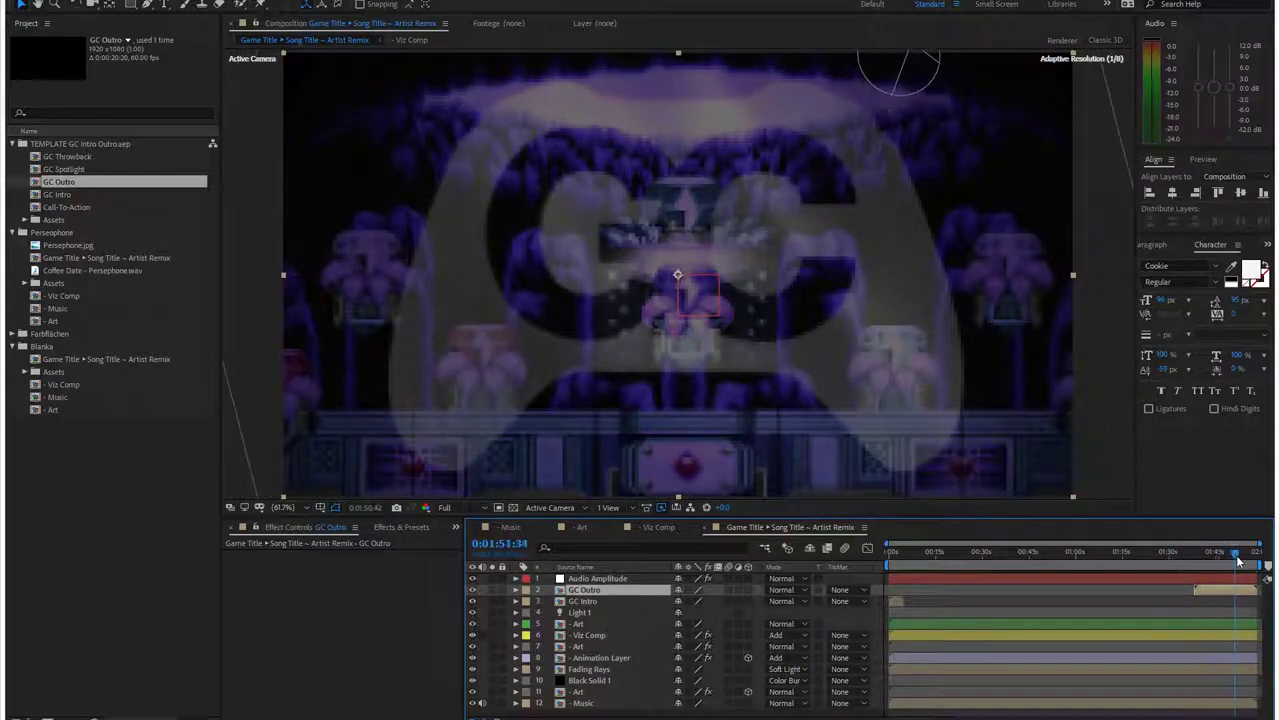
{"action": "key", "text": "space"}
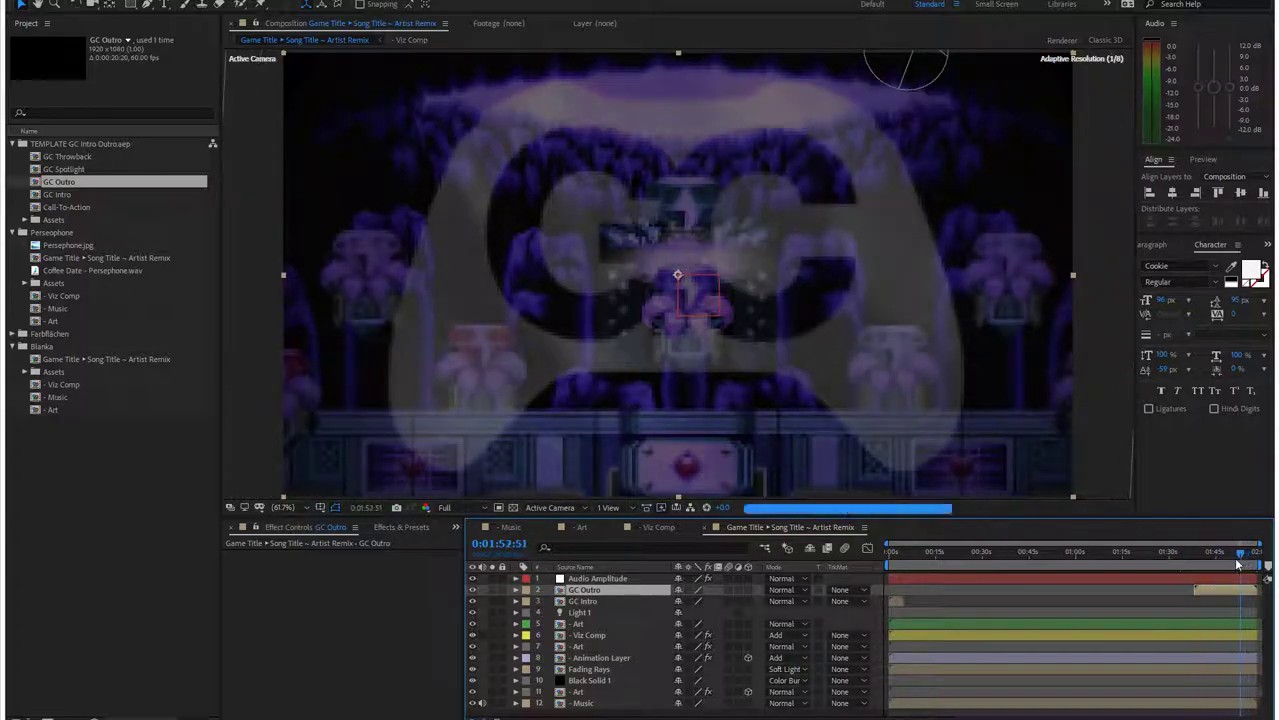
{"action": "left_click", "coordinate": [1193, 555]}
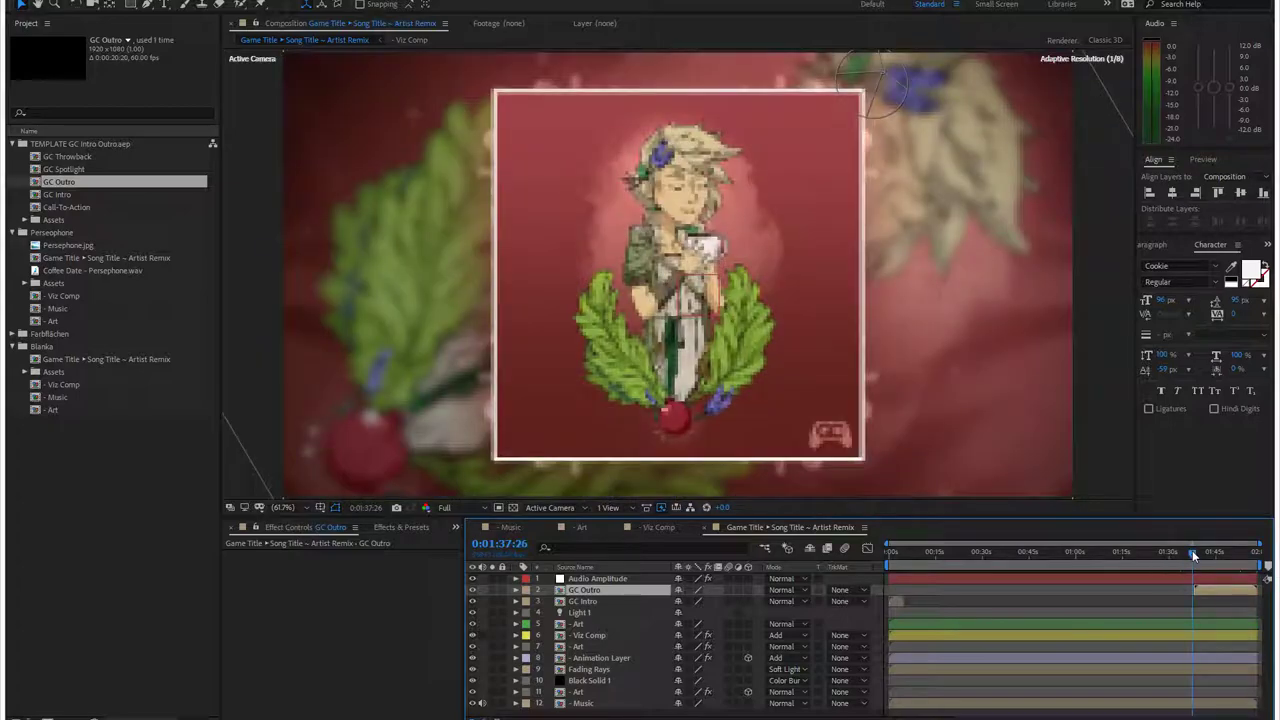
Step: Preview the GC Outro, make its layer 3D, and collapse the imported template and Persephone folders in the project
{"action": "key", "text": "space"}
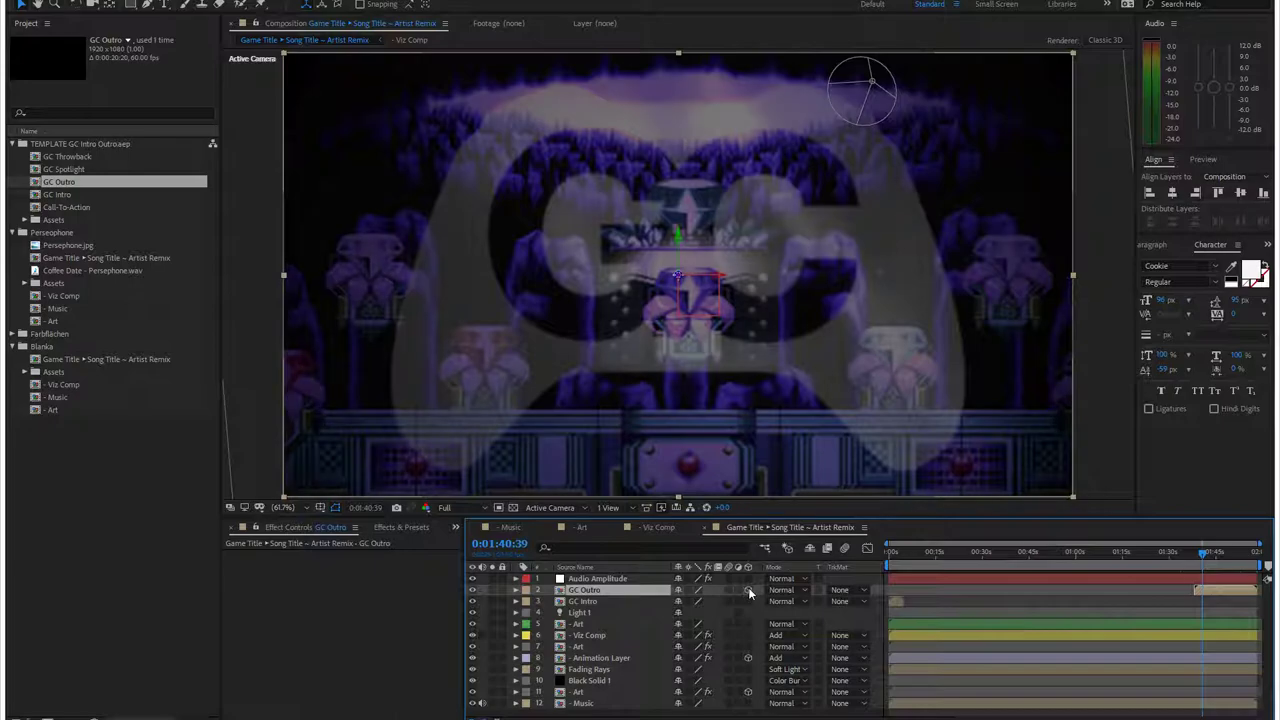
{"action": "left_click", "coordinate": [22, 144]}
{"action": "key", "text": "alt+Tab"}
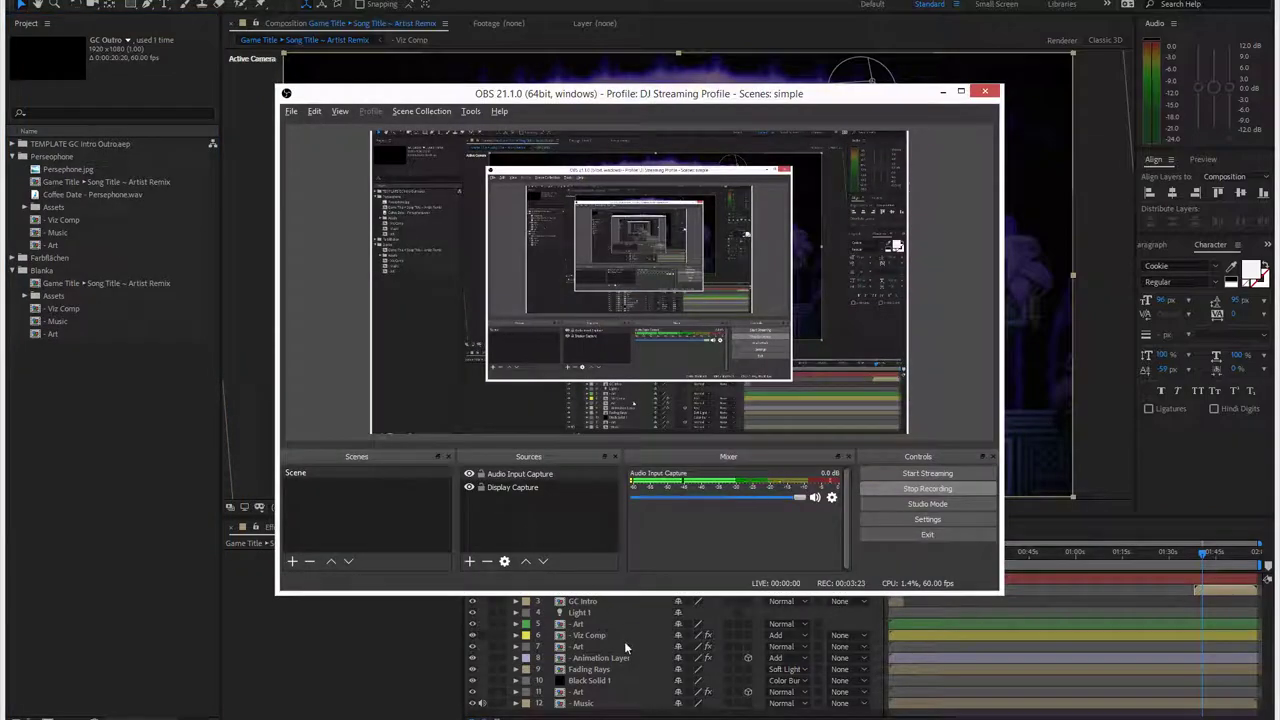
{"action": "key", "text": "alt+Tab"}
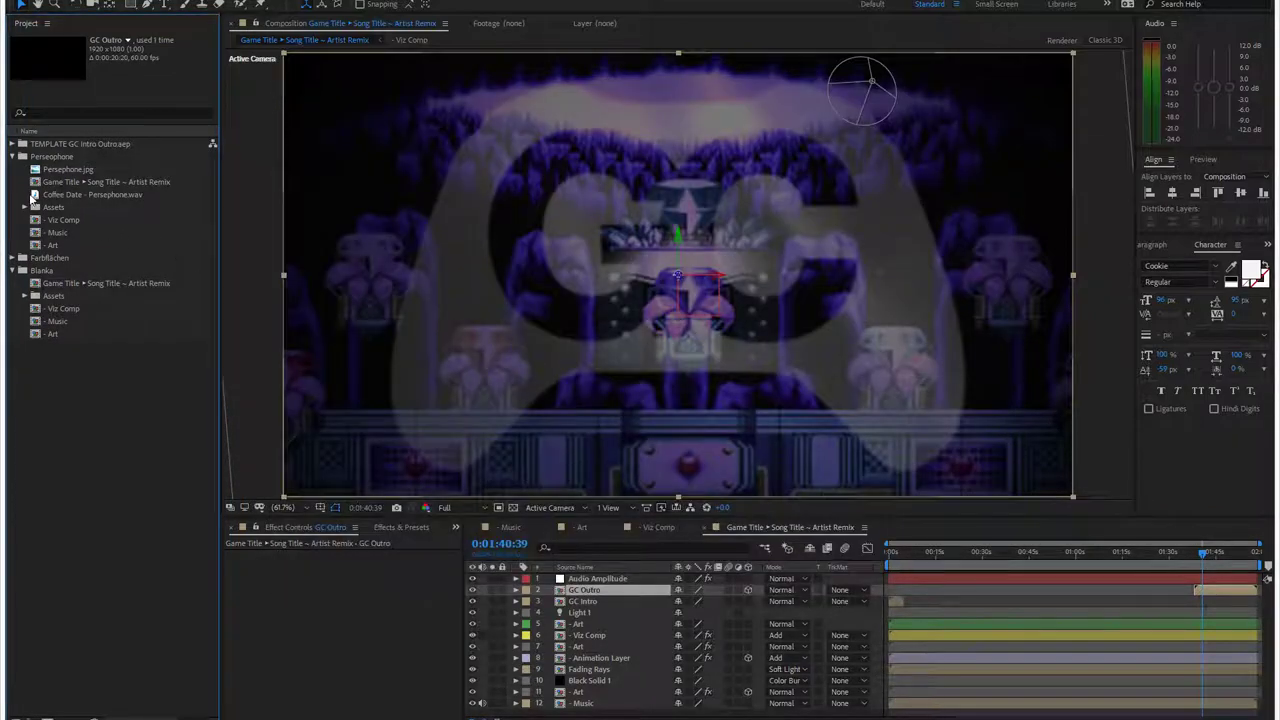
{"action": "left_click", "coordinate": [11, 158]}
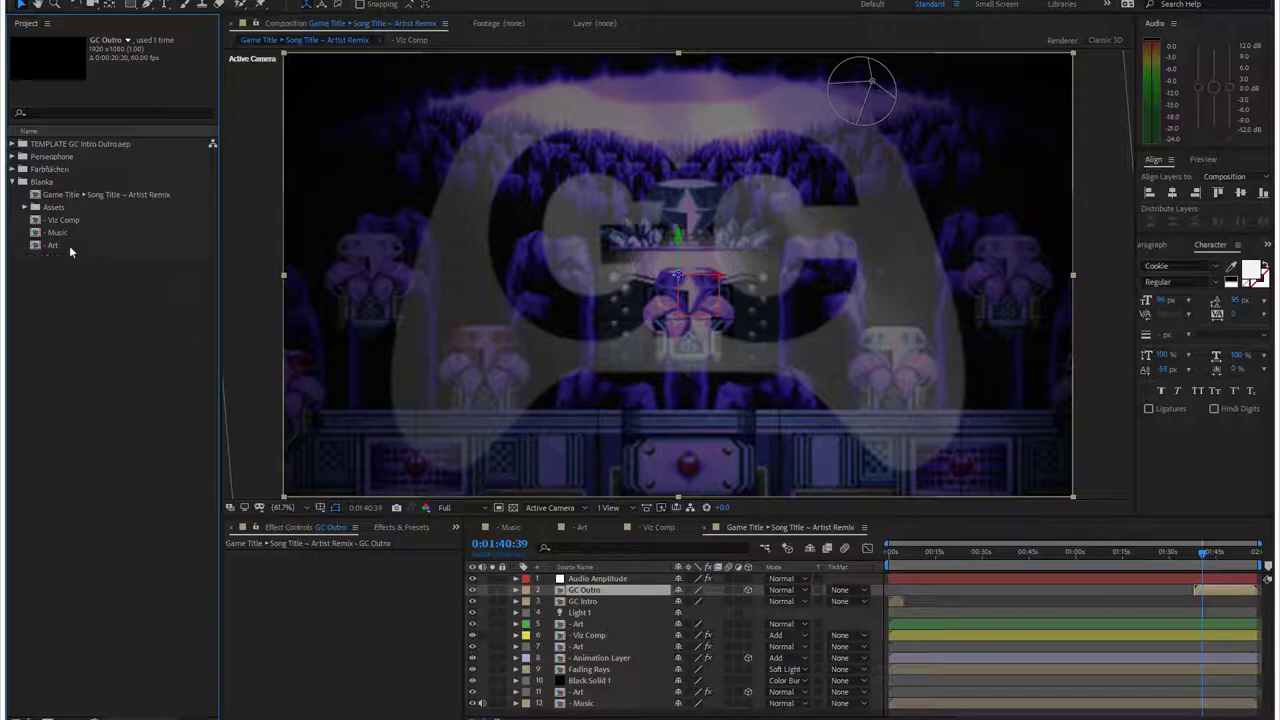
{"action": "left_click", "coordinate": [41, 184]}
{"action": "left_click", "coordinate": [95, 333]}
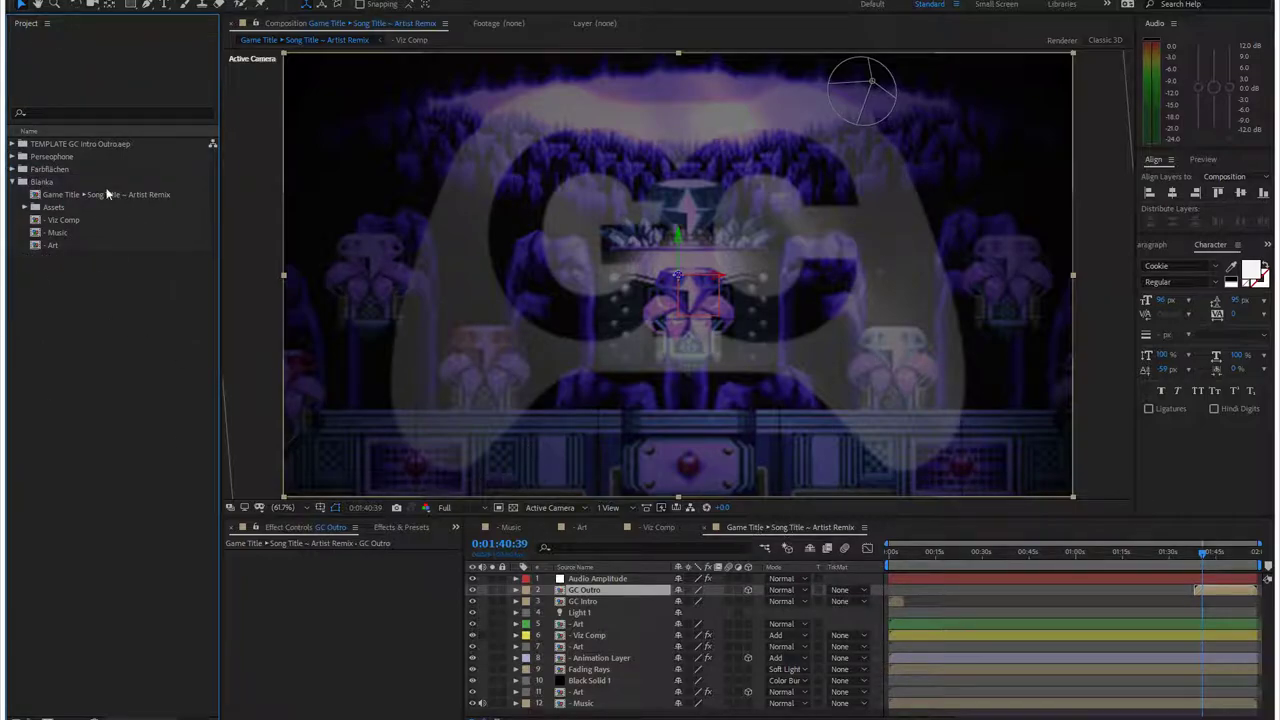
{"action": "left_click", "coordinate": [11, 157]}
{"action": "left_click", "coordinate": [11, 157]}
{"action": "left_click", "coordinate": [808, 528]}
{"action": "left_click", "coordinate": [97, 294]}
Step: Save the project as "tee and evelyn.aep" in the After Effects folder inside Creative Cloud Files
{"action": "key", "text": "ctrl+s"}
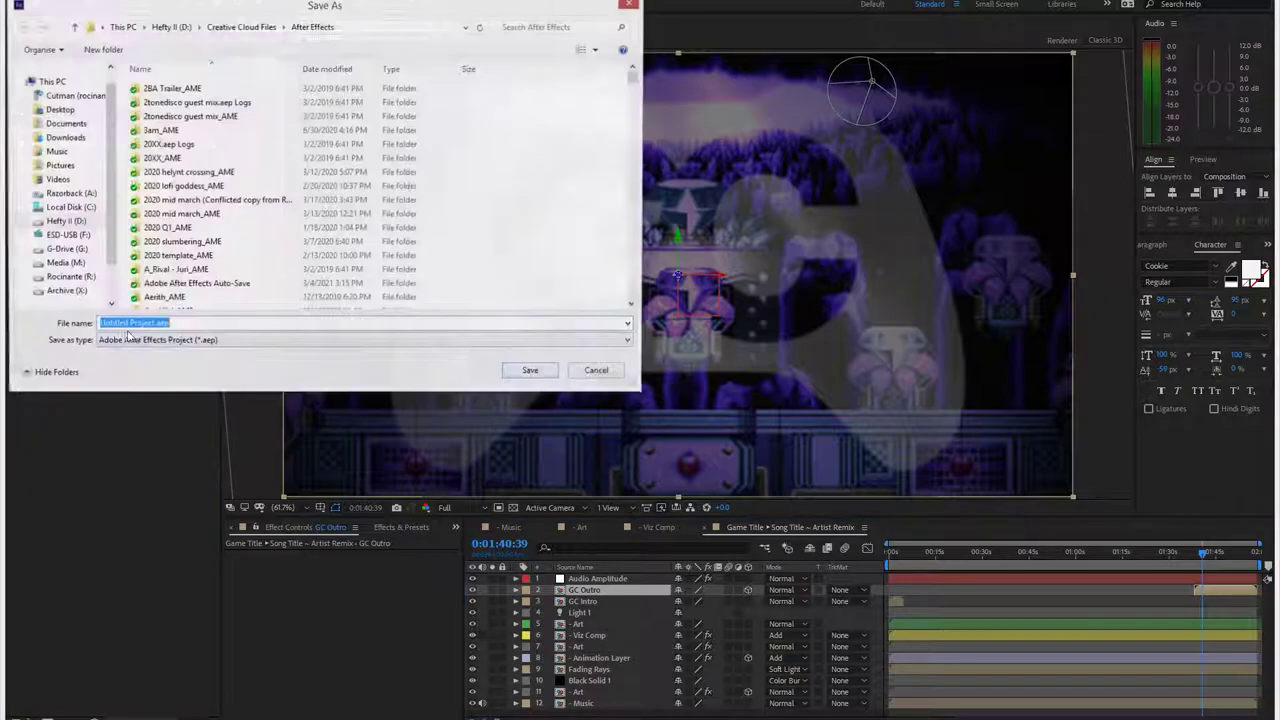
{"action": "left_click_drag", "start_coordinate": [154, 325], "coordinate": [45, 320]}
{"action": "type", "text": "tee and evelyn"}
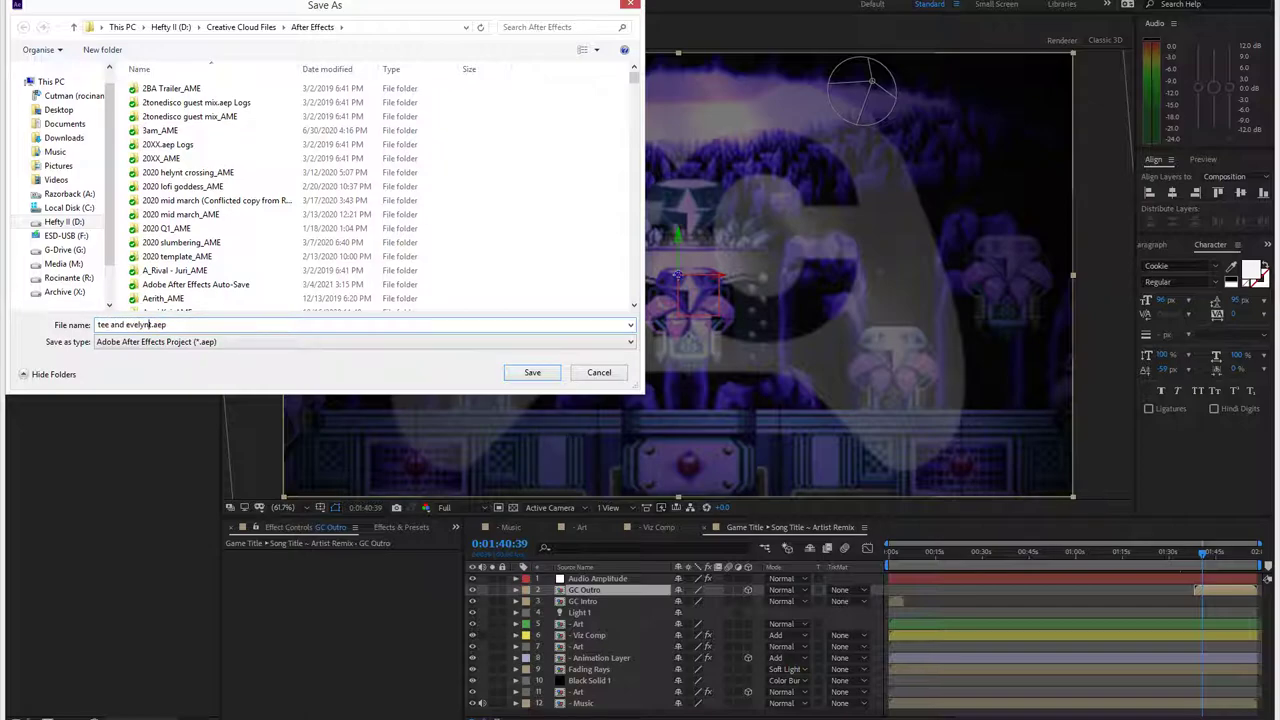
{"action": "key", "text": "Return"}
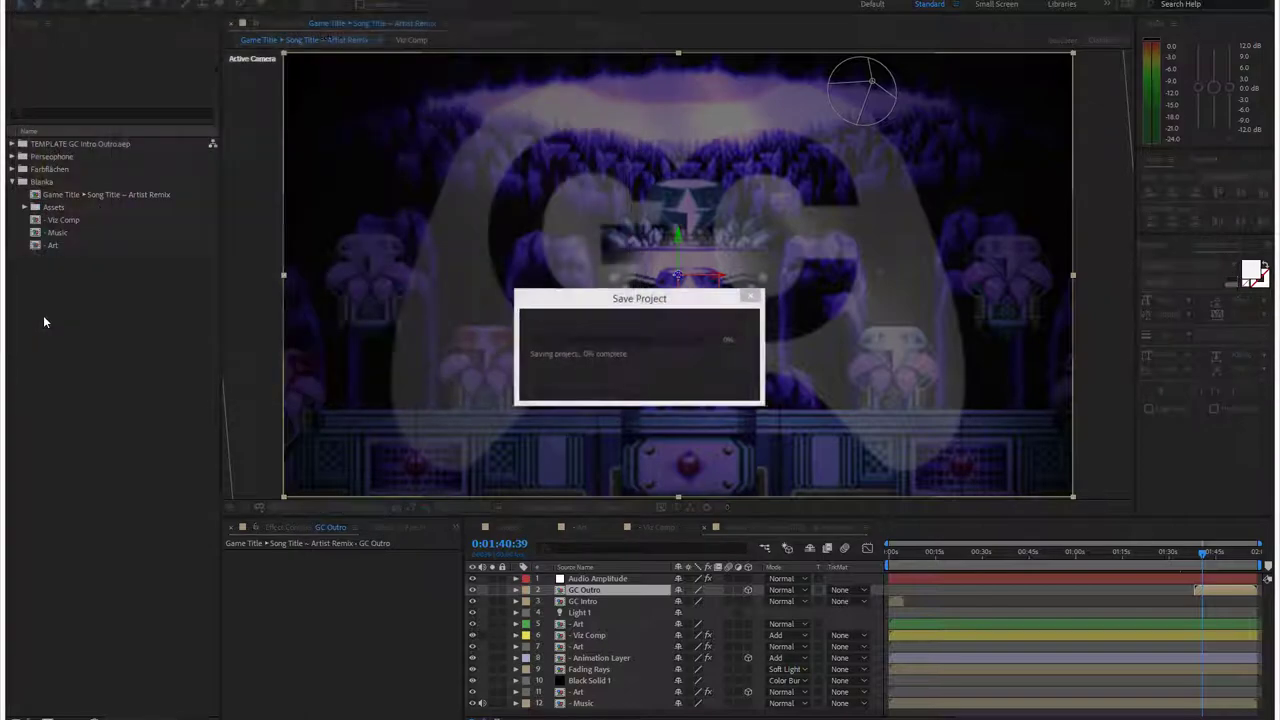
Step: Import tee lopes - blanka.jpg from the artwork folder of GC x Tee Lopes in Dropbox on drive D
{"action": "double_click", "coordinate": [86, 317]}
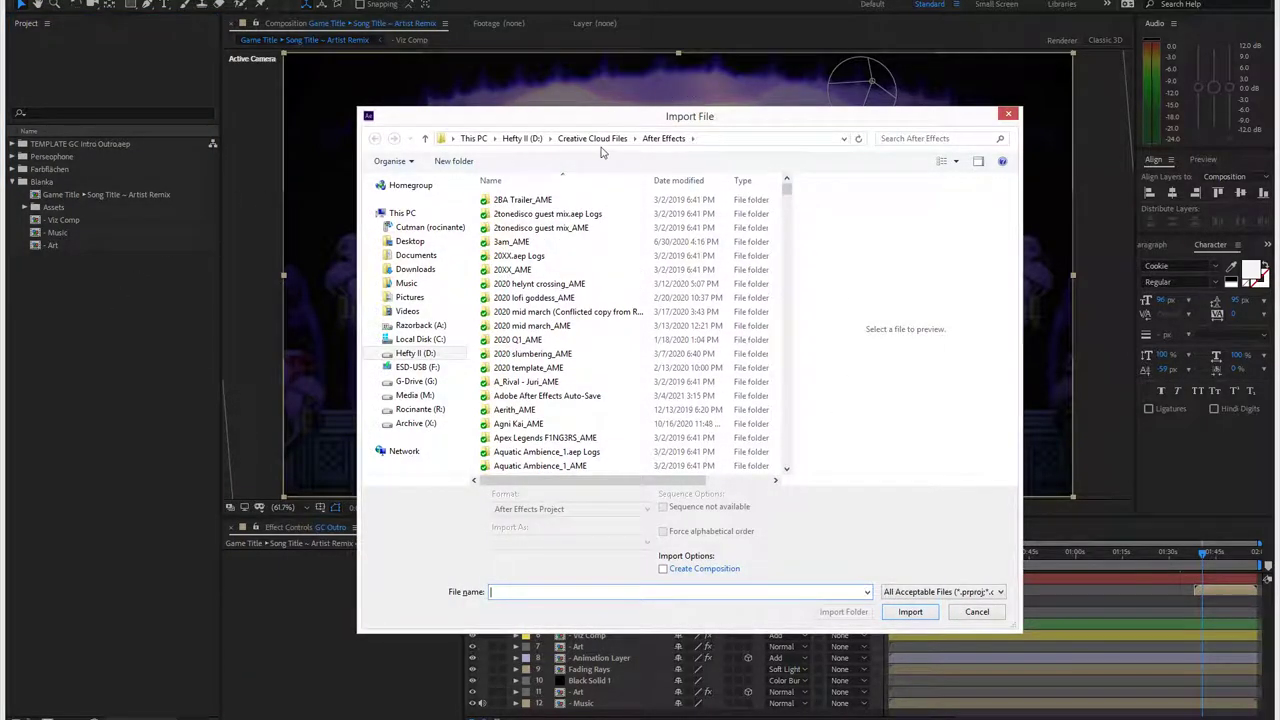
{"action": "left_click", "coordinate": [522, 138]}
{"action": "double_click", "coordinate": [563, 243]}
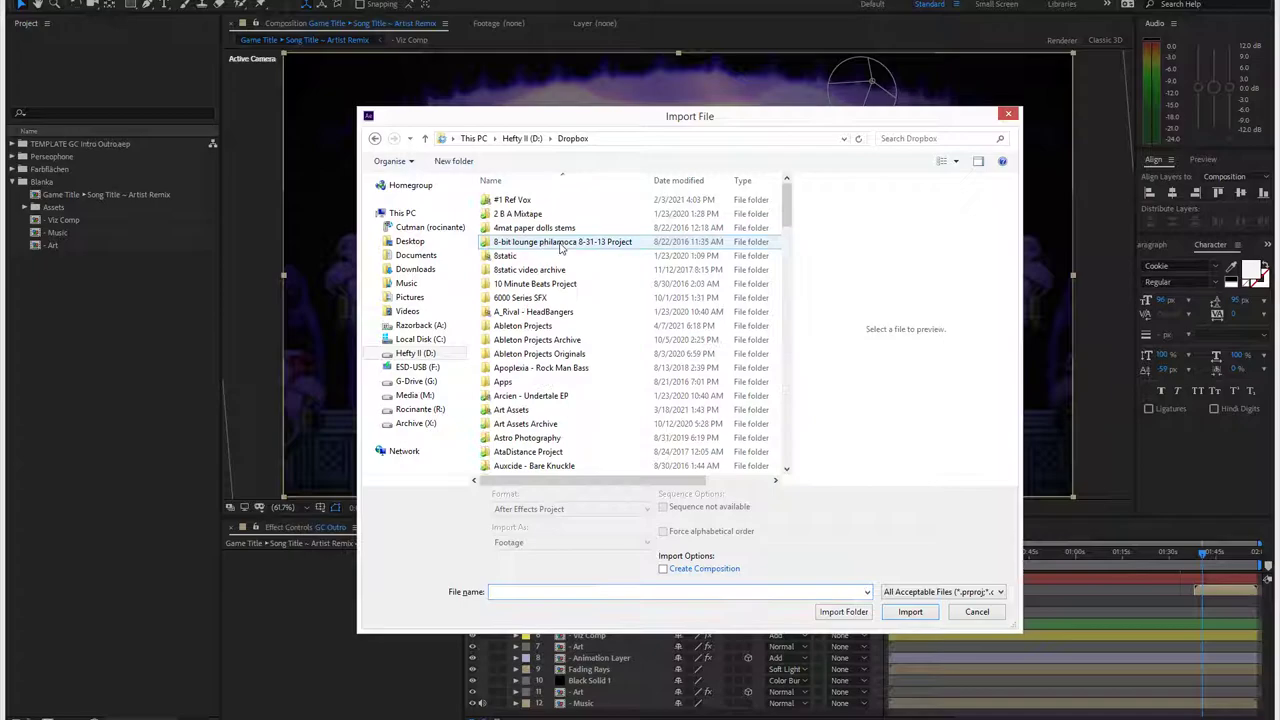
{"action": "type", "text": "gc"}
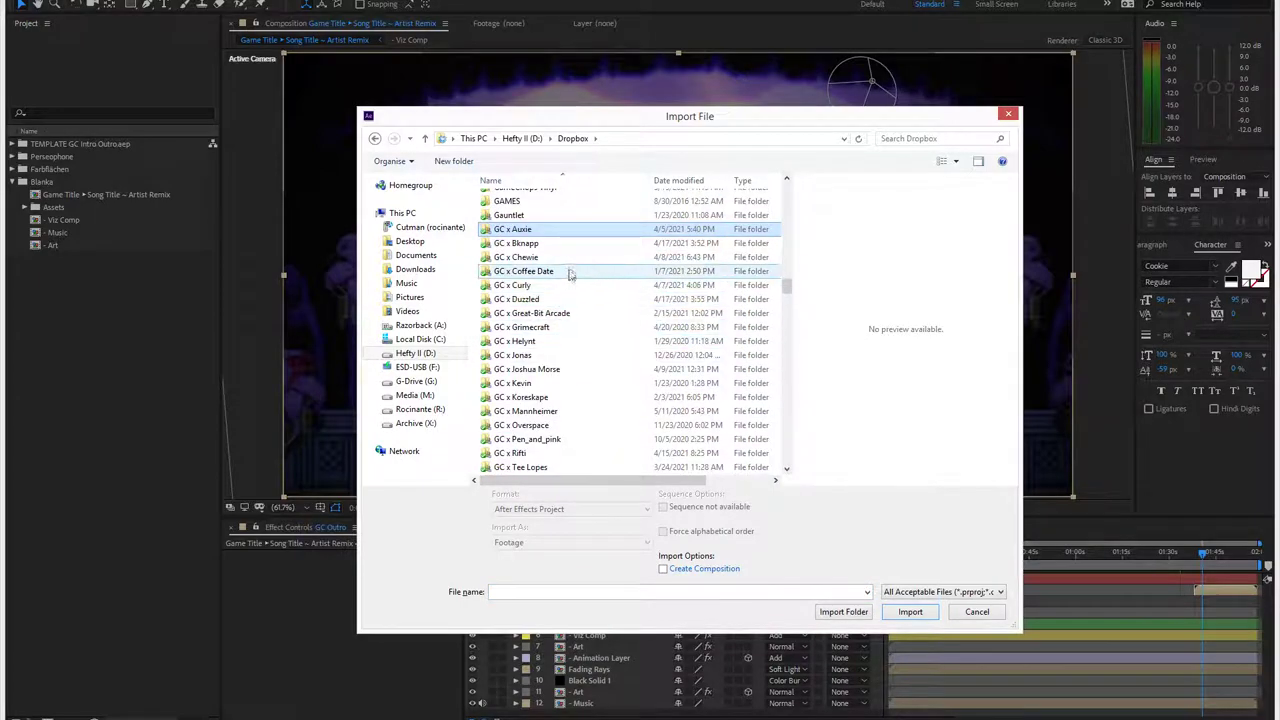
{"action": "double_click", "coordinate": [575, 469]}
{"action": "double_click", "coordinate": [565, 200]}
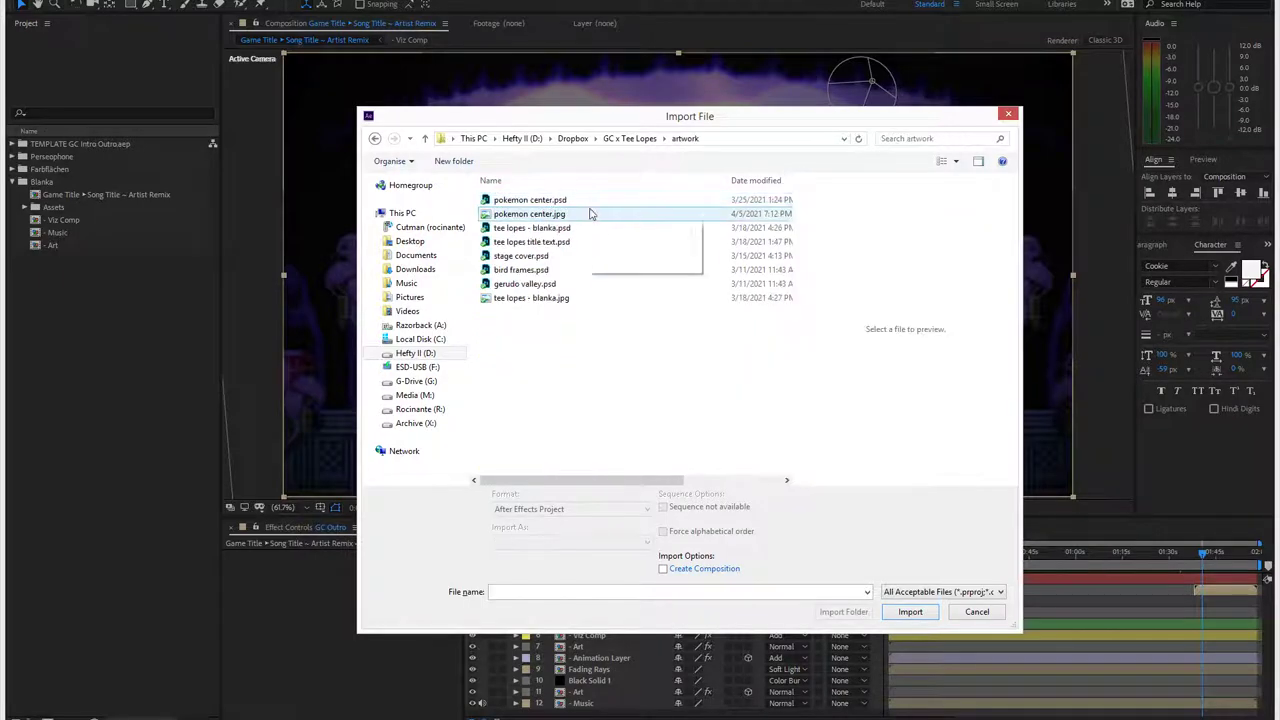
{"action": "double_click", "coordinate": [560, 297]}
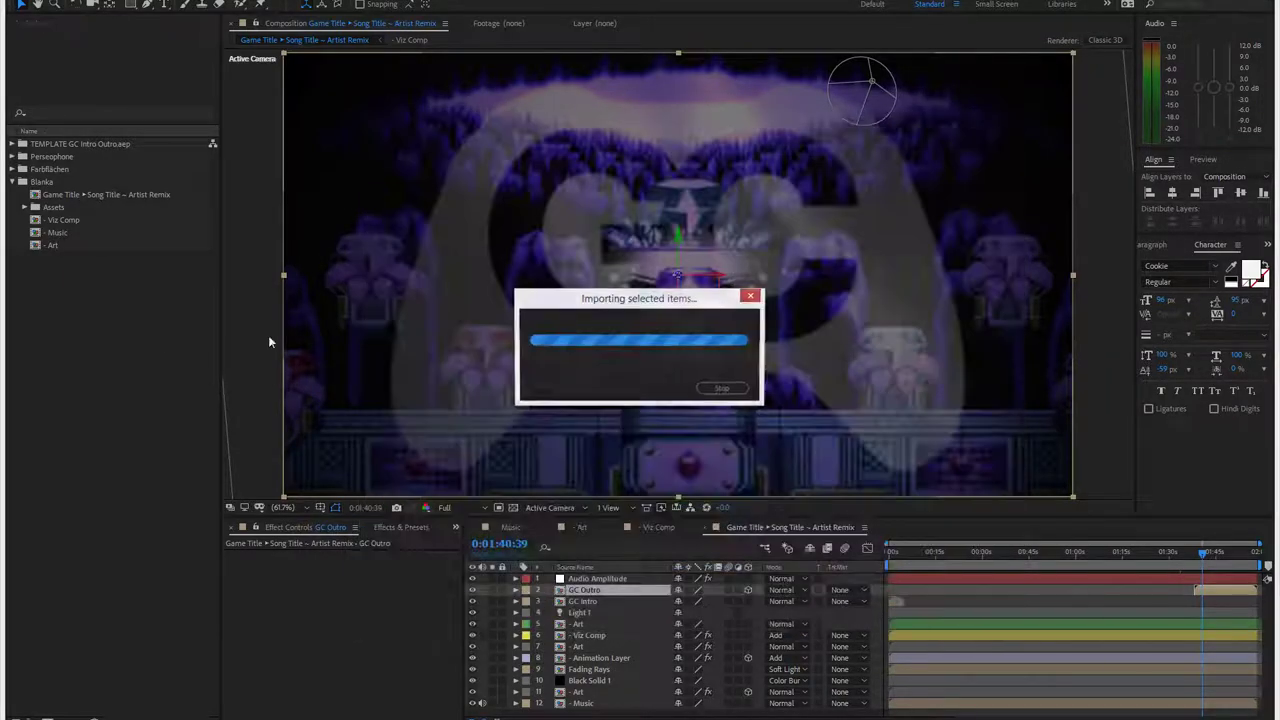
Step: Import Tee Lopes - Blanka ft. Andrew One.wav from the Masters folder and place it with the cover image in the Blanka folder
{"action": "double_click", "coordinate": [134, 338]}
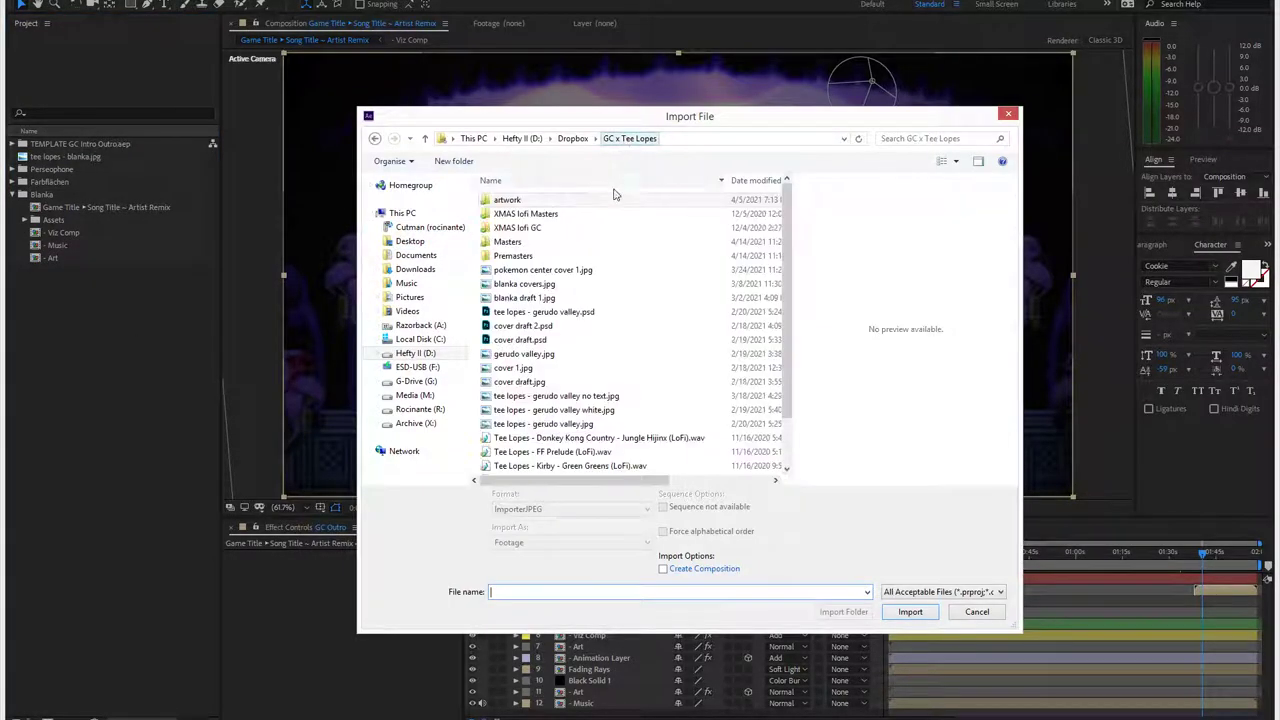
{"action": "double_click", "coordinate": [508, 242]}
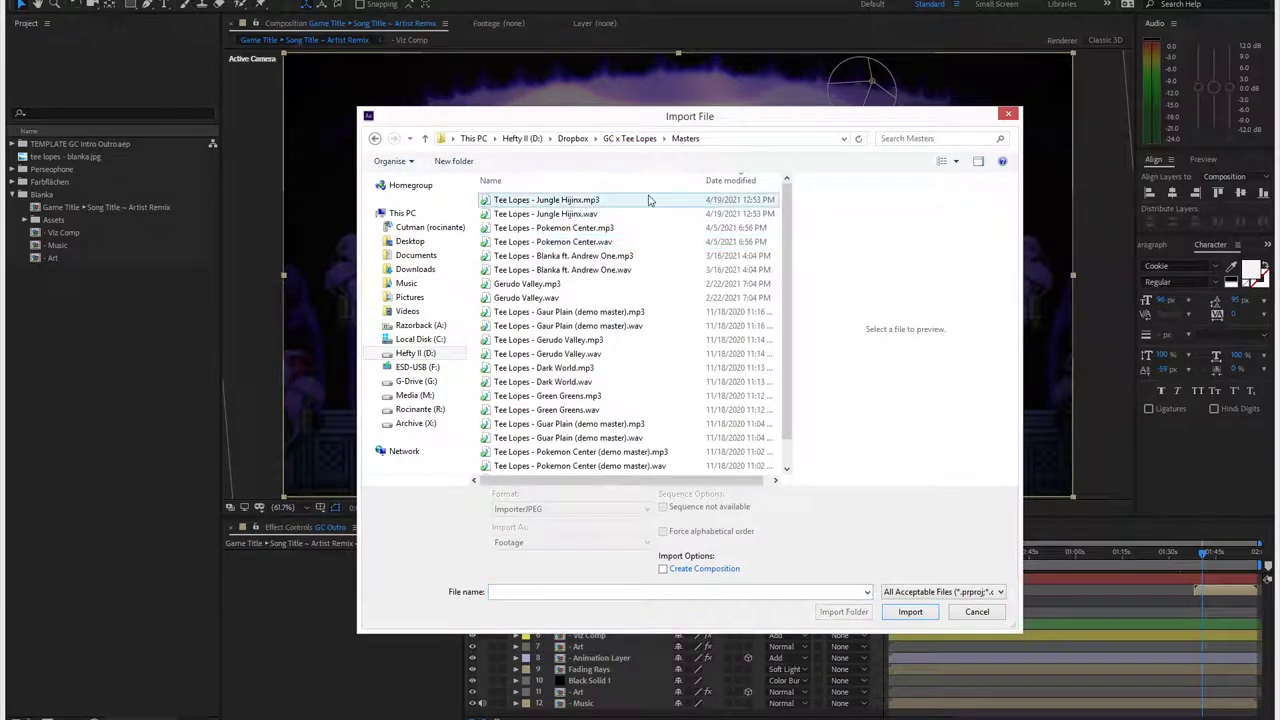
{"action": "double_click", "coordinate": [651, 269]}
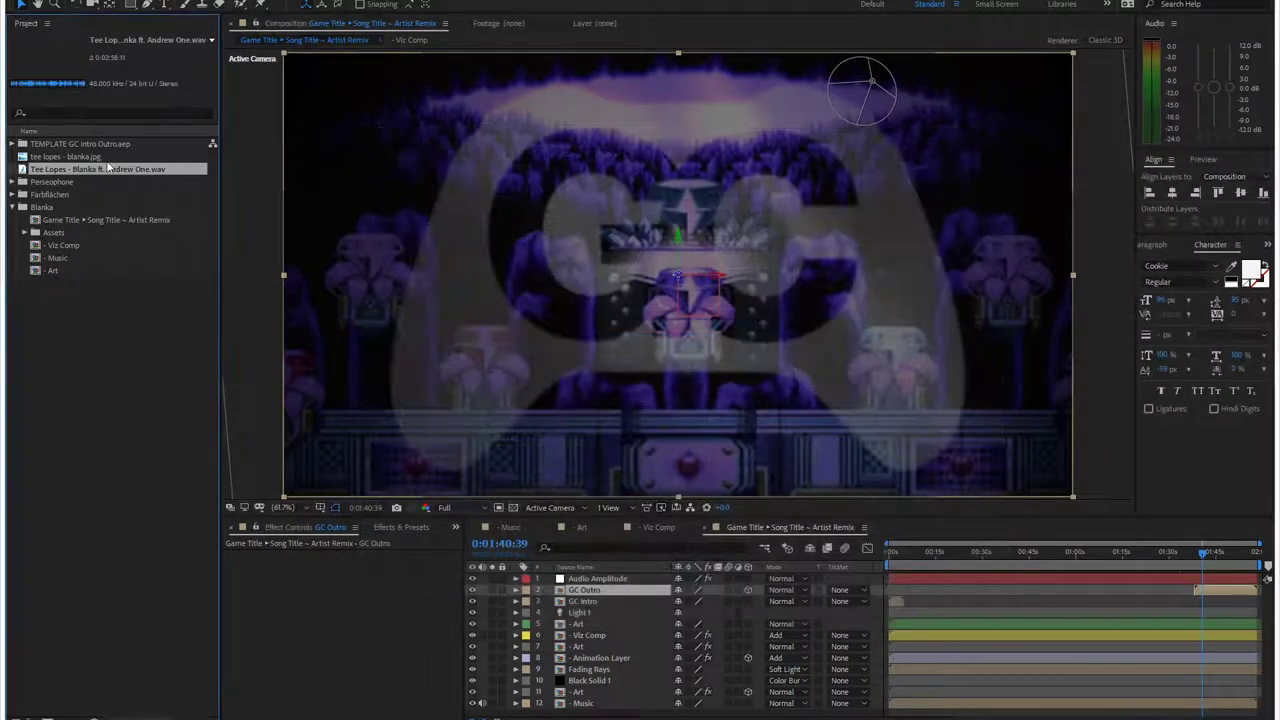
{"action": "left_click", "coordinate": [86, 160], "text": "ctrl"}
Step: Add the Blanka WAV to the Blanka folder's - Music composition and trim that composition to the track's length
{"action": "left_click_drag", "start_coordinate": [98, 172], "coordinate": [72, 258]}
{"action": "left_click_drag", "start_coordinate": [1031, 553], "coordinate": [1015, 550]}
{"action": "right_click", "coordinate": [986, 558]}
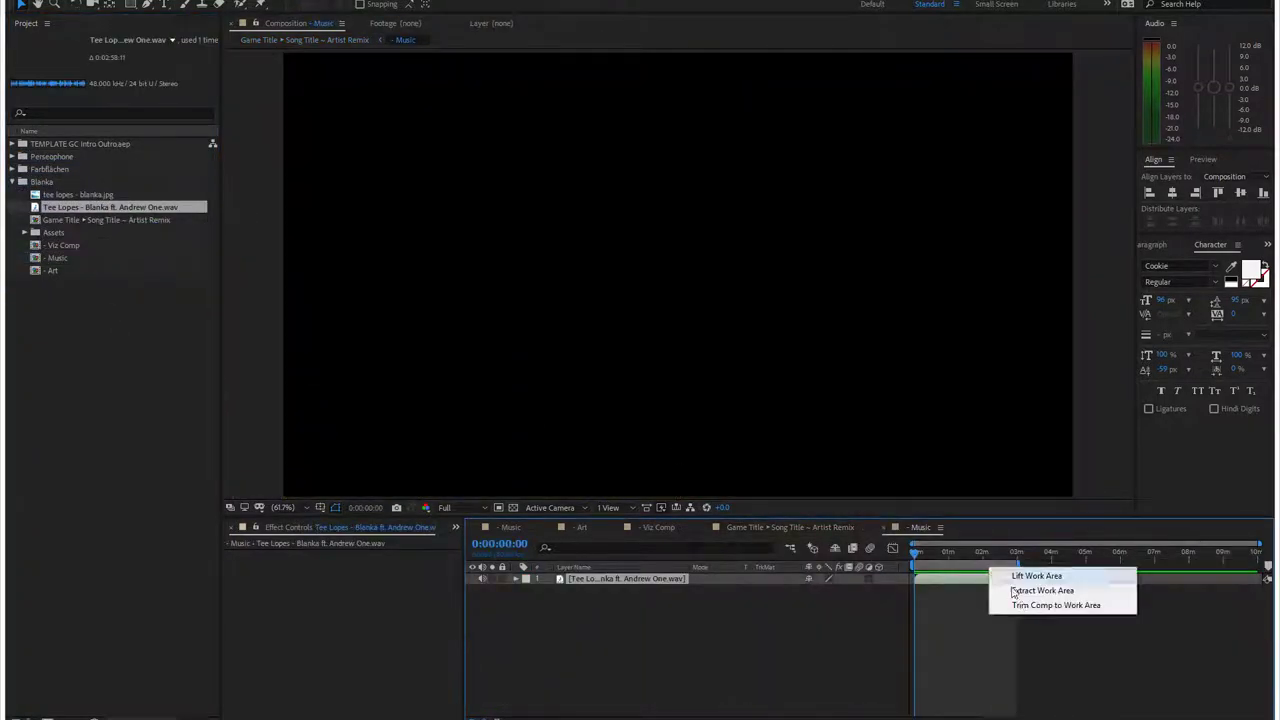
{"action": "left_click", "coordinate": [1030, 612]}
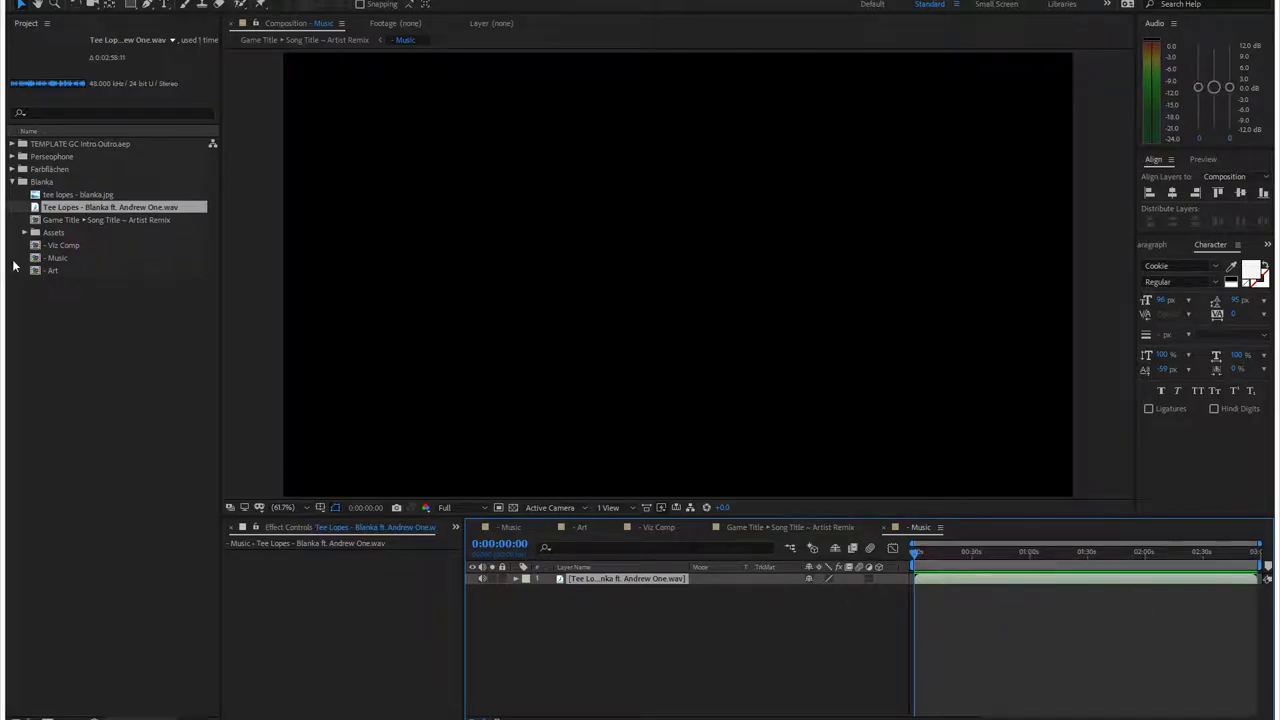
Step: Add tee lopes - blanka.jpg to Blanka's - Art composition, scale it to 50%, and place it below Black Solid 1
{"action": "double_click", "coordinate": [66, 219]}
{"action": "left_click_drag", "start_coordinate": [74, 195], "coordinate": [55, 272]}
{"action": "key", "text": "s"}
{"action": "left_click", "coordinate": [706, 589]}
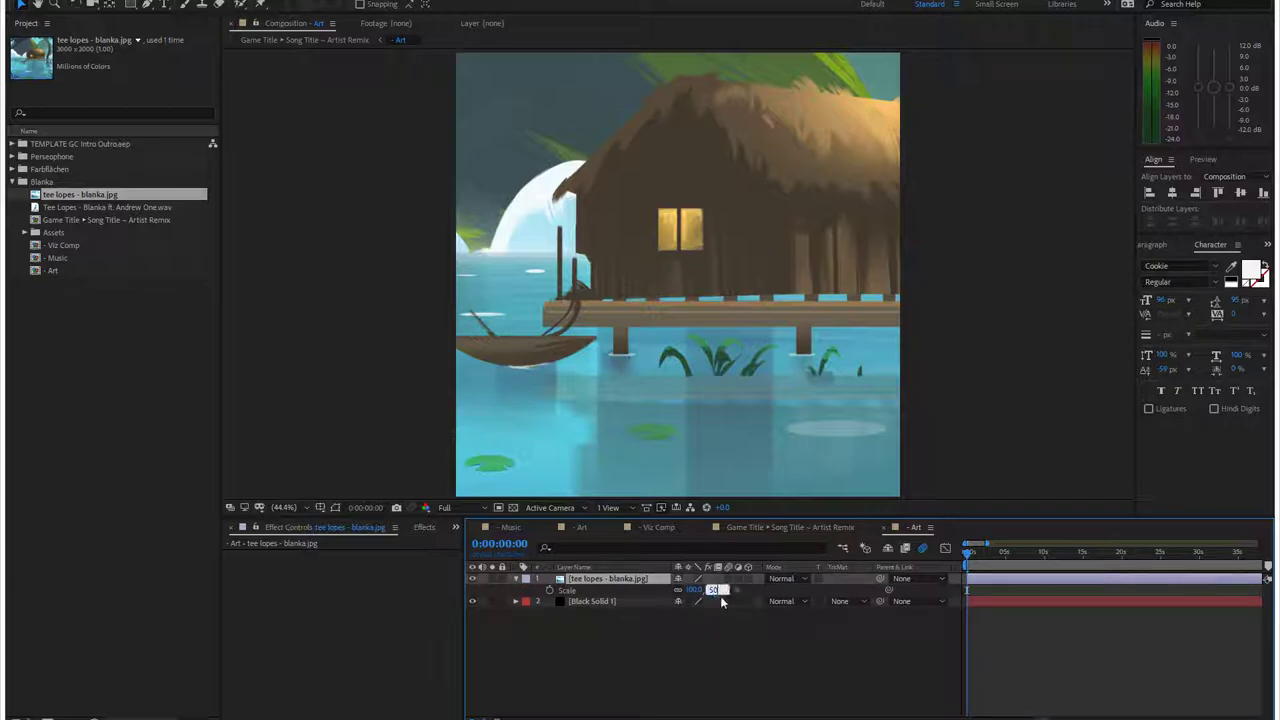
{"action": "type", "text": "50"}
{"action": "key", "text": "Return"}
{"action": "left_click_drag", "start_coordinate": [605, 580], "coordinate": [614, 625]}
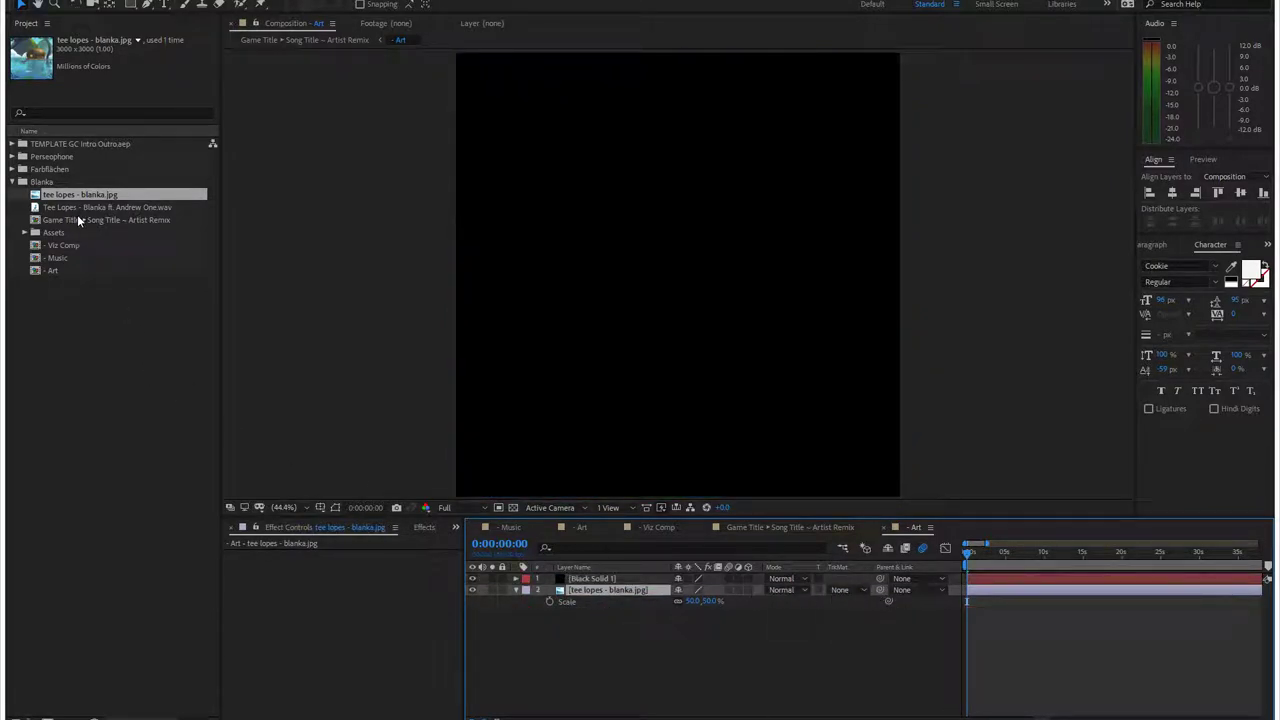
Step: Add the Blanka WAV beneath the layers of Blanka's - Viz Comp and set it as Viz layer 1's Audio Spectrum source
{"action": "double_click", "coordinate": [62, 245]}
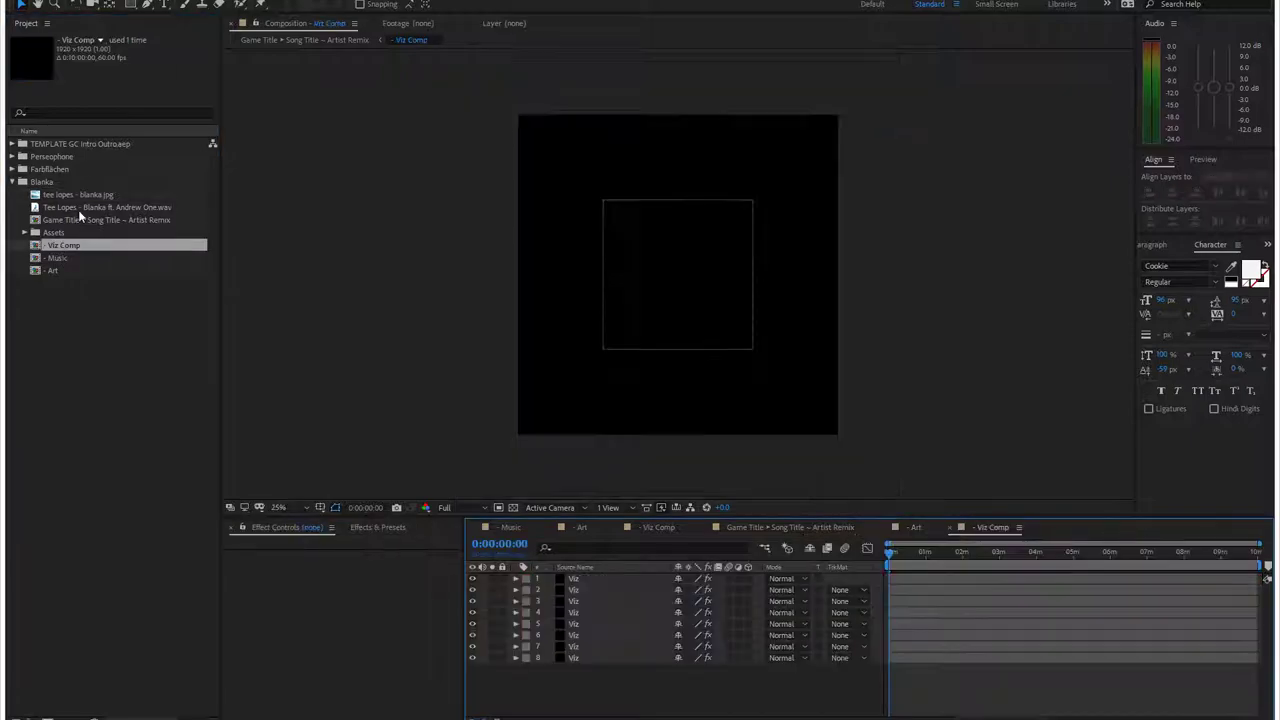
{"action": "left_click_drag", "start_coordinate": [100, 207], "coordinate": [600, 667]}
{"action": "left_click", "coordinate": [560, 577]}
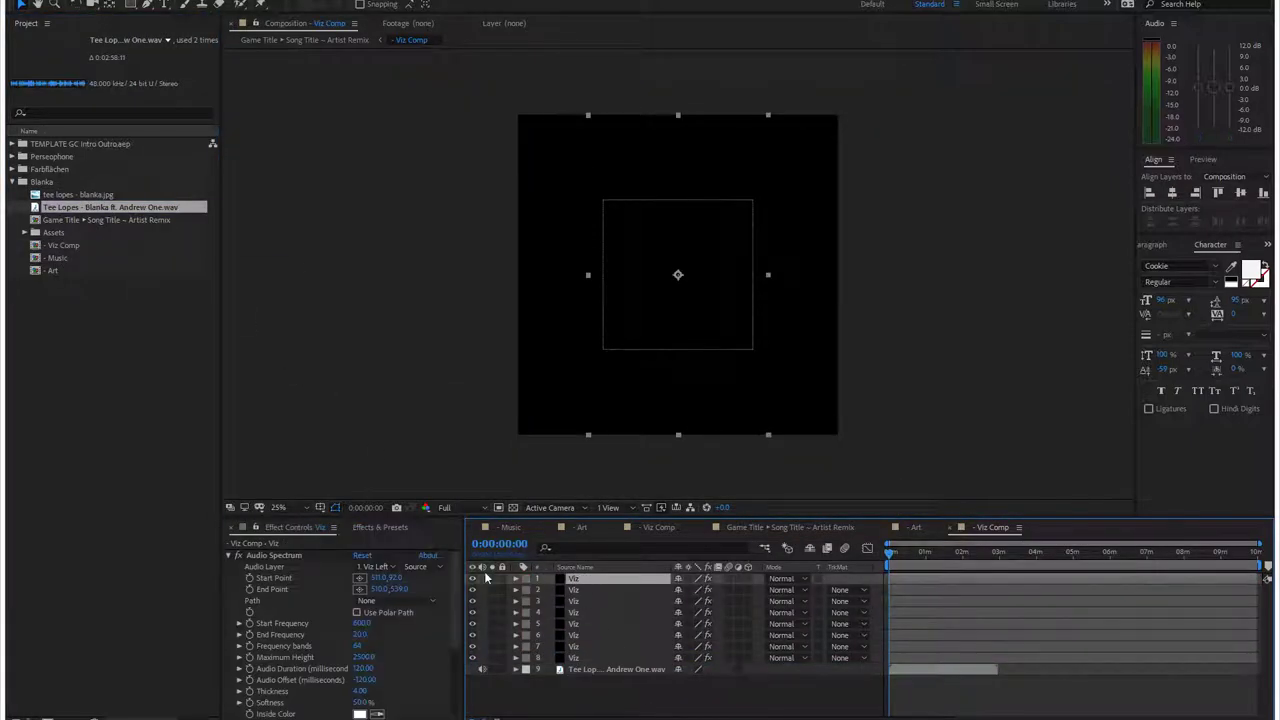
{"action": "left_click", "coordinate": [381, 567]}
{"action": "left_click", "coordinate": [420, 694]}
Step: Set the Blanka WAV as the Audio Spectrum audio layer on Viz layers 2, 3 and 4
{"action": "left_click", "coordinate": [543, 589]}
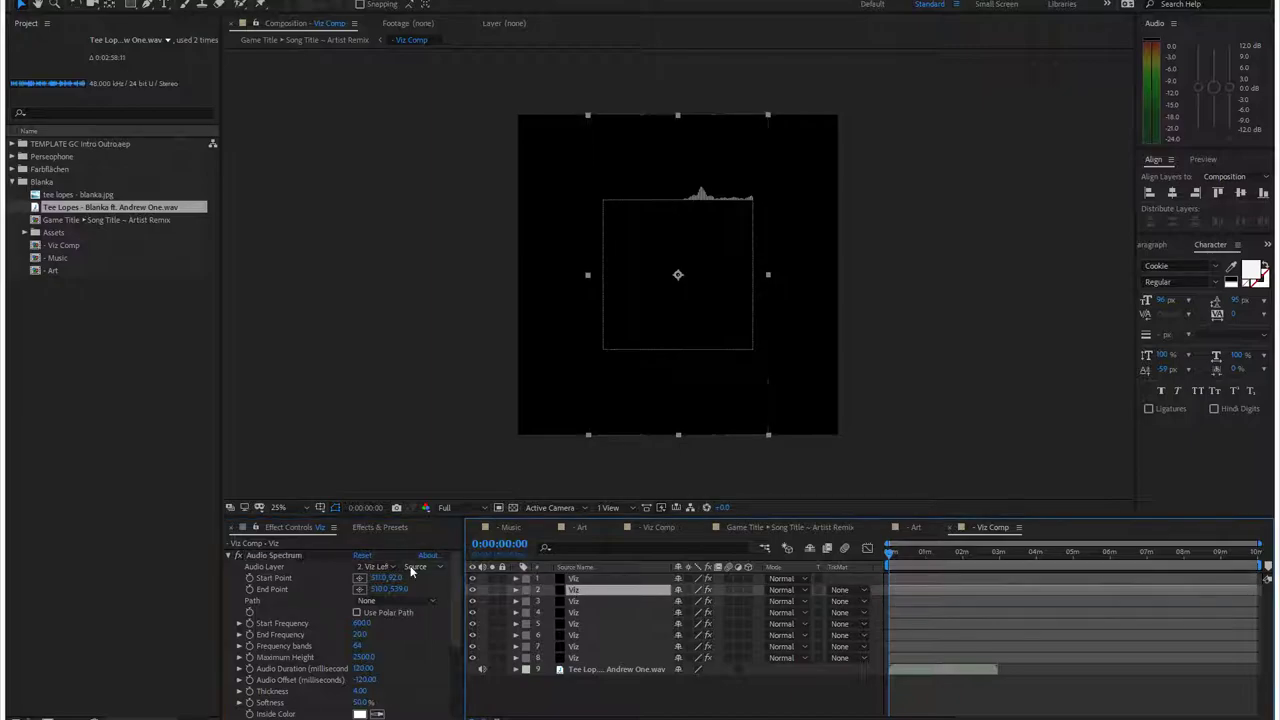
{"action": "left_click", "coordinate": [388, 567]}
{"action": "left_click", "coordinate": [420, 680]}
{"action": "left_click", "coordinate": [572, 602]}
{"action": "left_click", "coordinate": [390, 567]}
{"action": "left_click", "coordinate": [420, 694]}
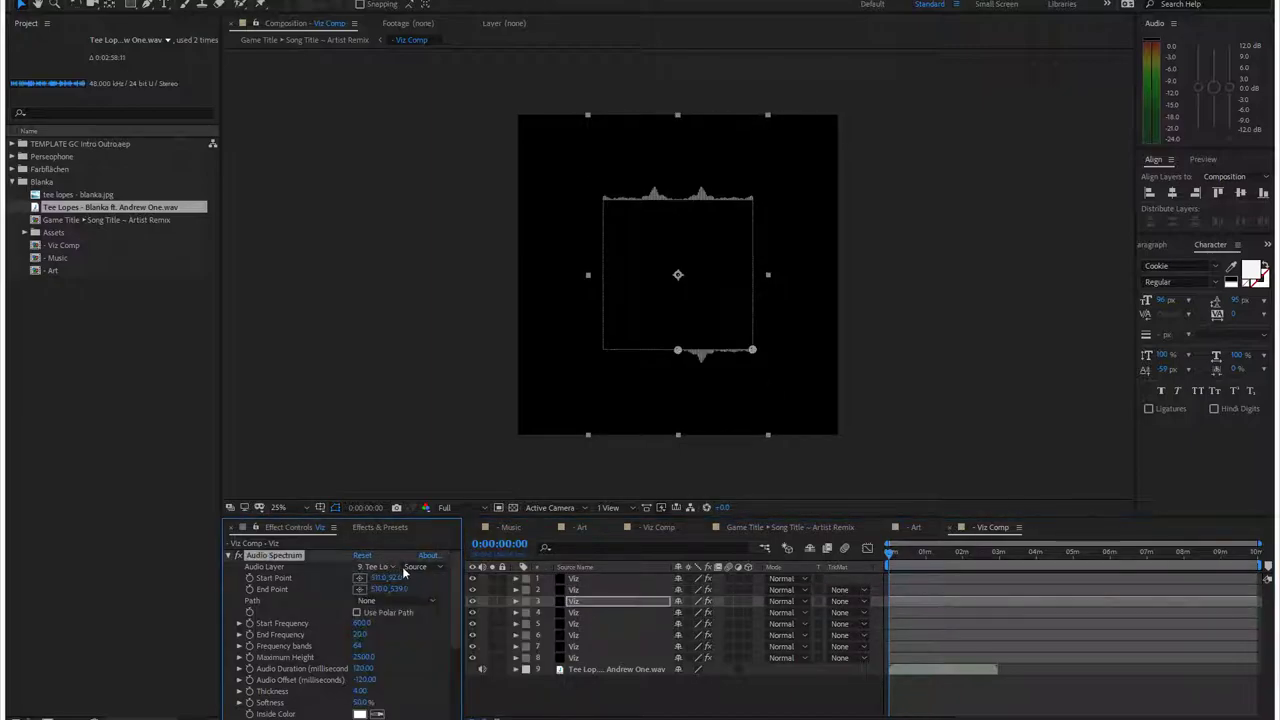
{"action": "left_click", "coordinate": [560, 612]}
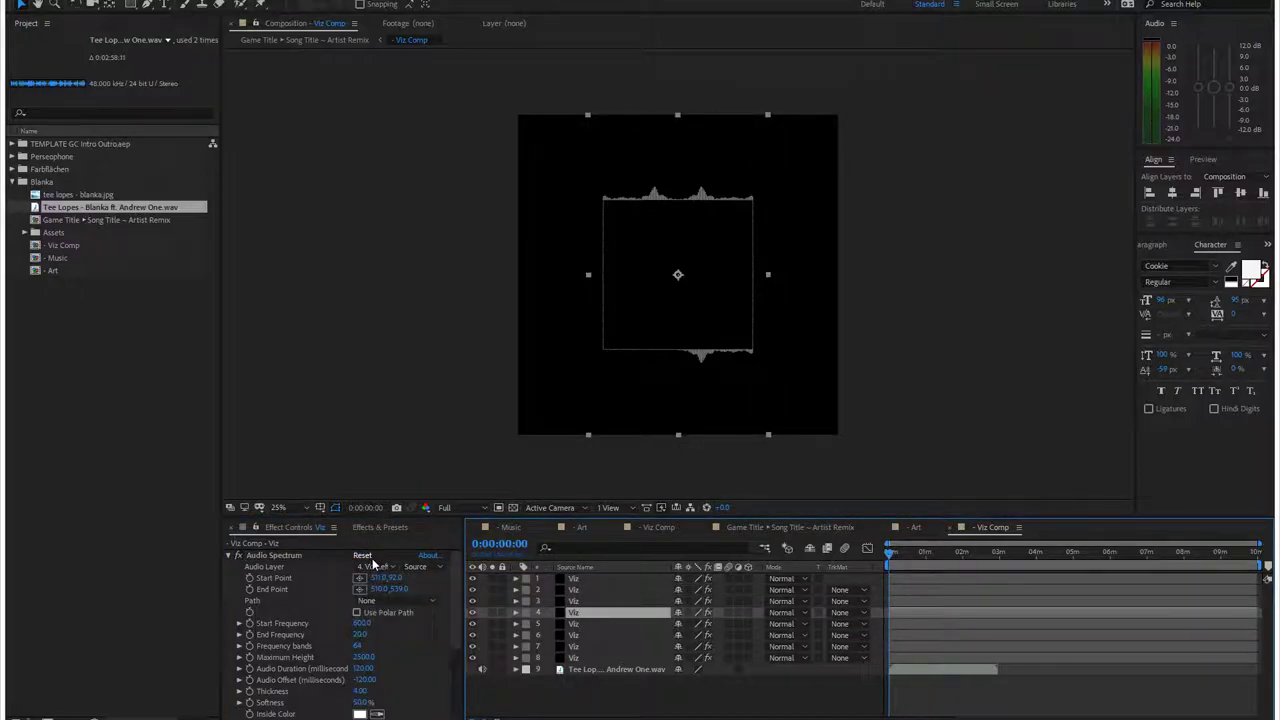
{"action": "left_click", "coordinate": [376, 567]}
{"action": "left_click", "coordinate": [392, 558]}
Step: Assign the Blanka WAV as the Audio Spectrum audio layer on Viz layers 5 through 8
{"action": "left_click", "coordinate": [586, 624]}
{"action": "left_click", "coordinate": [389, 567]}
{"action": "left_click", "coordinate": [400, 558]}
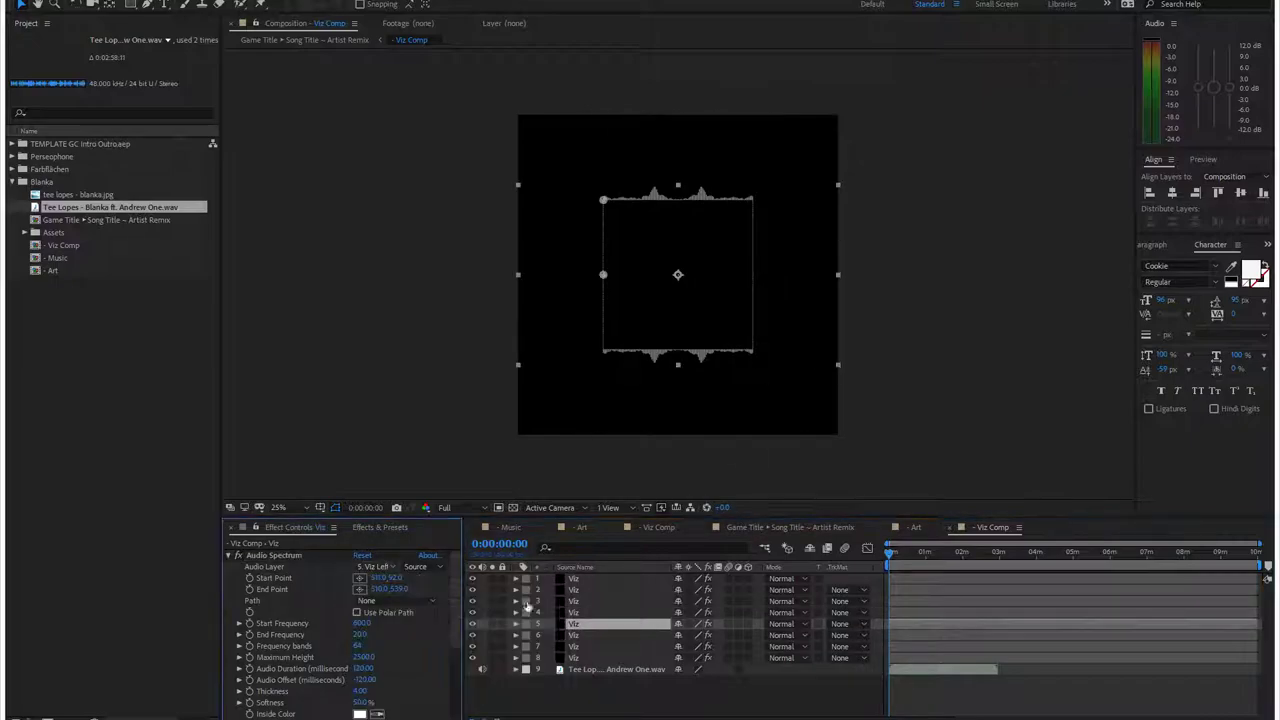
{"action": "left_click", "coordinate": [381, 567]}
{"action": "left_click", "coordinate": [420, 694]}
{"action": "left_click", "coordinate": [560, 635]}
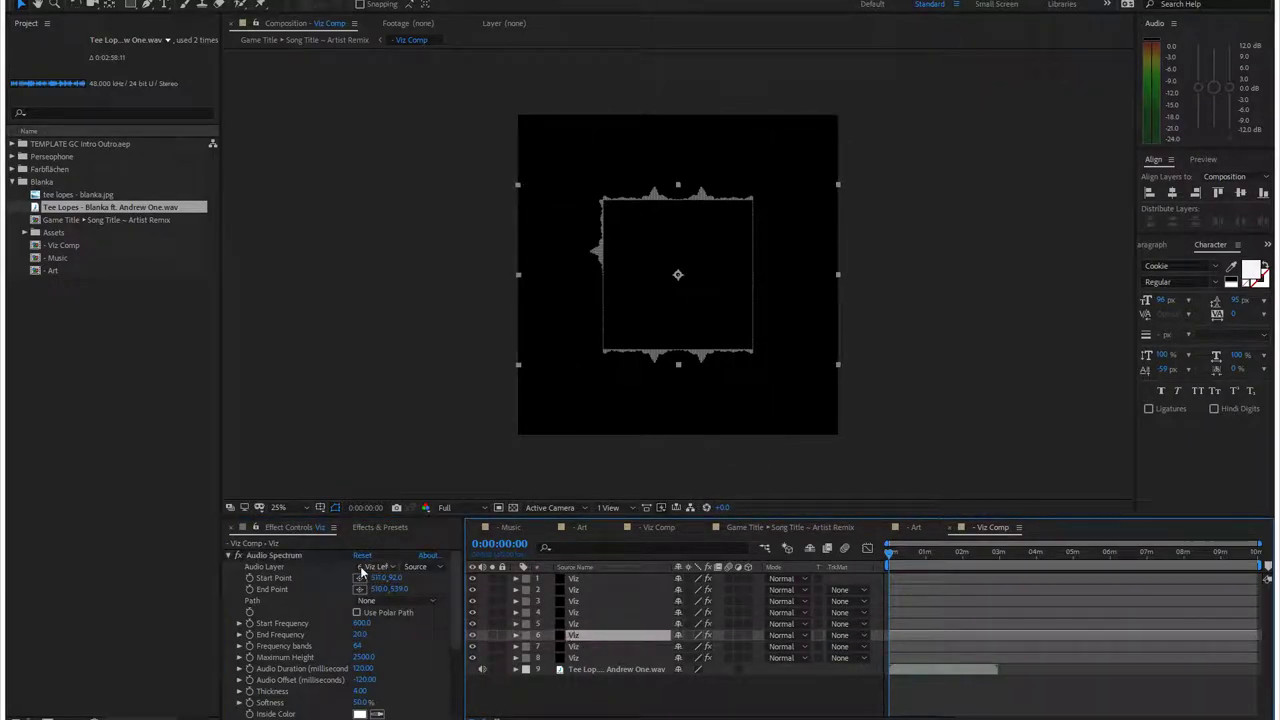
{"action": "left_click", "coordinate": [381, 567]}
{"action": "left_click", "coordinate": [420, 694]}
{"action": "left_click", "coordinate": [560, 646]}
{"action": "left_click", "coordinate": [381, 567]}
{"action": "left_click", "coordinate": [420, 694]}
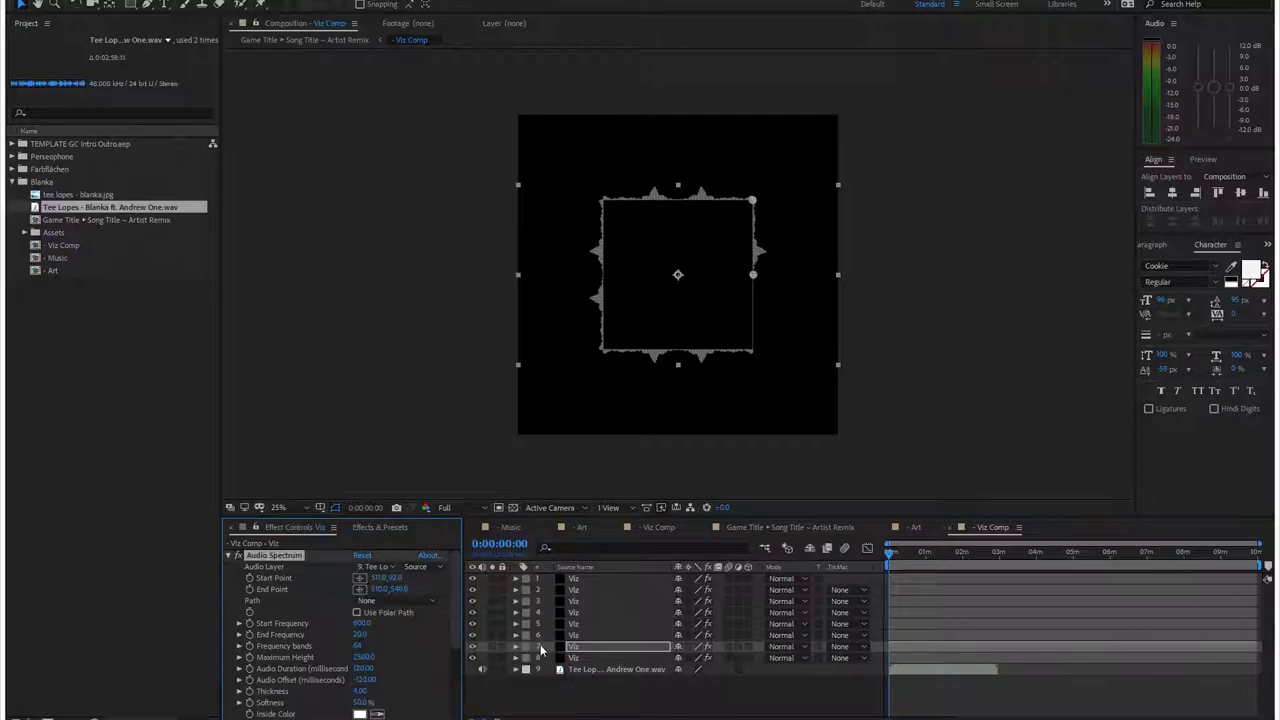
{"action": "left_click", "coordinate": [575, 657]}
{"action": "left_click", "coordinate": [381, 567]}
{"action": "left_click", "coordinate": [420, 694]}
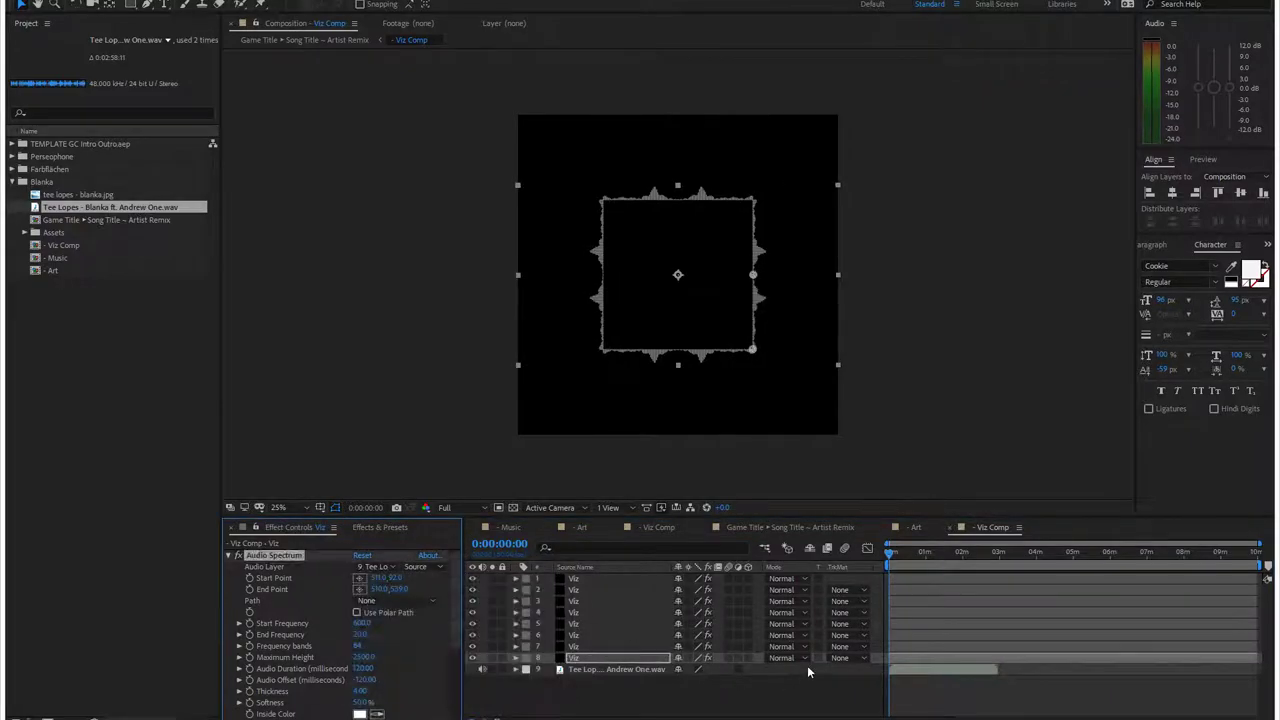
Step: Open Blanka's main Game Title composition and trim it to the duration of its - Music layer
{"action": "double_click", "coordinate": [107, 219]}
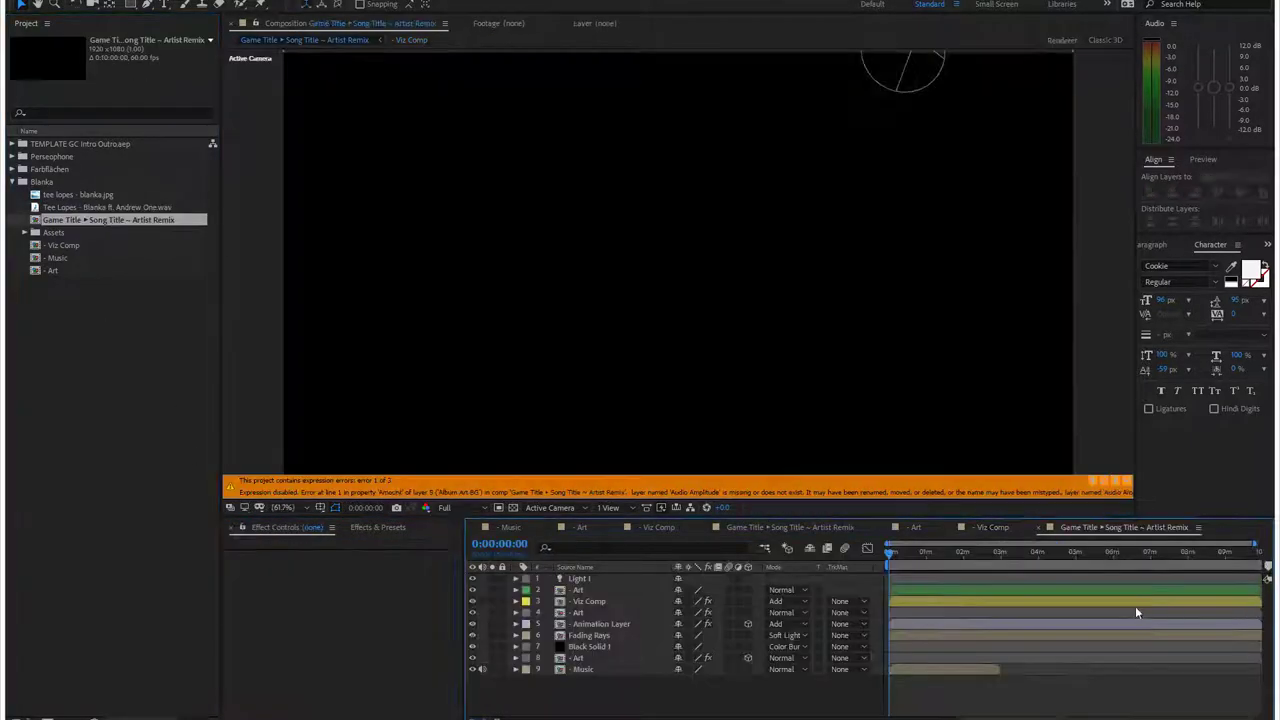
{"action": "left_click", "coordinate": [977, 669]}
{"action": "key", "text": "ctrl+alt+b"}
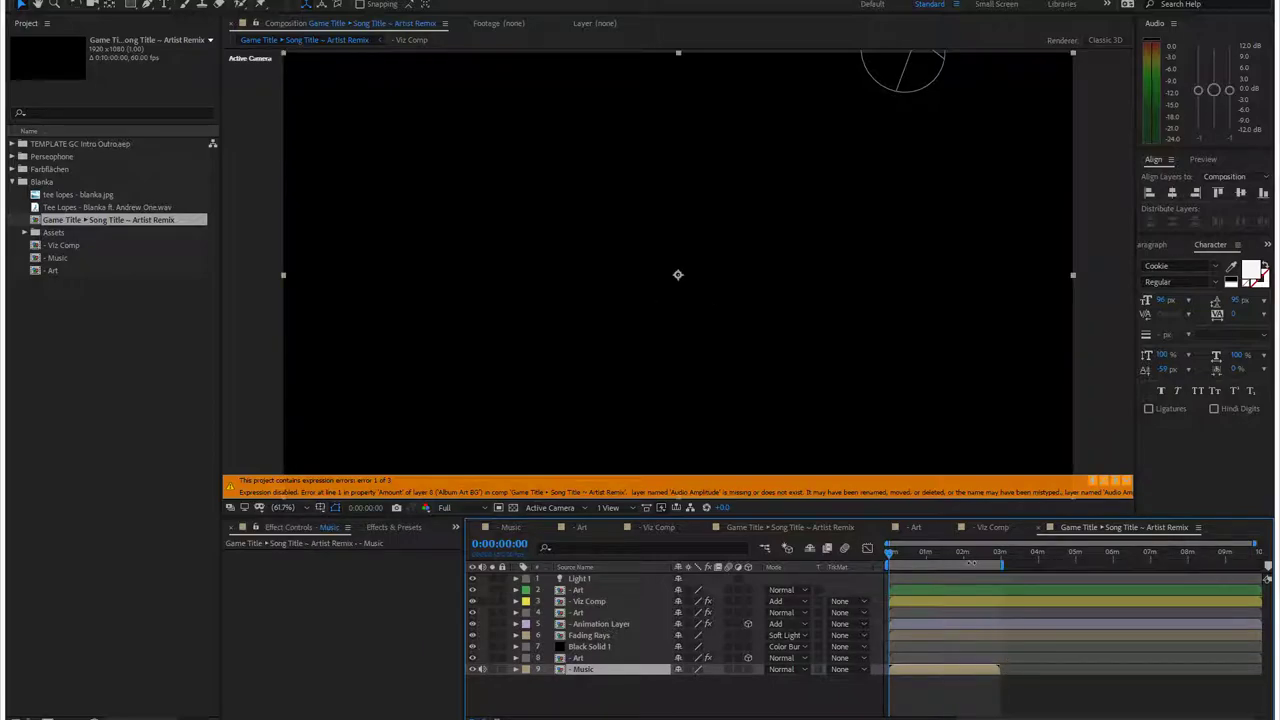
{"action": "right_click", "coordinate": [972, 562]}
{"action": "left_click", "coordinate": [1022, 601]}
Step: Convert the main Blanka composition's audio to keyframes and check the visuals along the timeline
{"action": "left_click", "coordinate": [1087, 550]}
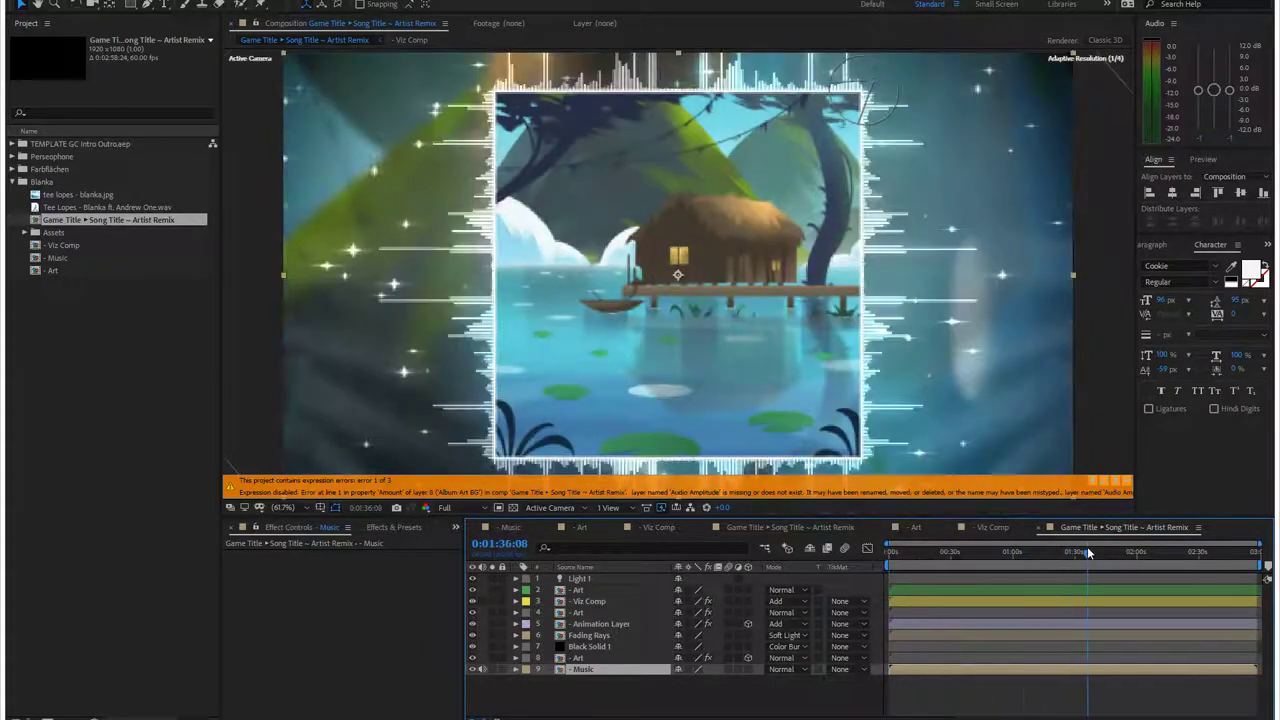
{"action": "right_click", "coordinate": [1052, 601]}
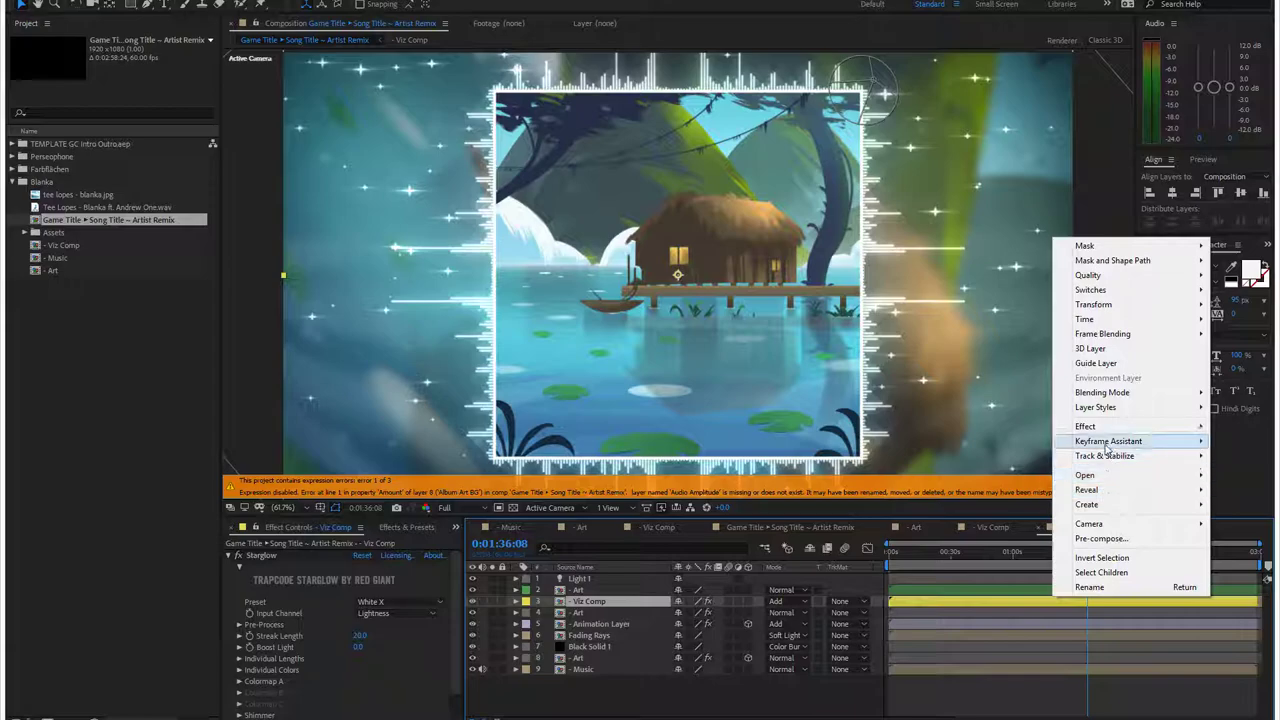
{"action": "mouse_move", "coordinate": [1108, 441]}
{"action": "left_click", "coordinate": [978, 443]}
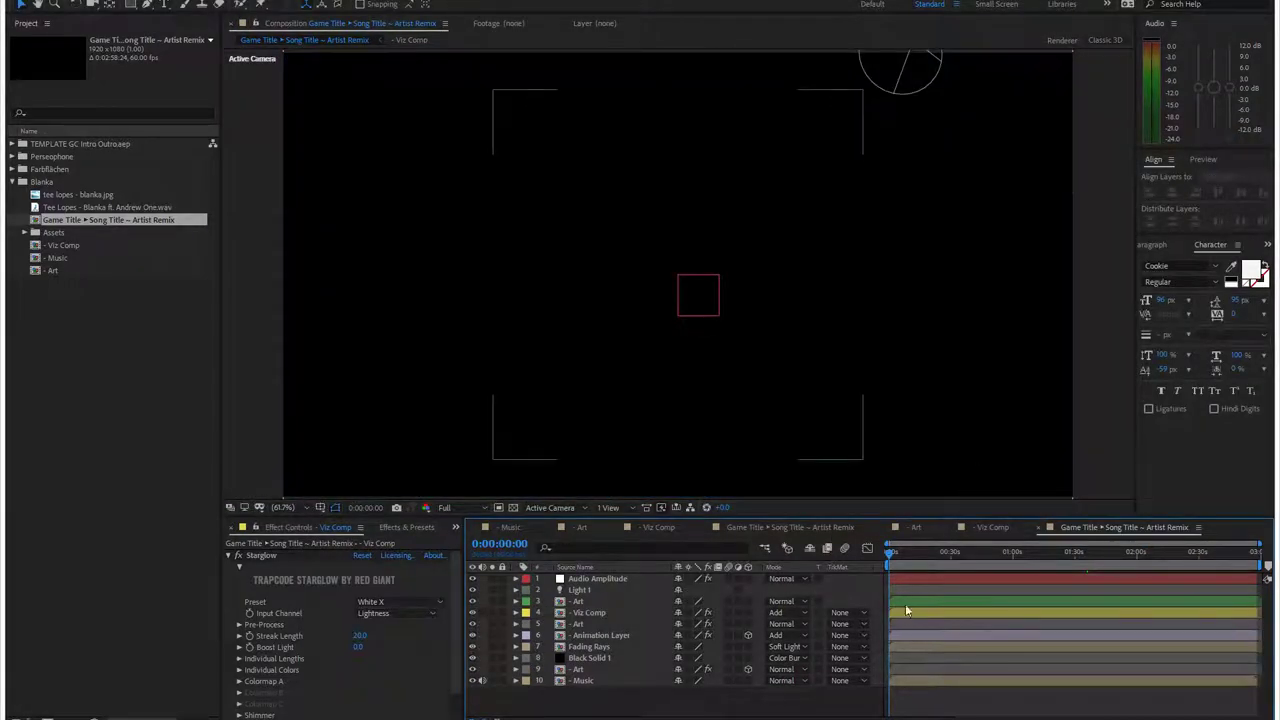
{"action": "left_click_drag", "start_coordinate": [940, 552], "coordinate": [1014, 552]}
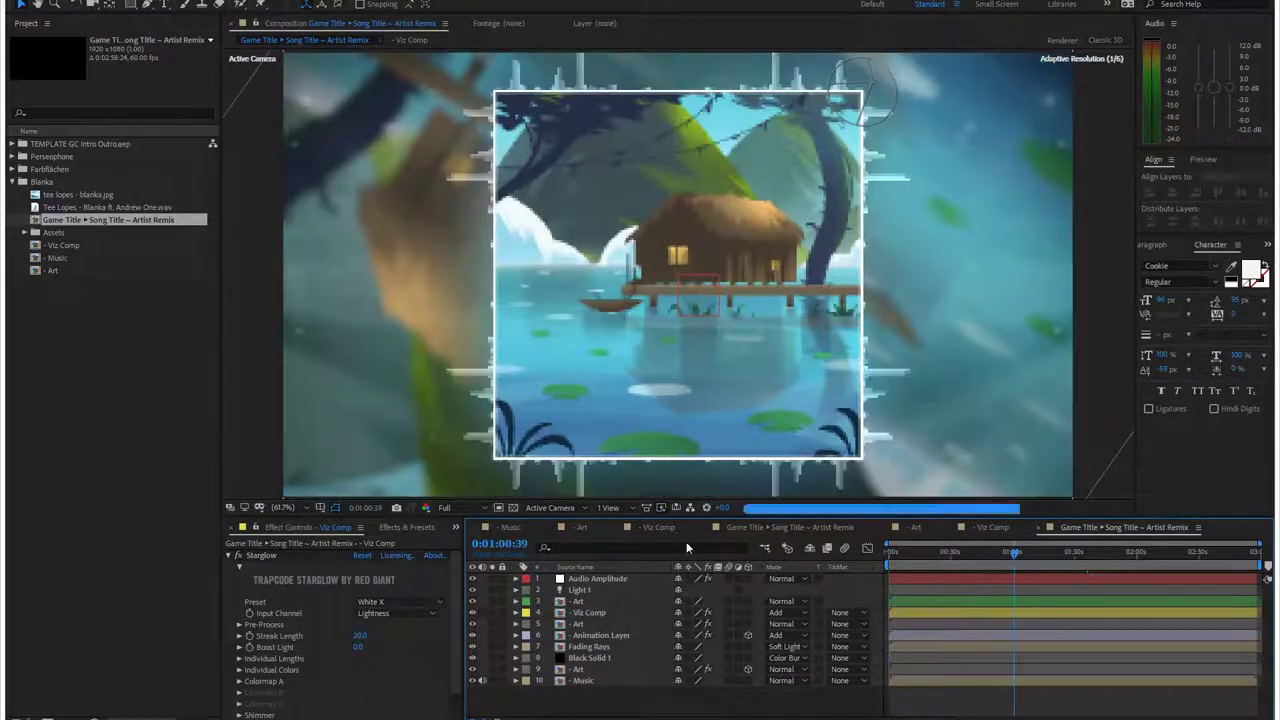
Step: Add the GC Intro composition as the top layer of Blanka's main composition and check the visuals along the timeline
{"action": "left_click", "coordinate": [13, 144]}
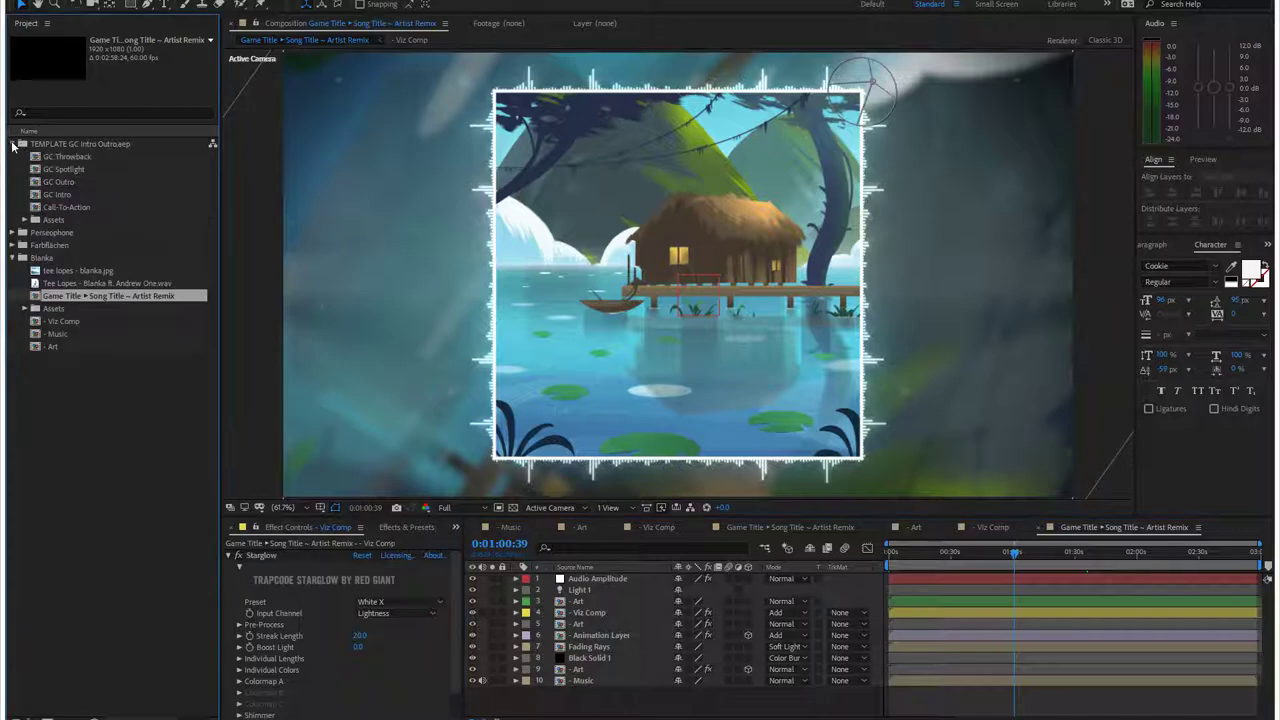
{"action": "left_click", "coordinate": [57, 195]}
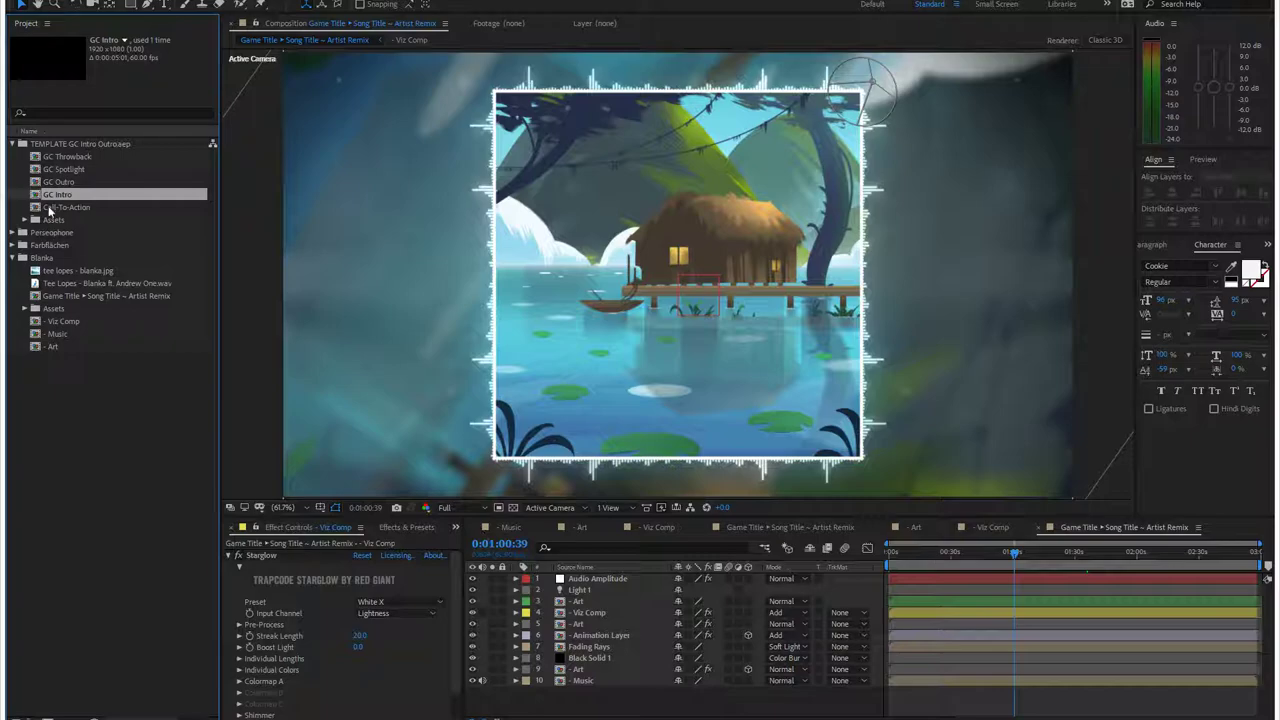
{"action": "left_click_drag", "start_coordinate": [49, 210], "coordinate": [600, 580]}
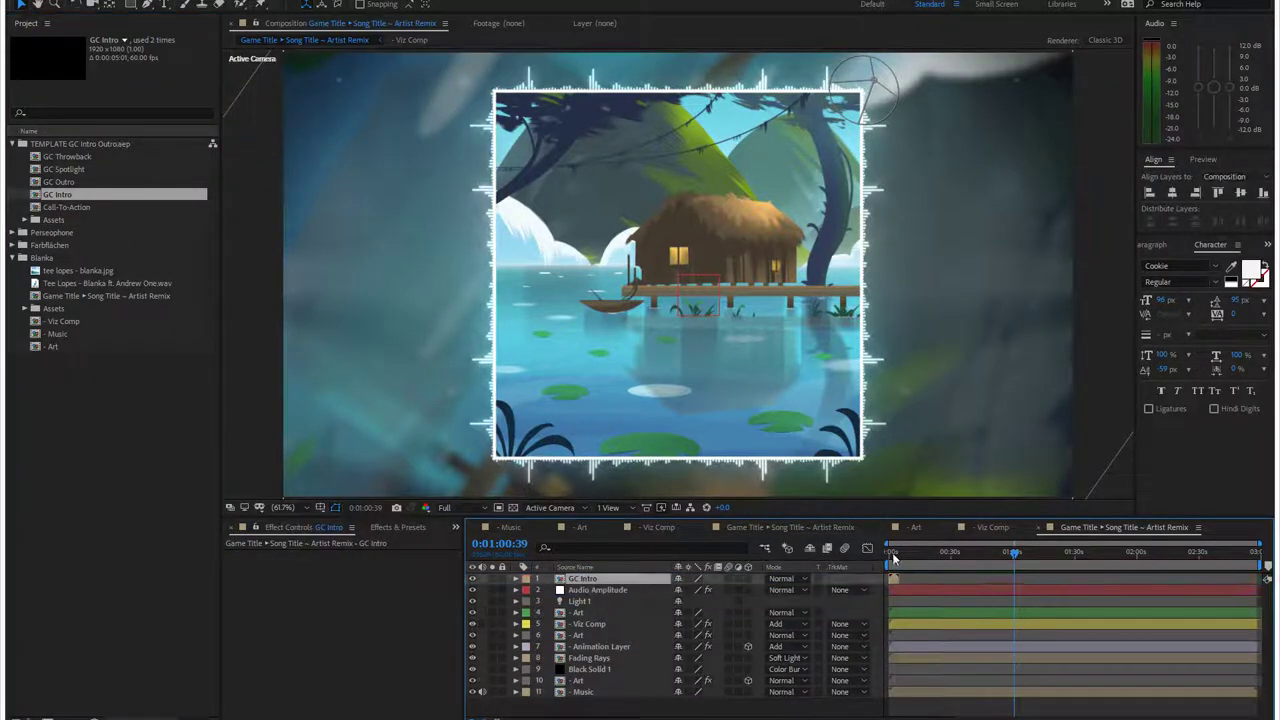
{"action": "left_click_drag", "start_coordinate": [893, 558], "coordinate": [1018, 587]}
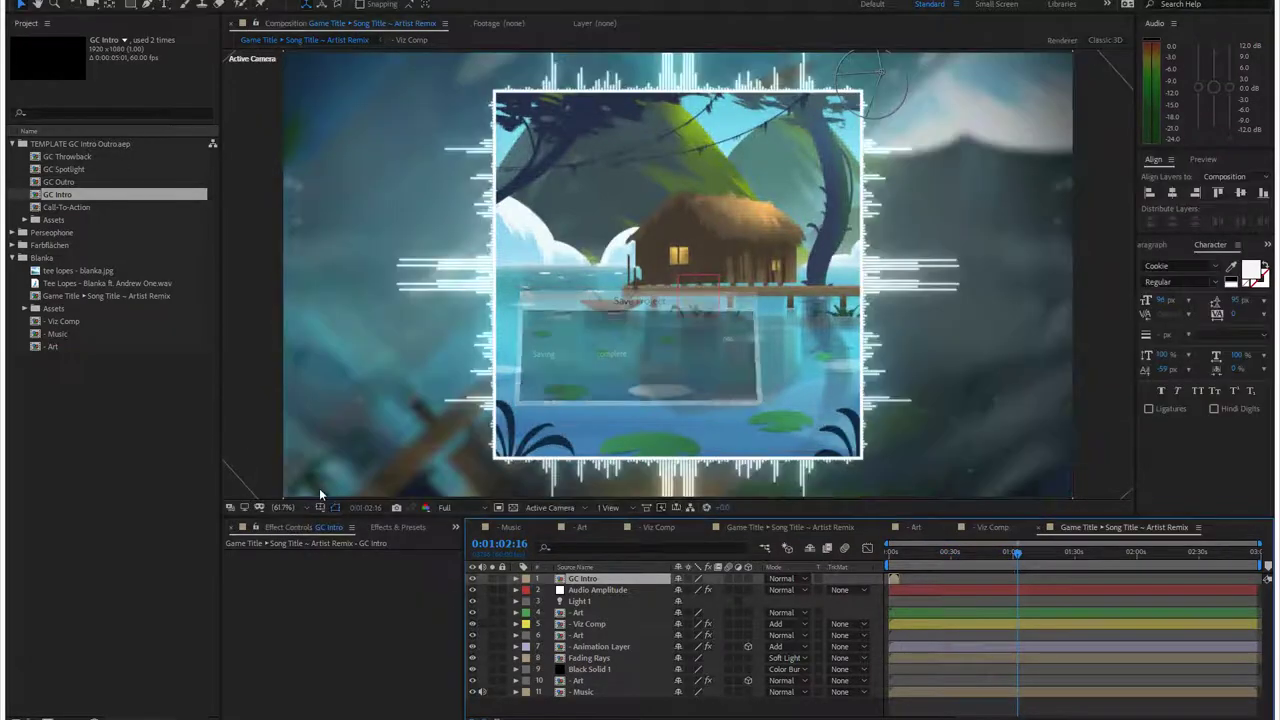
Step: Rename Blanka's main Game Title composition as "Street Fighter ▸ Blanka ~ Tee Lopes Remix" in its composition settings
{"action": "right_click", "coordinate": [94, 297]}
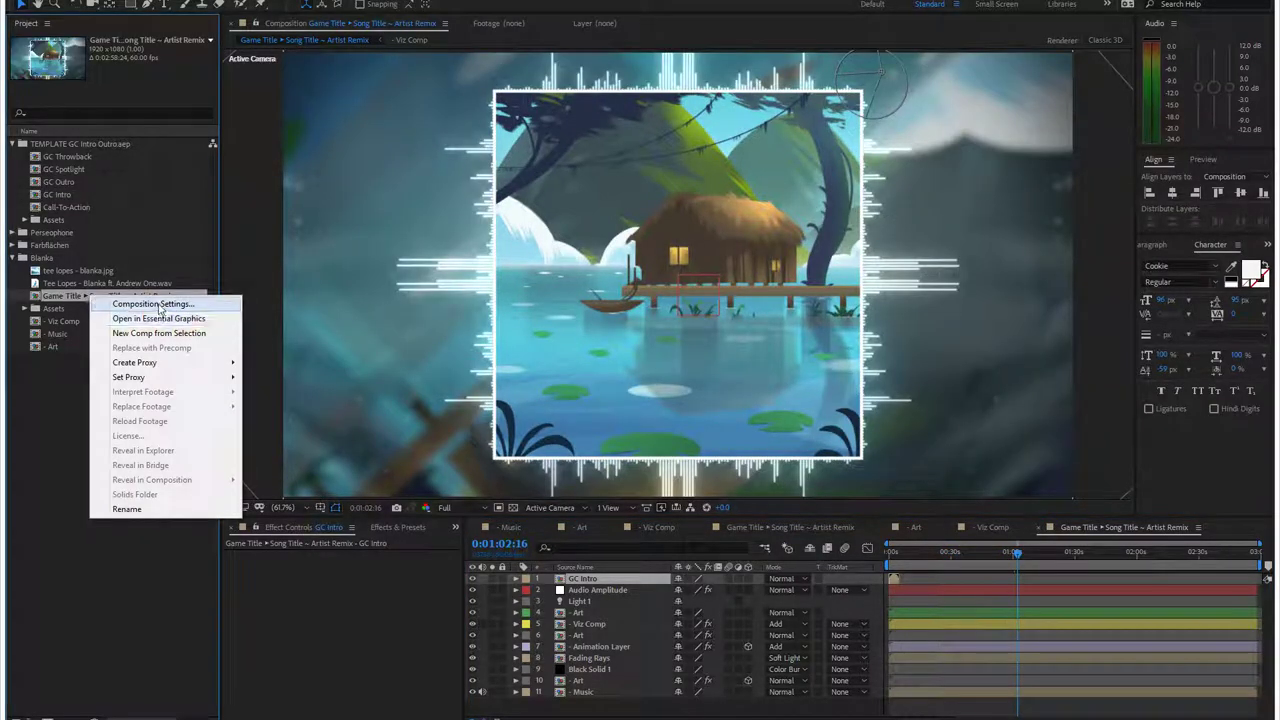
{"action": "left_click", "coordinate": [145, 302]}
{"action": "double_click", "coordinate": [180, 1]}
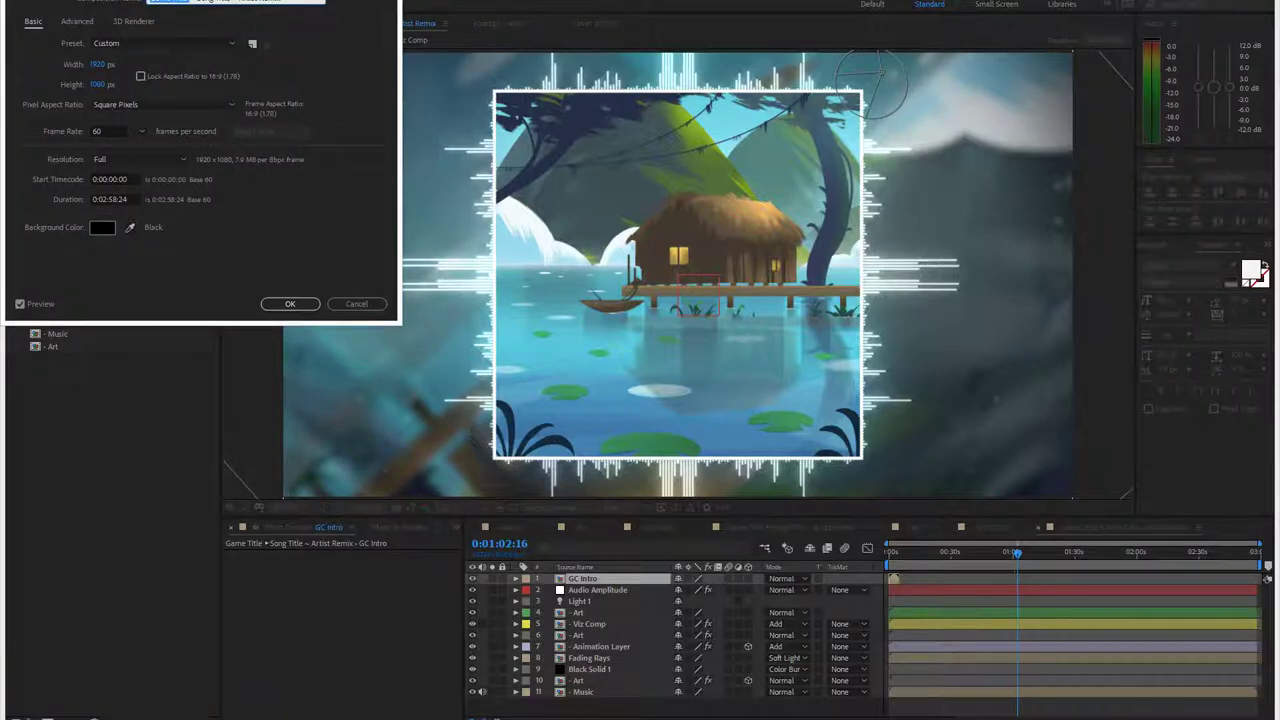
{"action": "key", "text": "BackSpace"}
{"action": "key", "text": "ctrl+a"}
{"action": "type", "text": "Street Fighter ▸ Blanka ~ Tee Lopes Remix"}
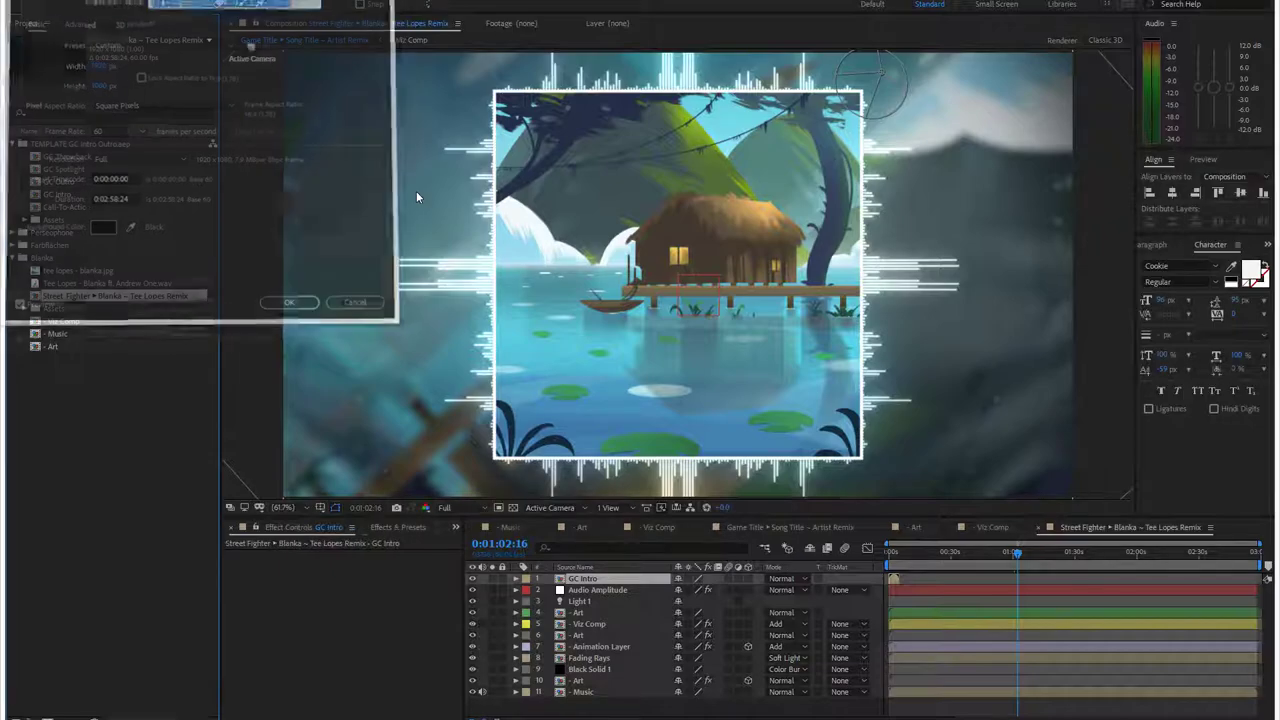
{"action": "key", "text": "Return"}
Step: Extend the artist credit in the Blanka composition's name so it ends with "Tee Lopes & Andrew One Remix"
{"action": "right_click", "coordinate": [138, 304]}
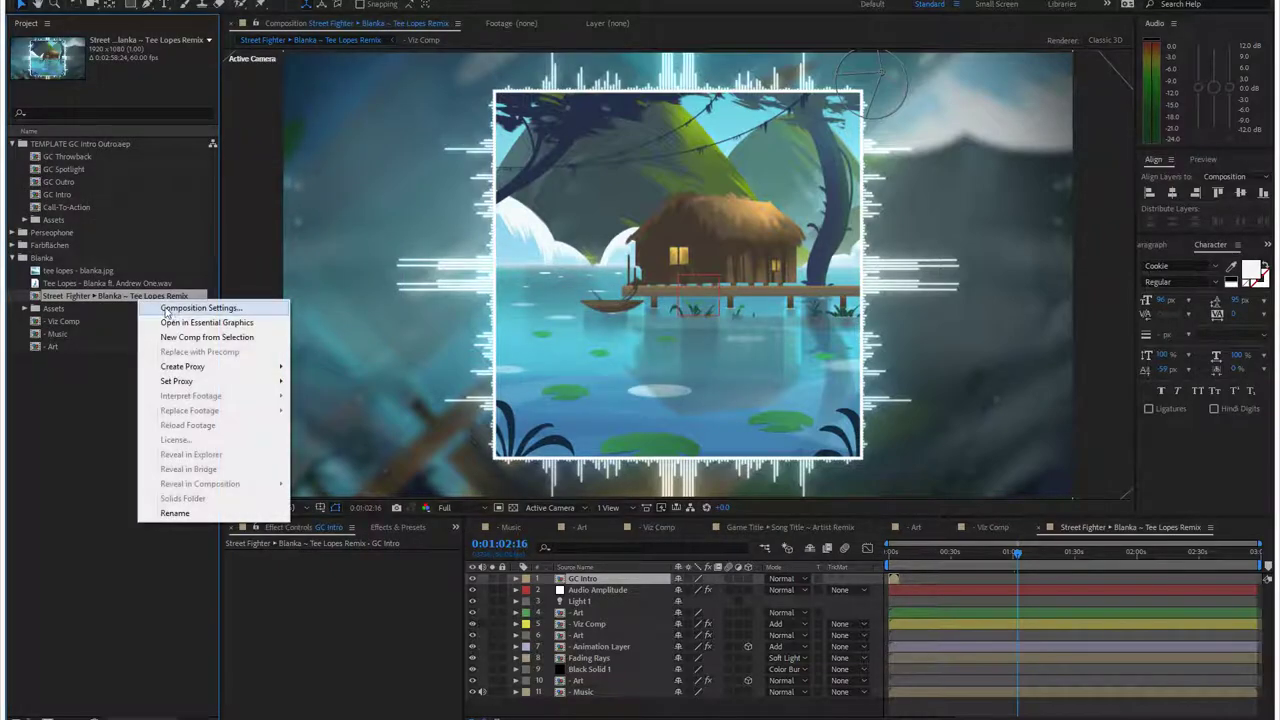
{"action": "left_click", "coordinate": [170, 308]}
{"action": "left_click", "coordinate": [273, 1]}
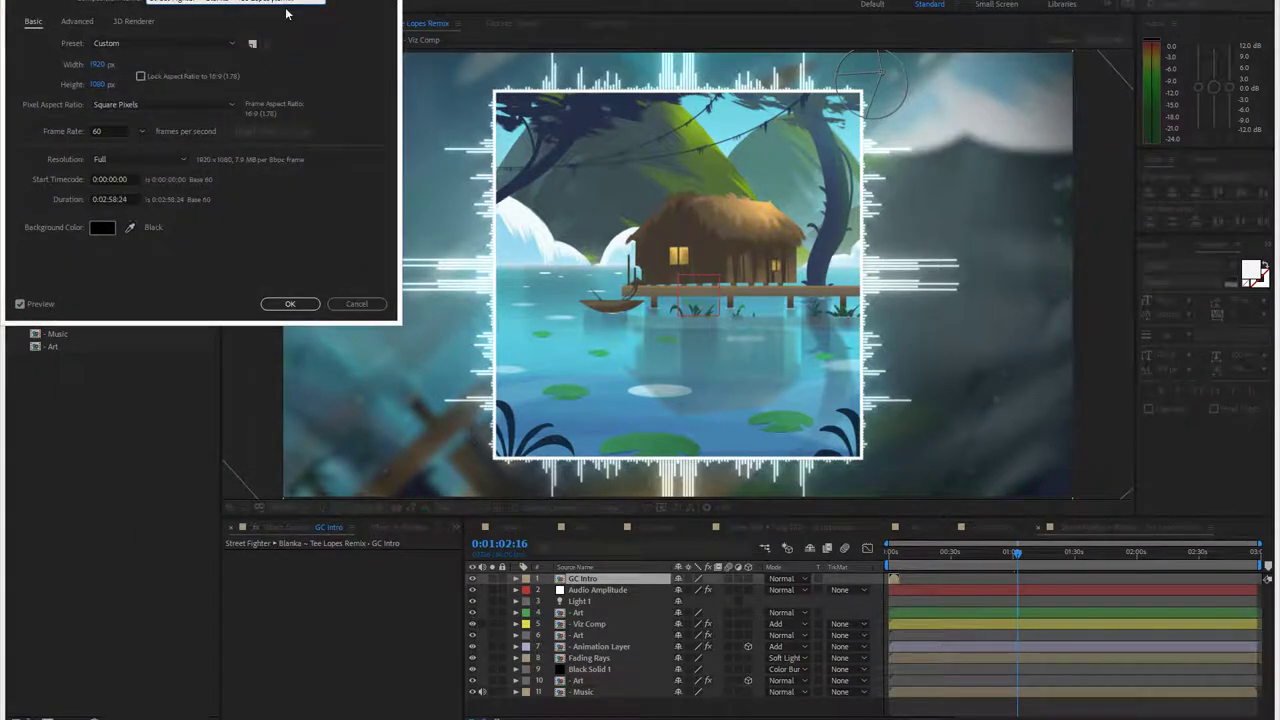
{"action": "type", "text": "& Andrew One Remix"}
{"action": "key", "text": "Return"}
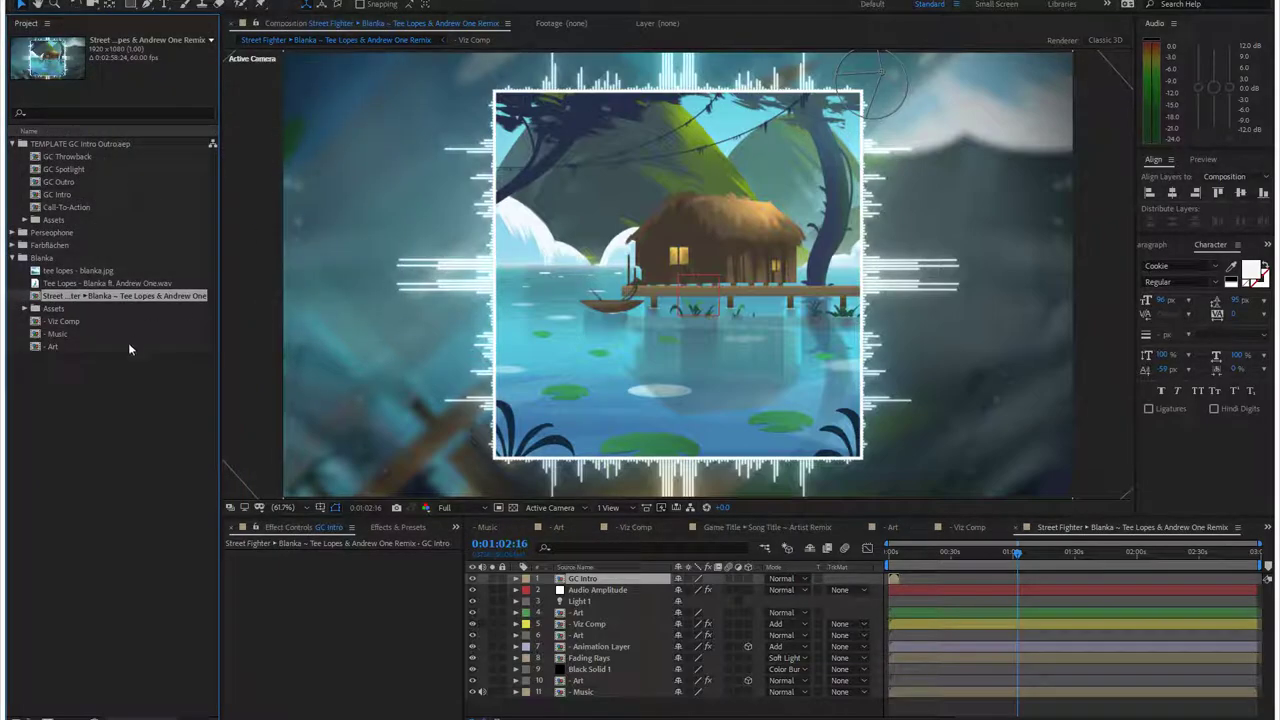
Step: Save the project and send the renamed Blanka composition to the Adobe Media Encoder queue
{"action": "key", "text": "ctrl+s"}
{"action": "left_click", "coordinate": [78, 0]}
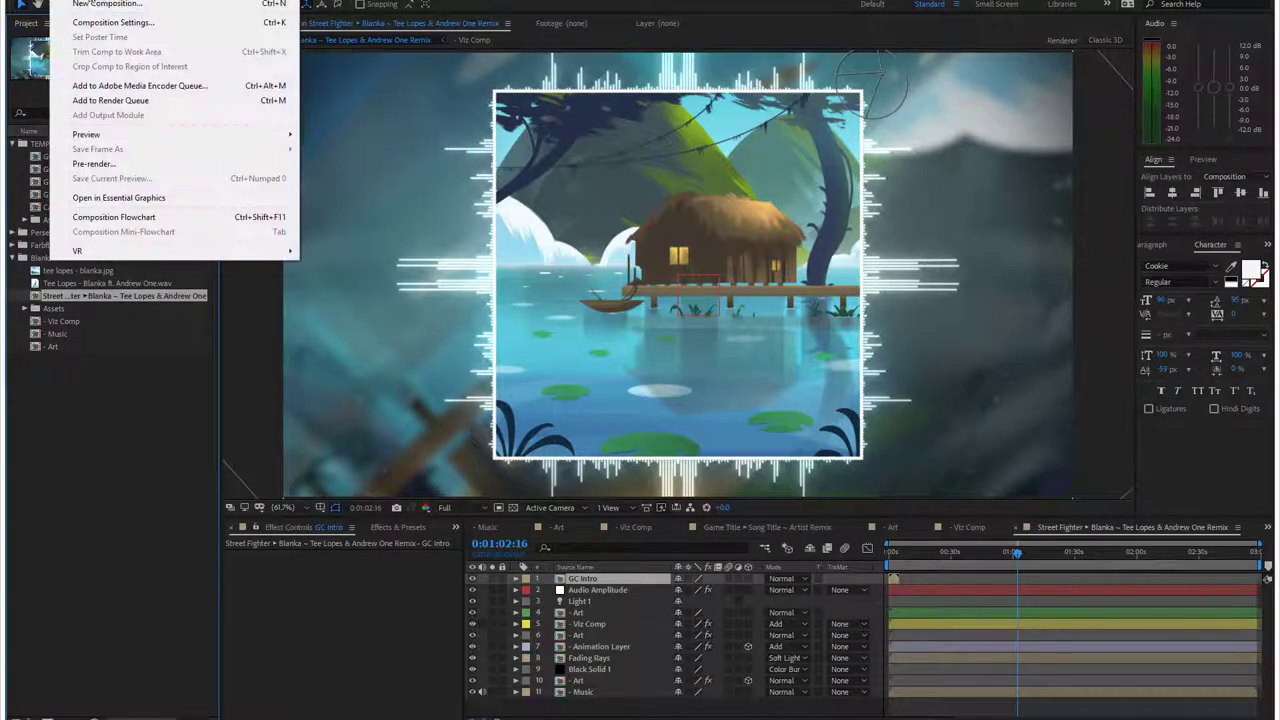
{"action": "left_click", "coordinate": [161, 89]}
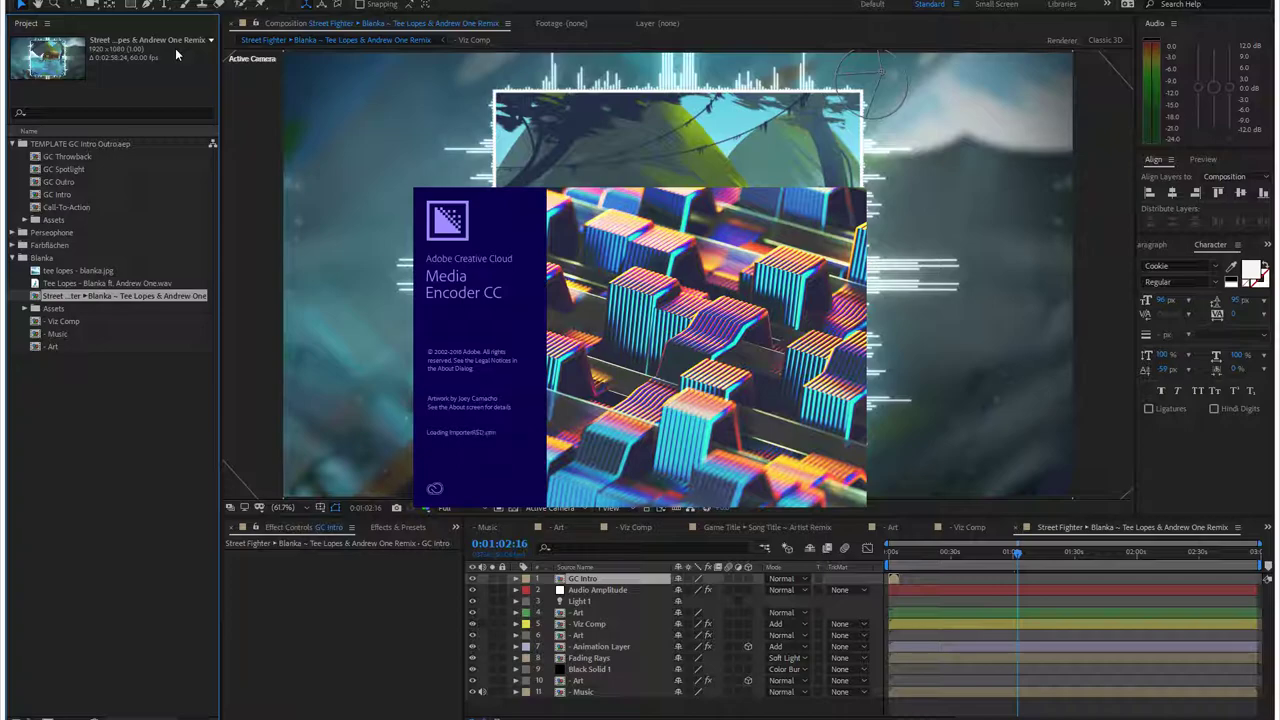
Step: In Adobe Media Encoder, remove the old Lost Woods Square 2 job from the queue and open the Blanka job's export settings
{"action": "left_click", "coordinate": [390, 718]}
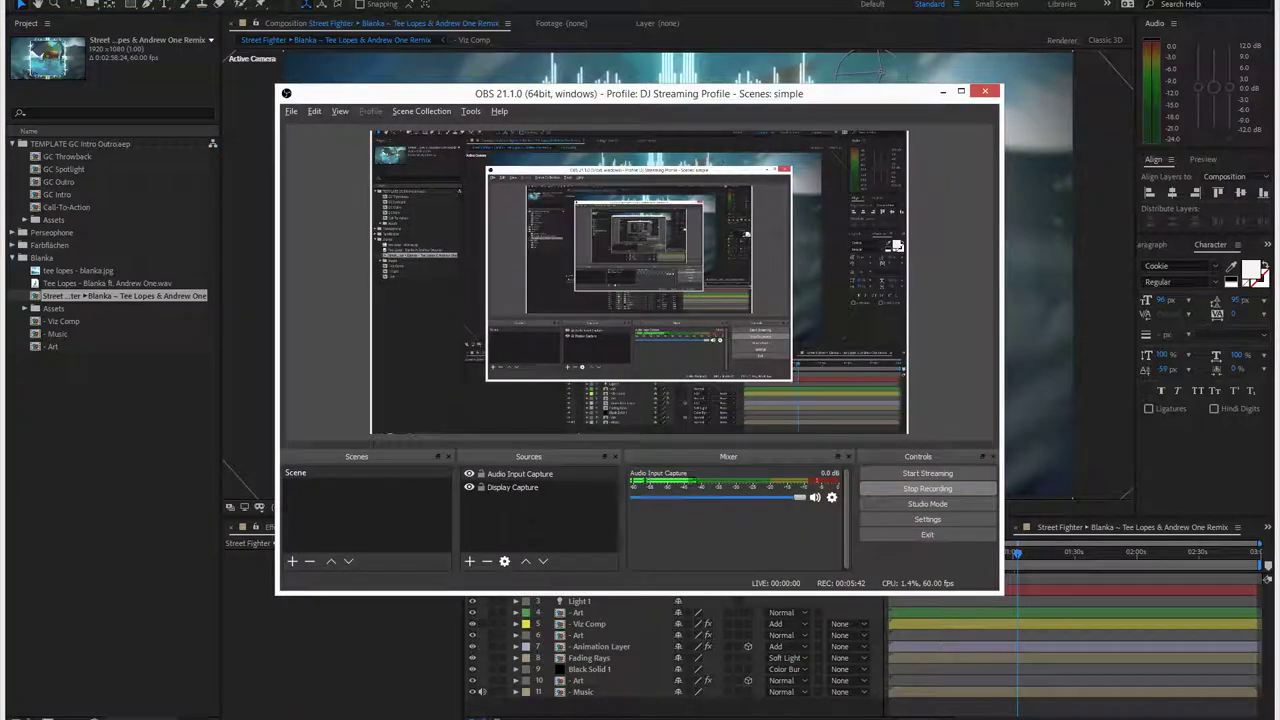
{"action": "key", "text": "alt+Tab"}
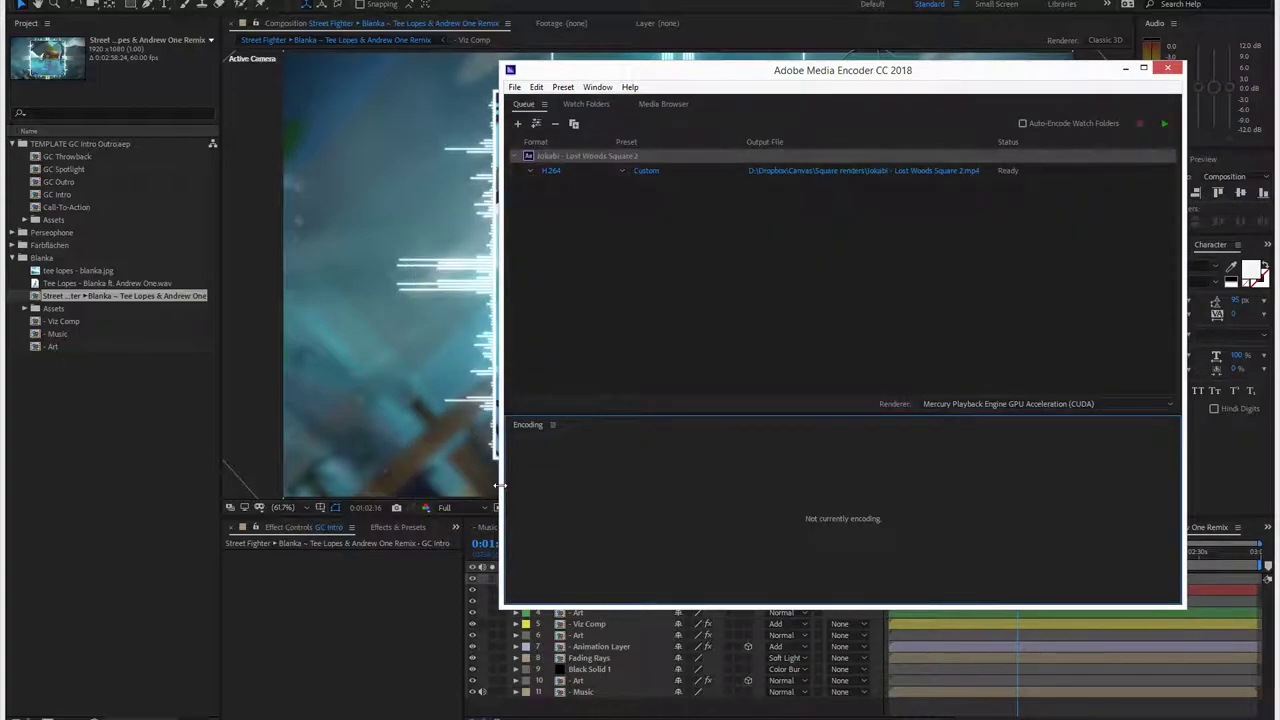
{"action": "left_click", "coordinate": [622, 171]}
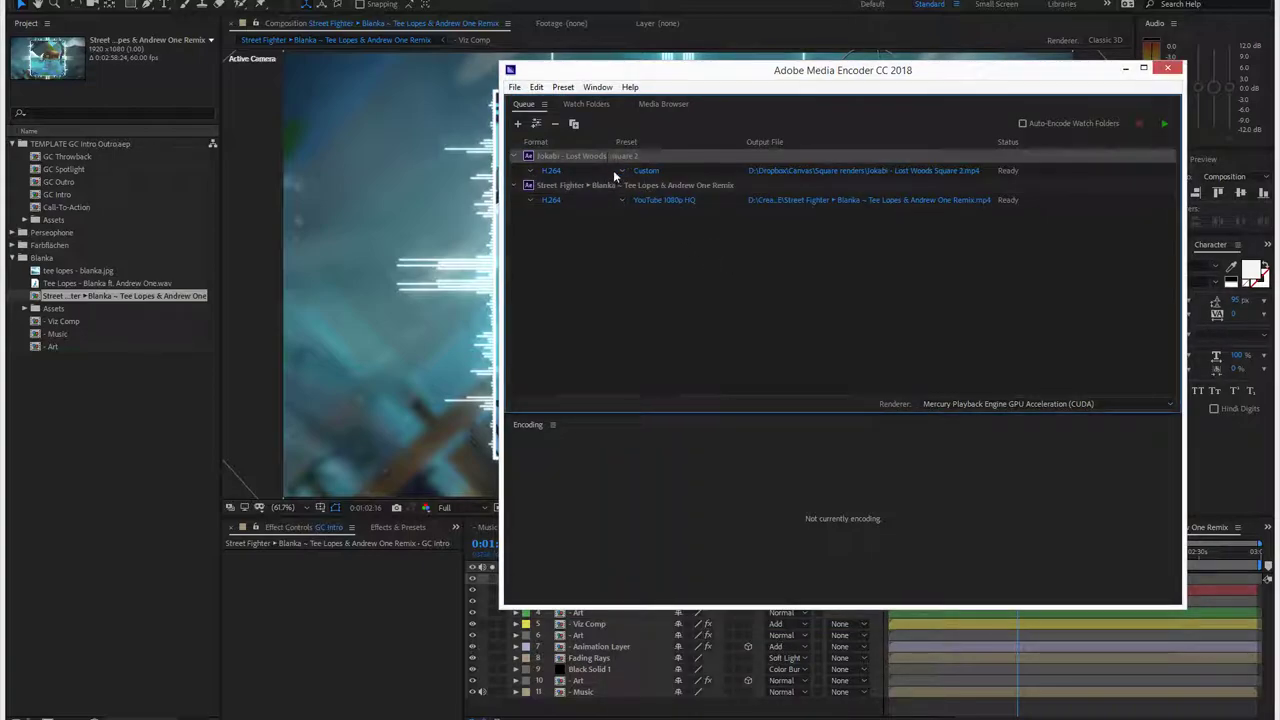
{"action": "key", "text": "Delete"}
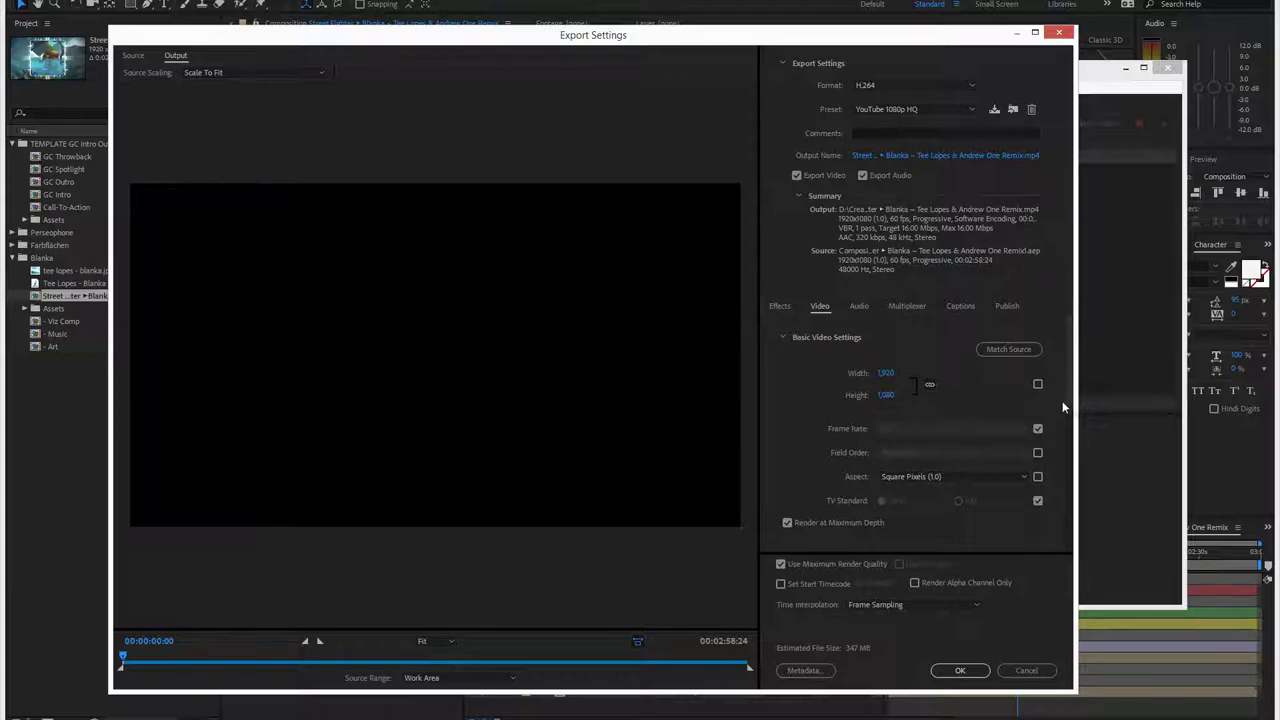
Step: Turn off Render at Maximum Depth for the Blanka export and review its encoding, bitrate and render quality settings
{"action": "scroll", "coordinate": [1063, 407], "scroll_direction": "down", "scroll_amount": 5}
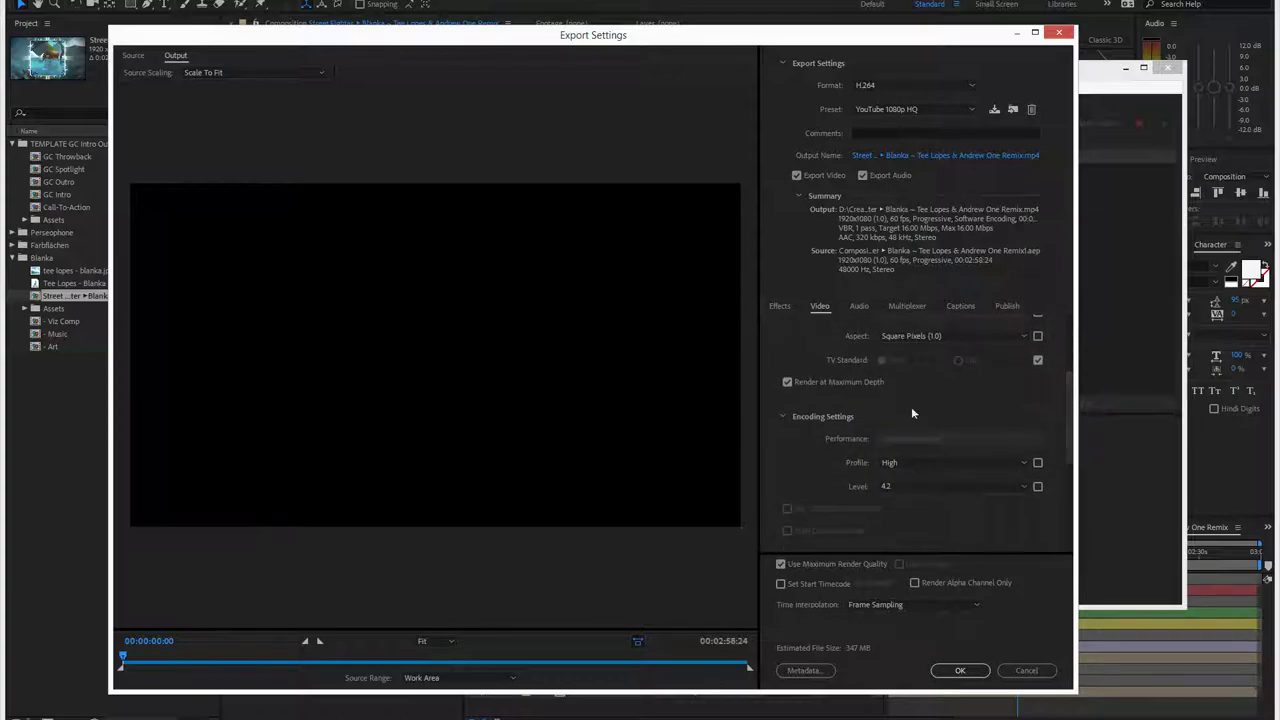
{"action": "left_click", "coordinate": [837, 380]}
{"action": "scroll", "coordinate": [1063, 392], "scroll_direction": "up", "scroll_amount": 2}
{"action": "scroll", "coordinate": [1065, 440], "scroll_direction": "down", "scroll_amount": 6}
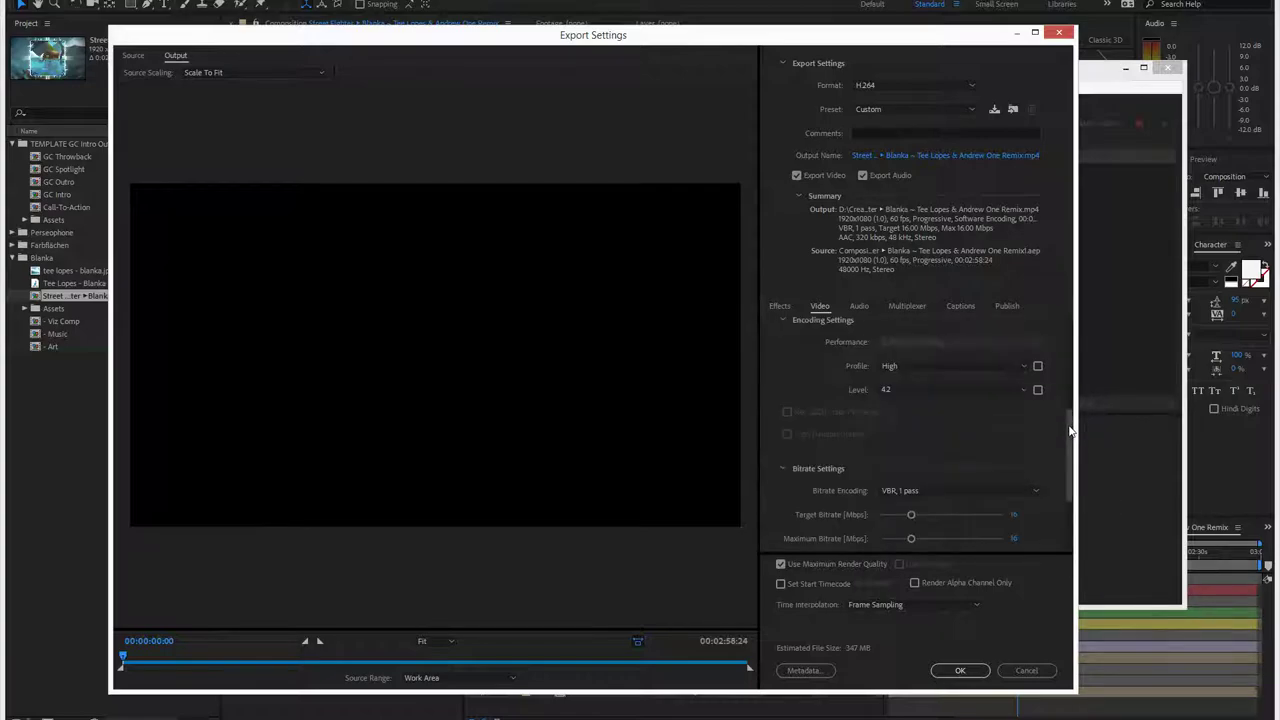
{"action": "scroll", "coordinate": [1065, 453], "scroll_direction": "down", "scroll_amount": 2}
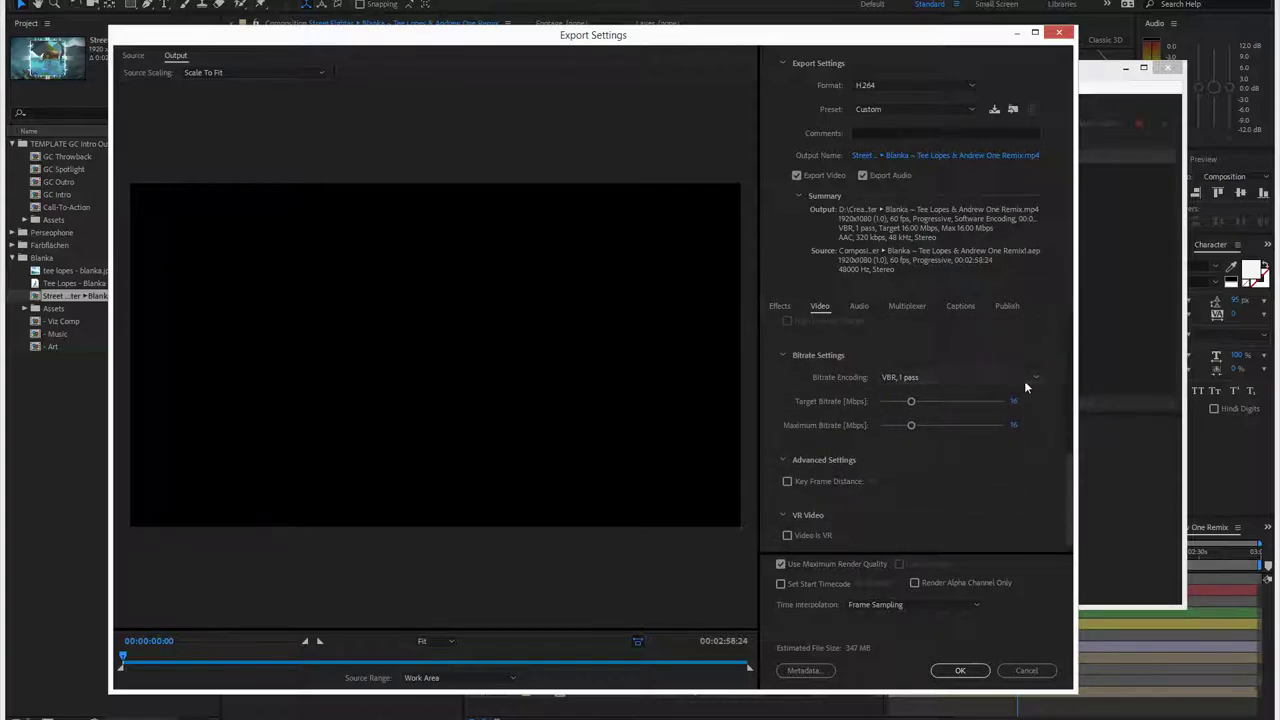
{"action": "scroll", "coordinate": [1059, 492], "scroll_direction": "down", "scroll_amount": 1}
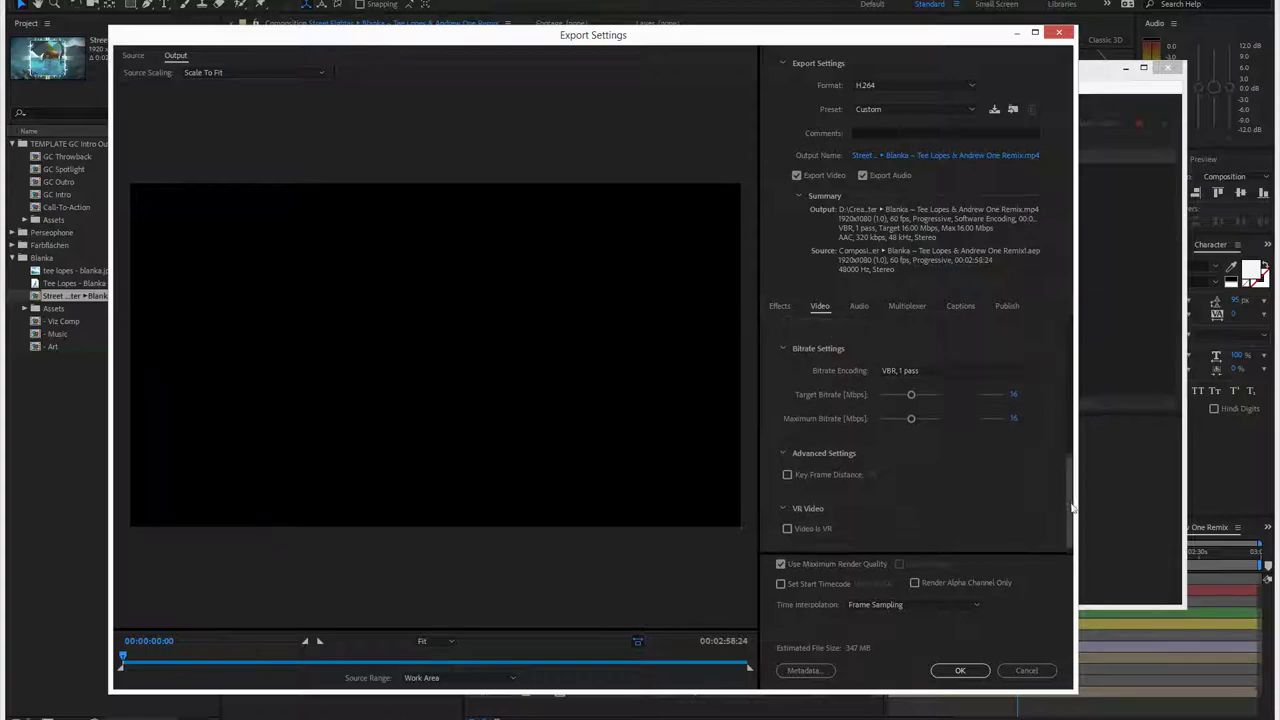
{"action": "left_click", "coordinate": [832, 566]}
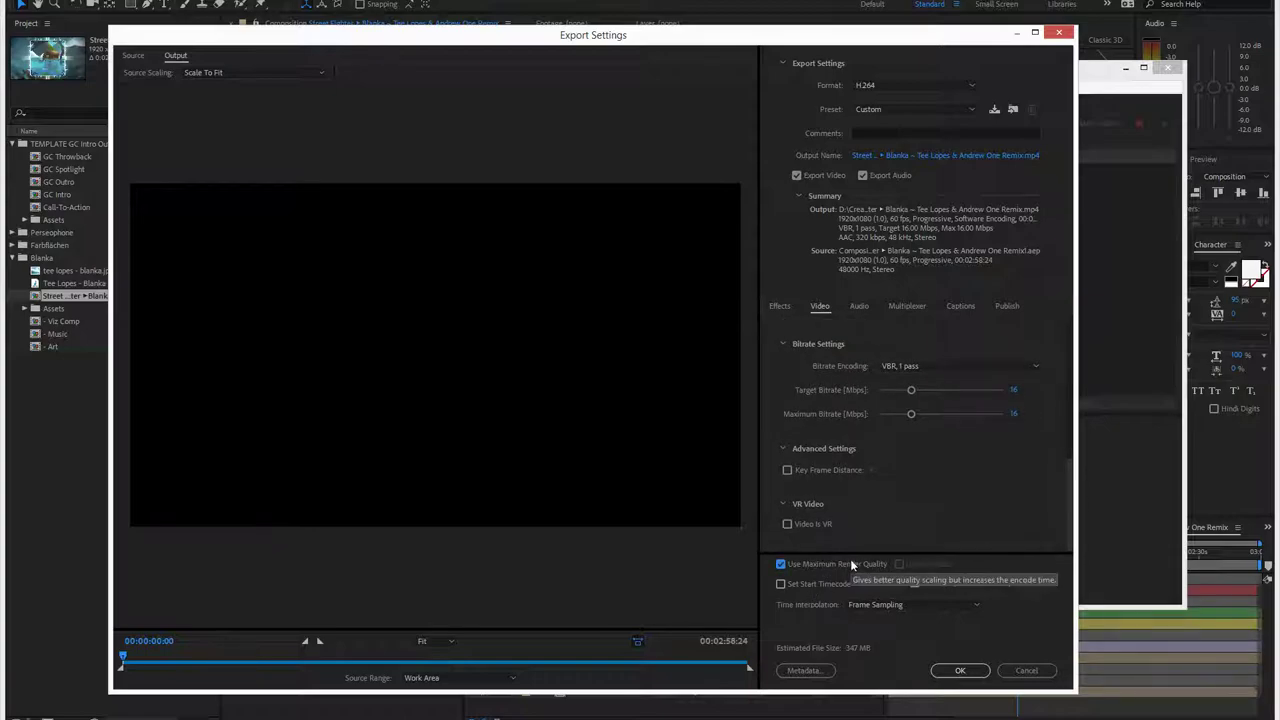
Step: Review the export's audio settings, preview the video along its timeline and accept the export settings
{"action": "left_click", "coordinate": [860, 306]}
{"action": "scroll", "coordinate": [1052, 432], "scroll_direction": "down", "scroll_amount": 3}
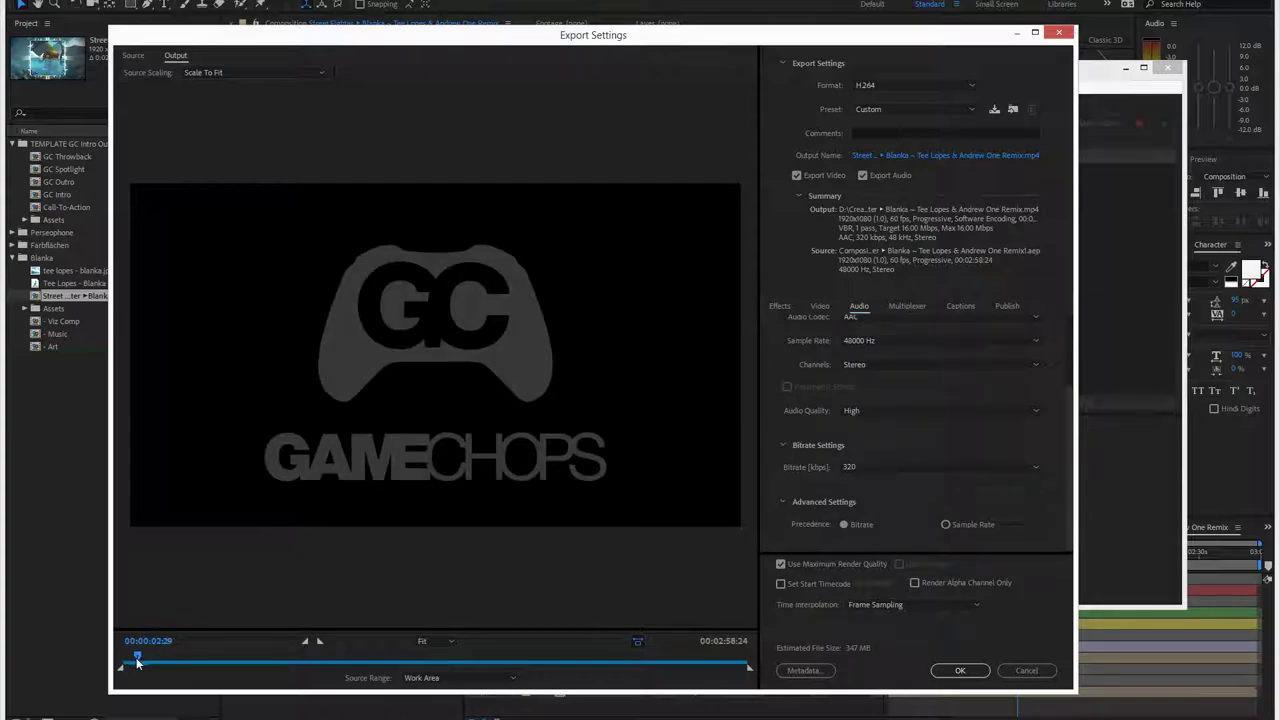
{"action": "left_click_drag", "start_coordinate": [136, 657], "coordinate": [222, 657]}
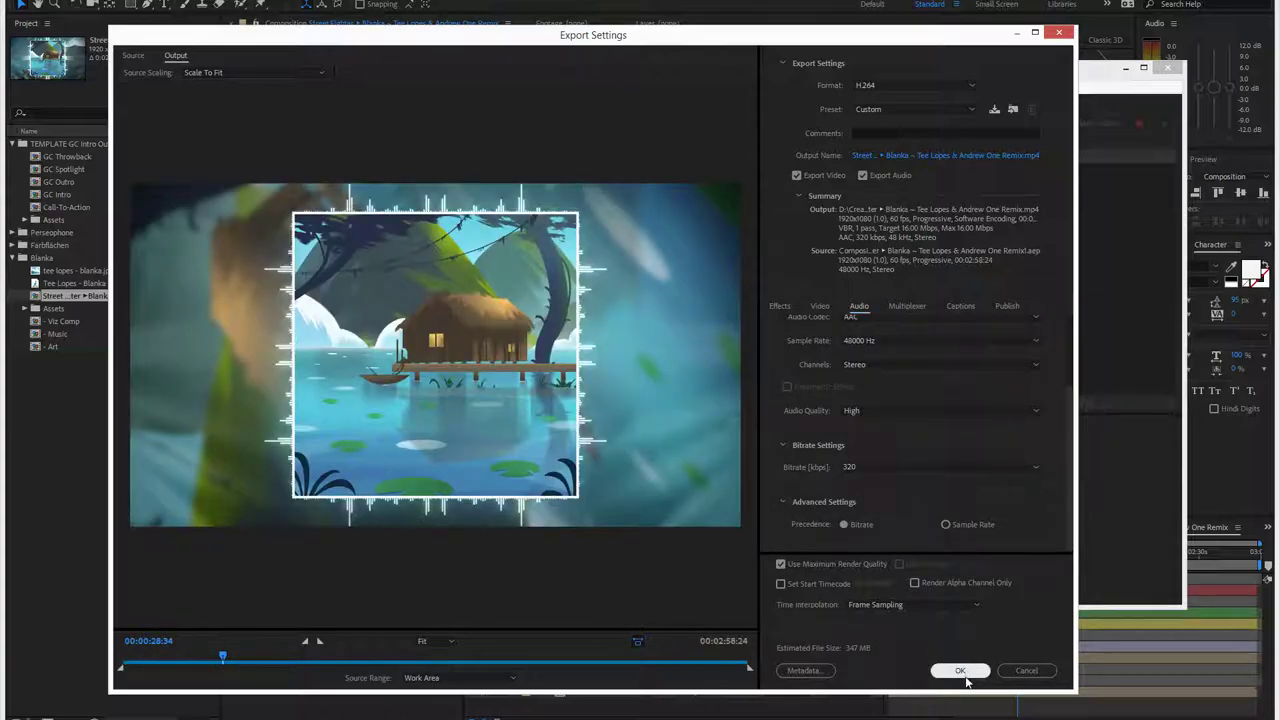
{"action": "left_click", "coordinate": [963, 674]}
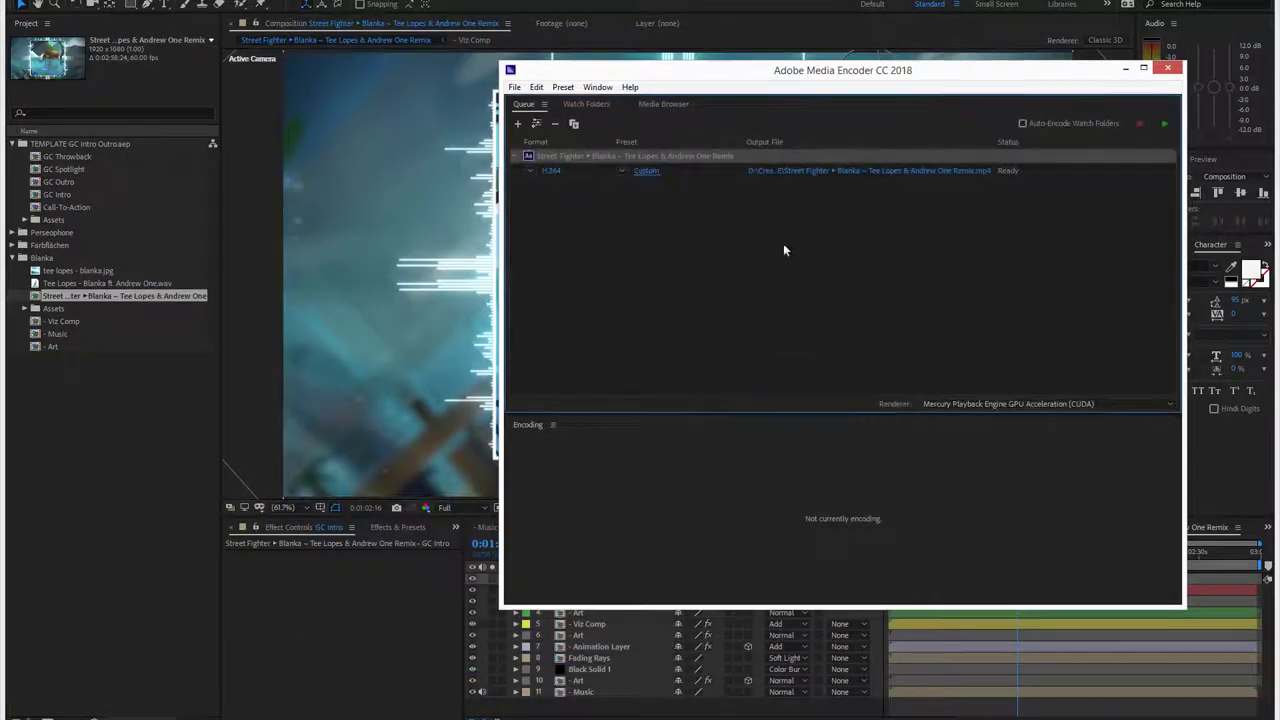
Step: Set the Blanka job's output location to the Google Drive Renders folder on G-Drive (G:), keeping the suggested file name
{"action": "left_click", "coordinate": [829, 170]}
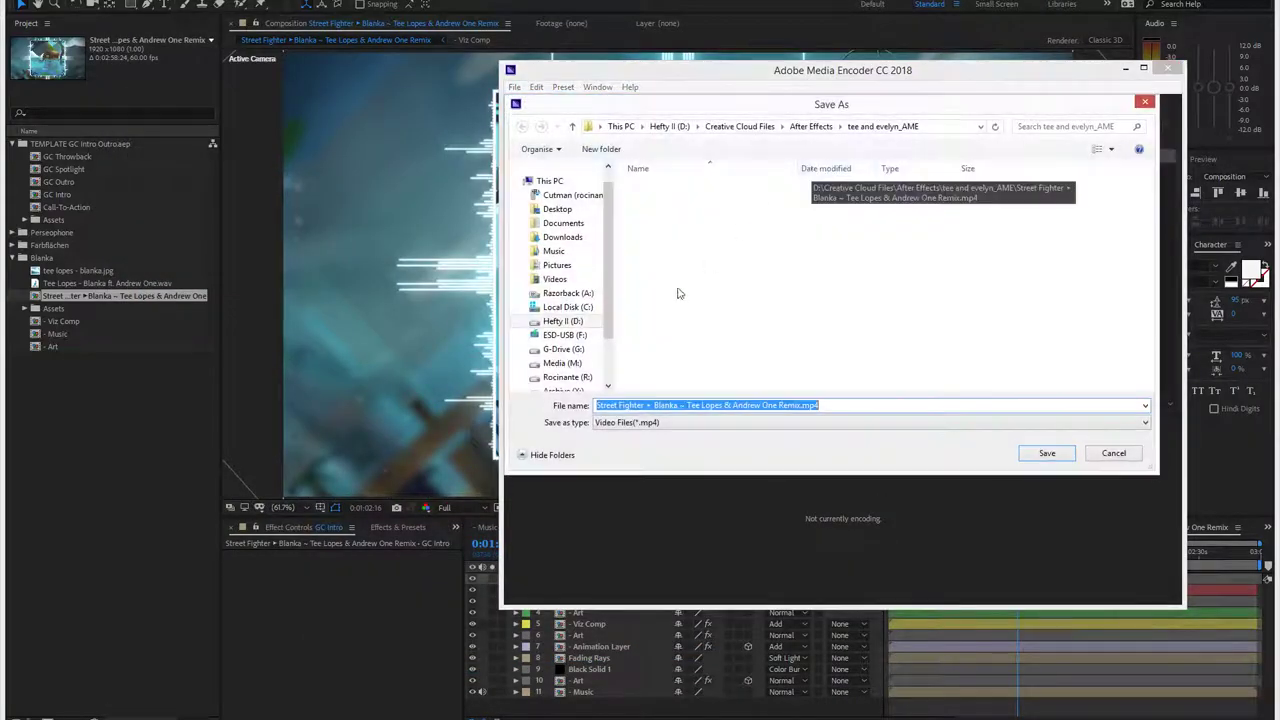
{"action": "left_click", "coordinate": [563, 349]}
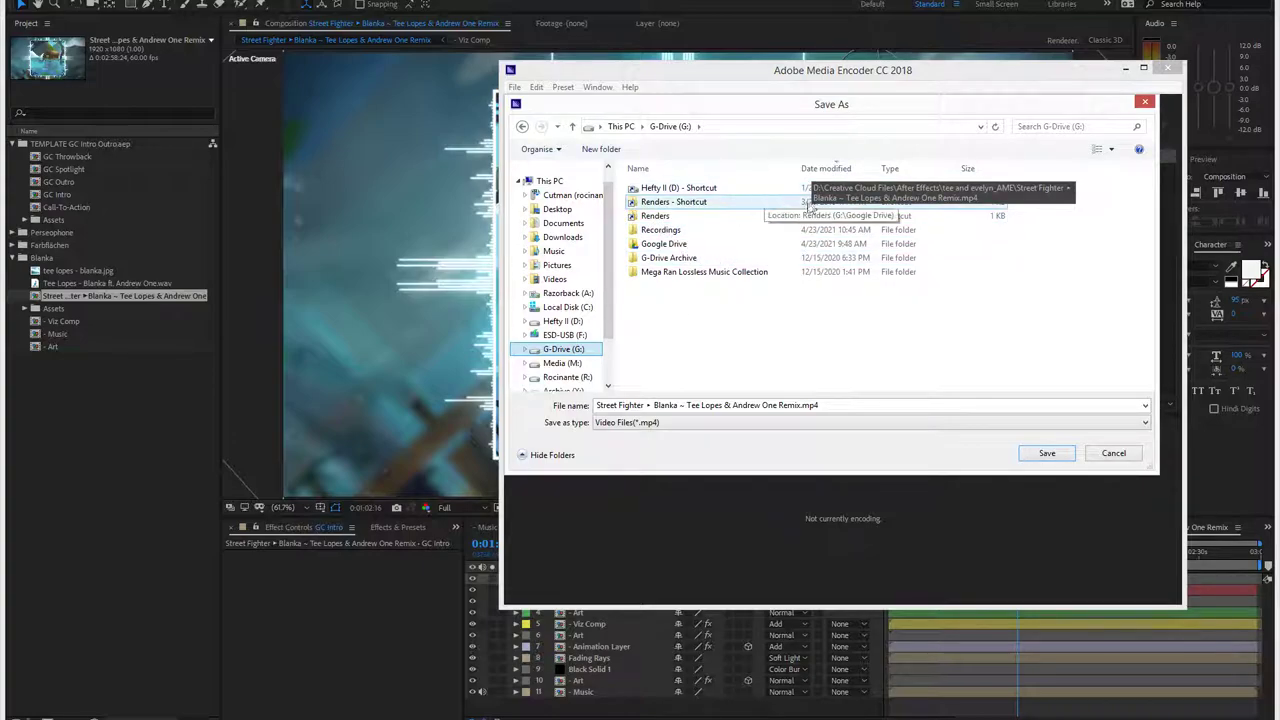
{"action": "double_click", "coordinate": [670, 217]}
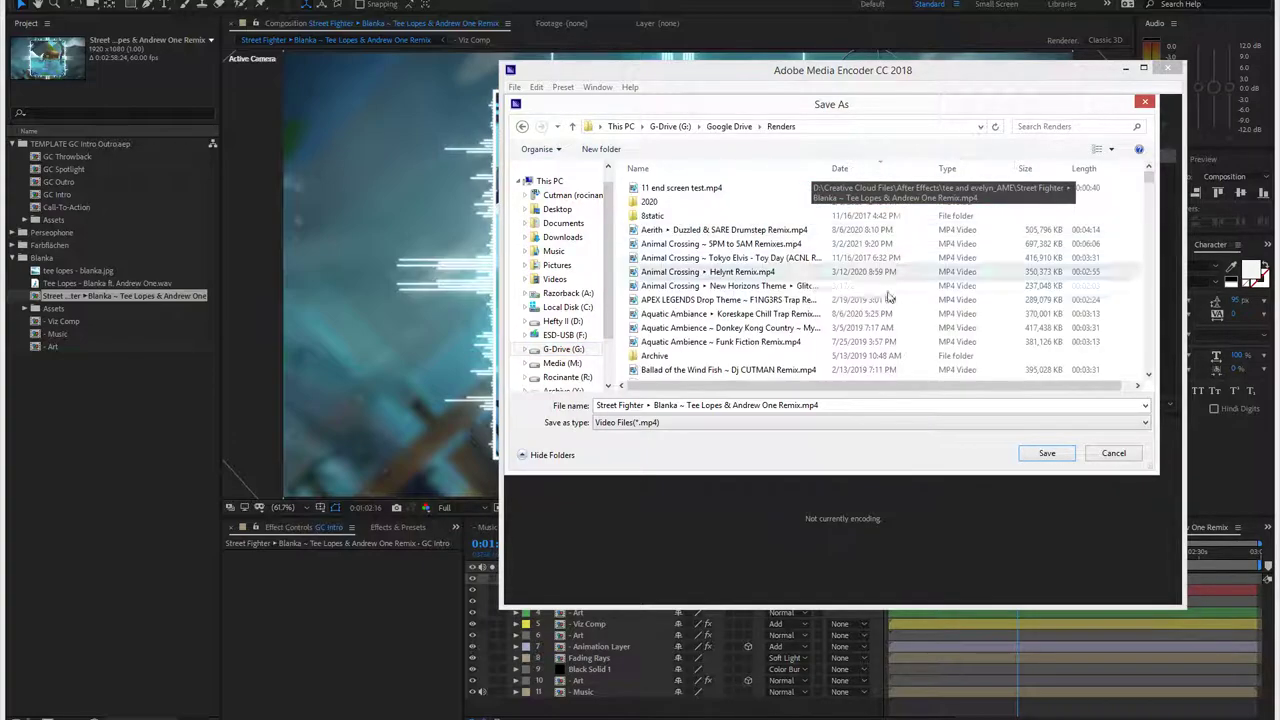
{"action": "left_click", "coordinate": [1046, 454]}
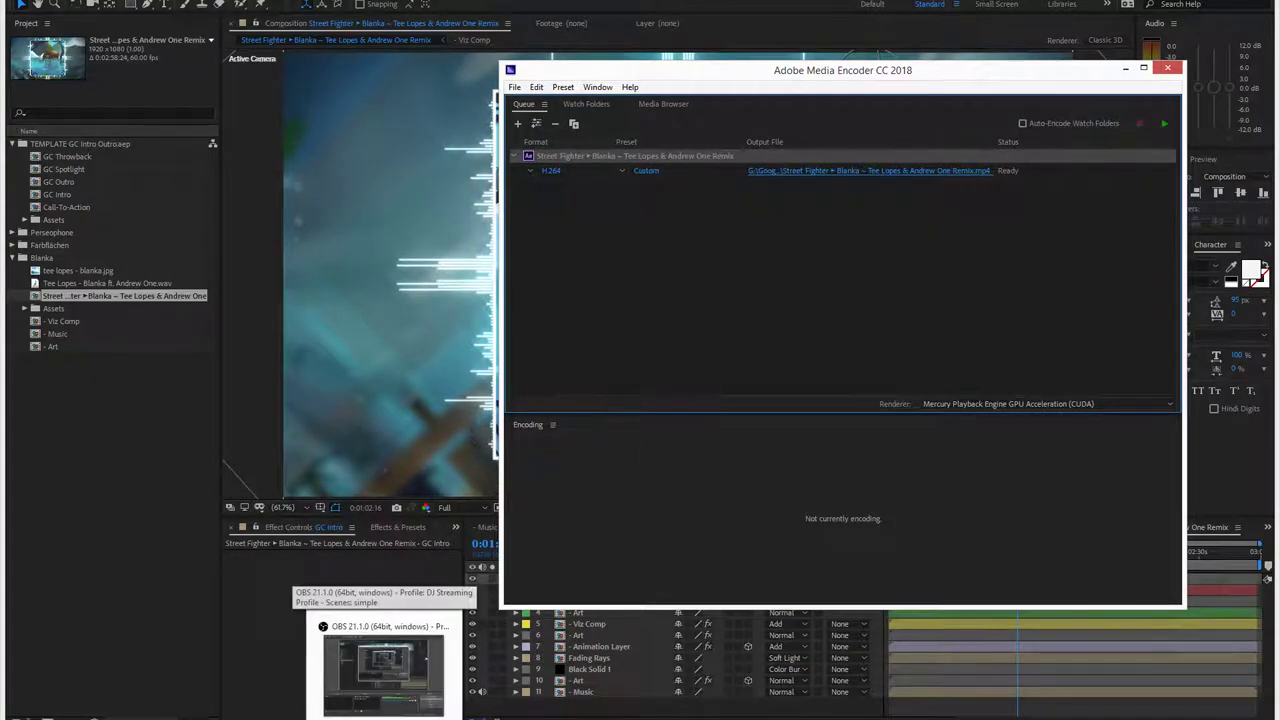
{"action": "left_click", "coordinate": [402, 714]}
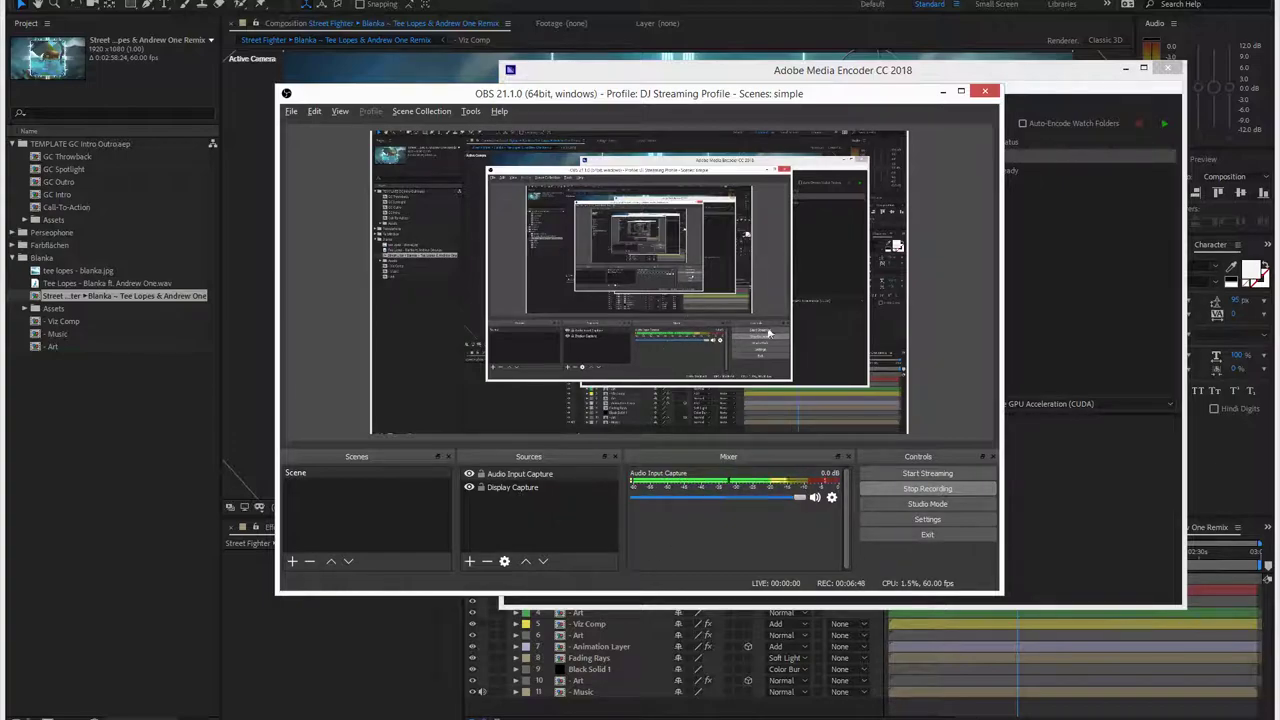
{"action": "left_click_drag", "start_coordinate": [832, 97], "coordinate": [822, 95]}
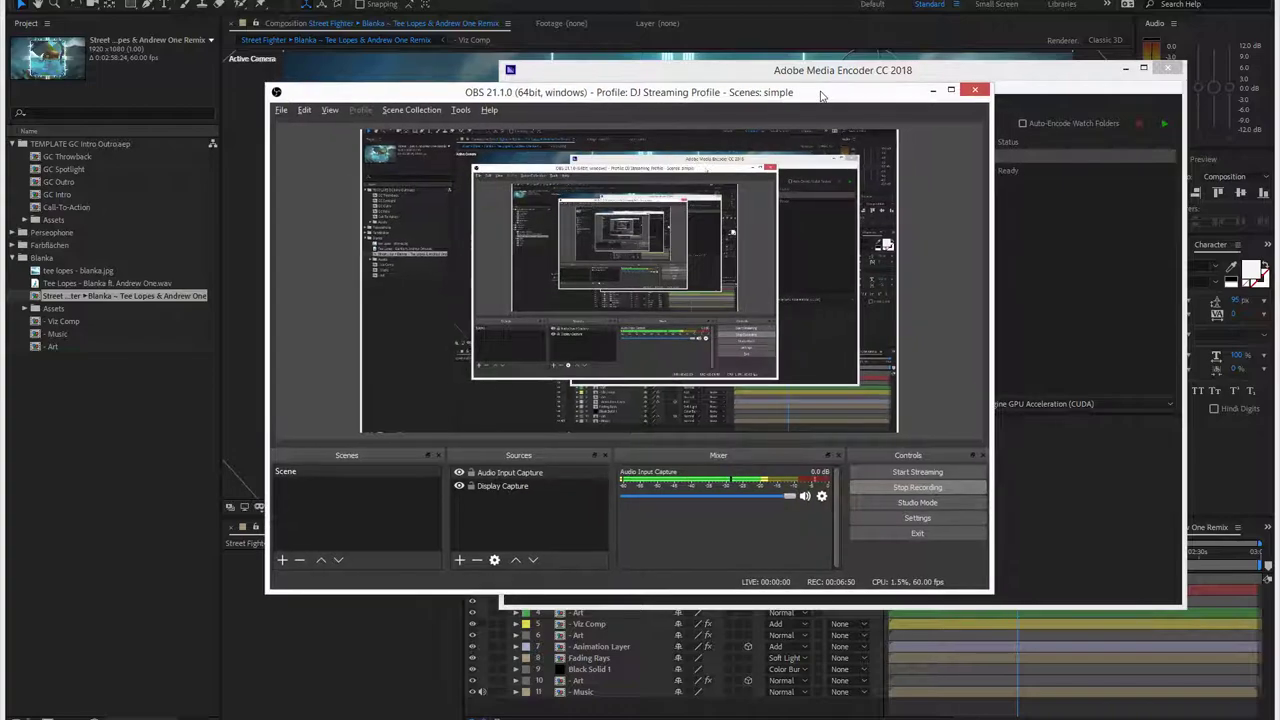